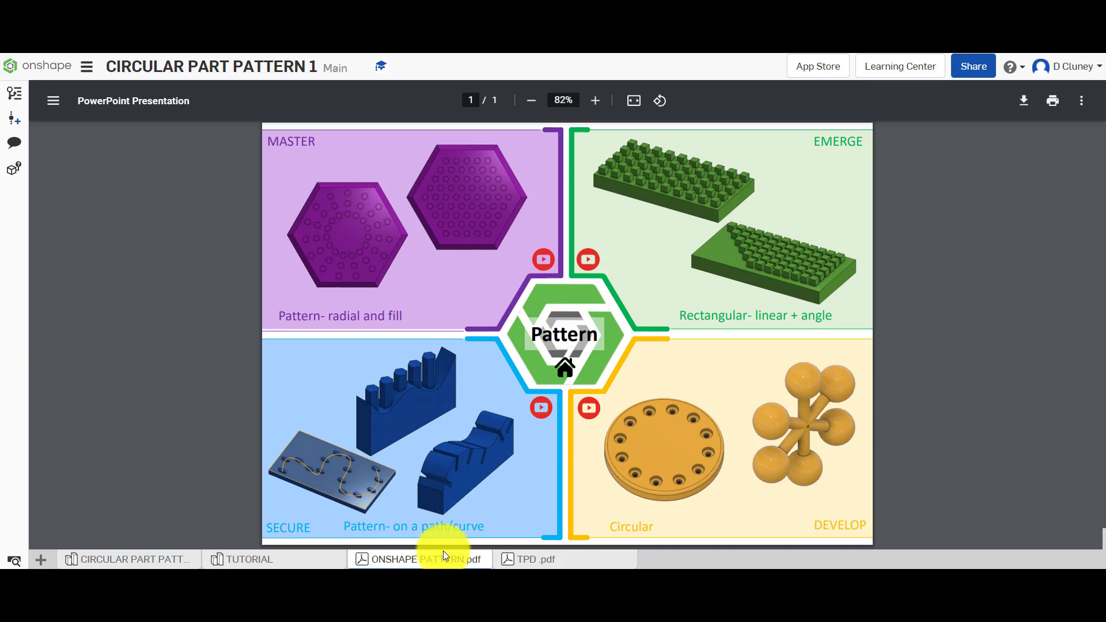
# Step: Glance at the TPD PDF document, then return to the TUTORIAL Part Studio with Sketch 1 and Sketch 2
pyautogui.moveTo(441, 553)
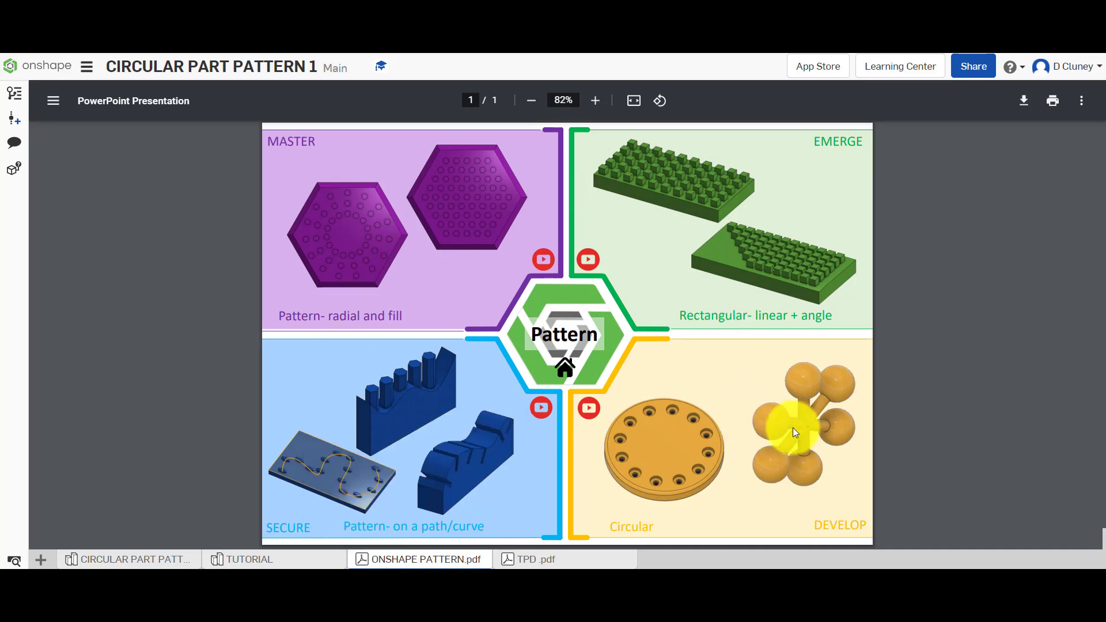
pyautogui.click(567, 557)
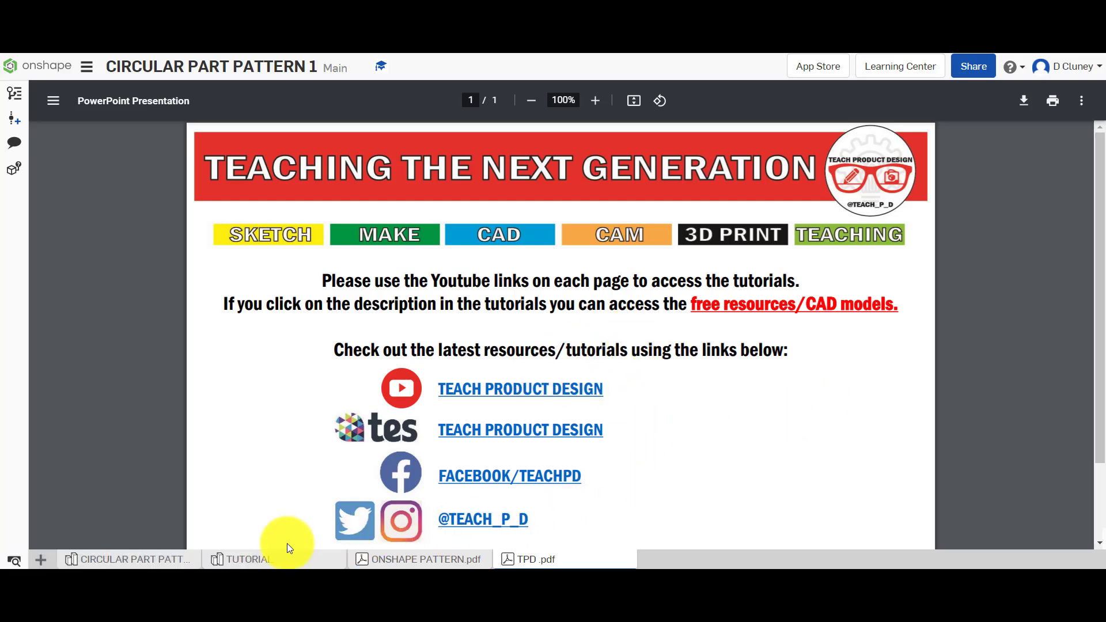
pyautogui.click(288, 558)
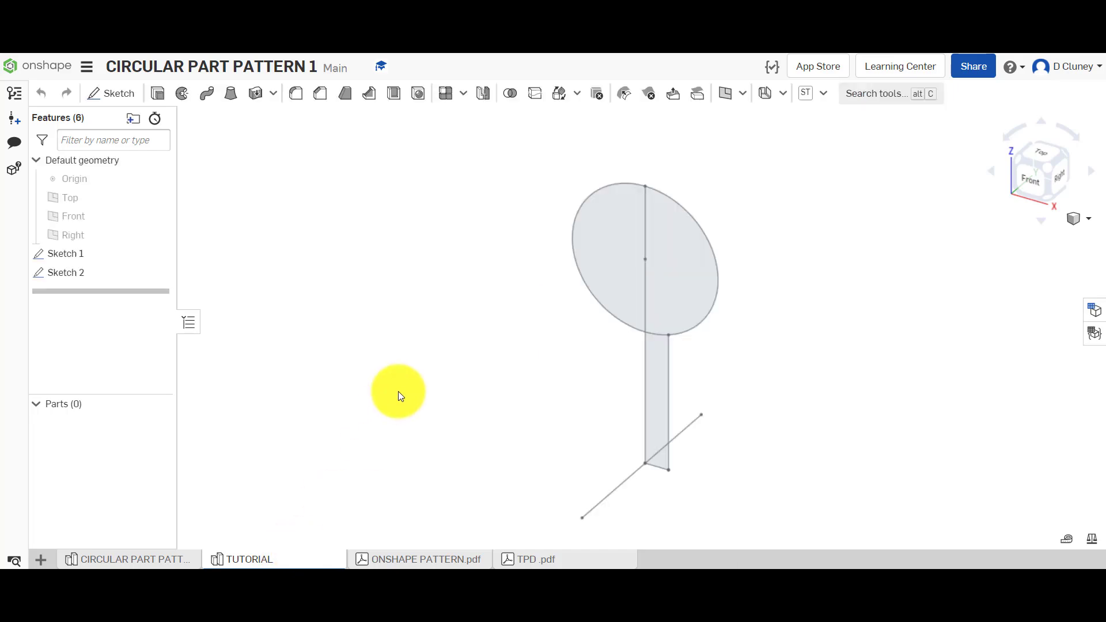
# Step: Revolve the half-circle and stem faces of Sketch 1 around the vertical sketch line
pyautogui.click(151, 558)
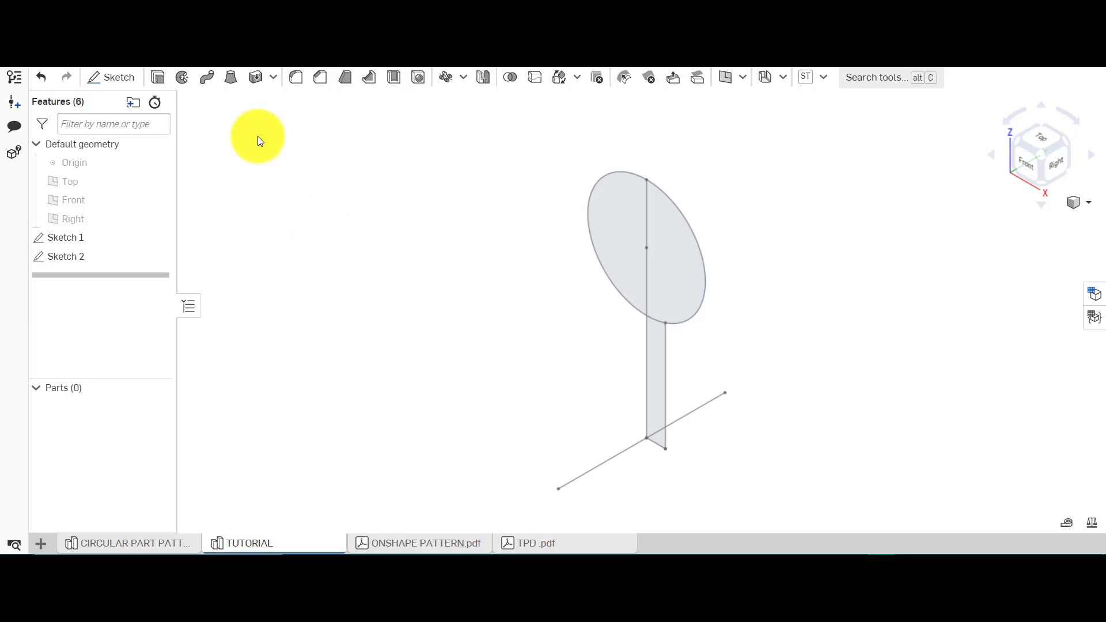
pyautogui.click(182, 78)
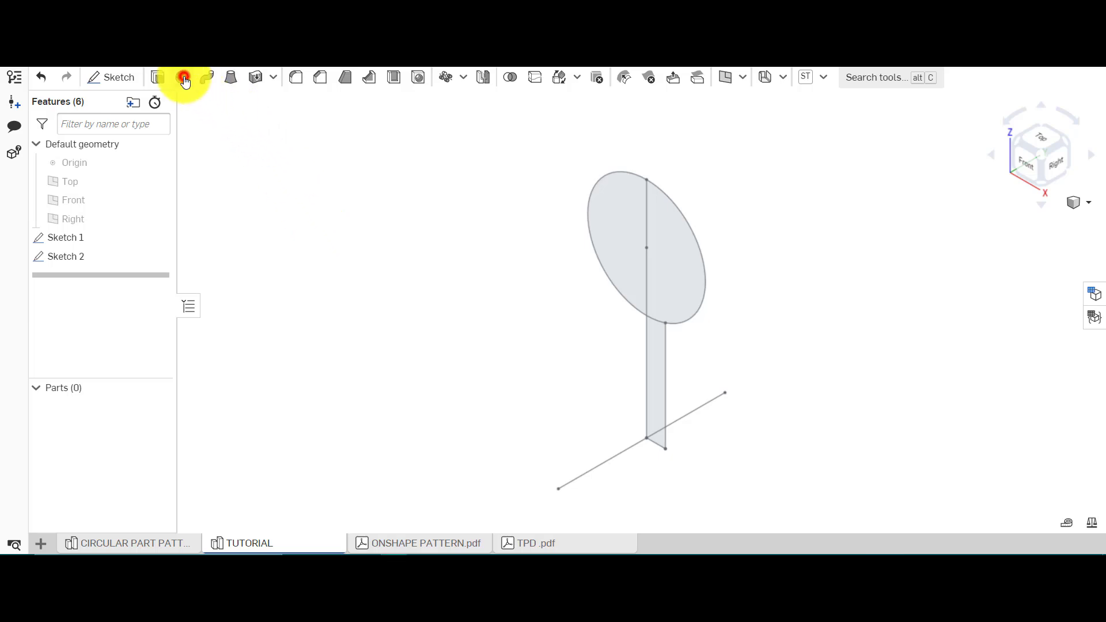
pyautogui.click(681, 257)
pyautogui.click(660, 363)
pyautogui.click(268, 216)
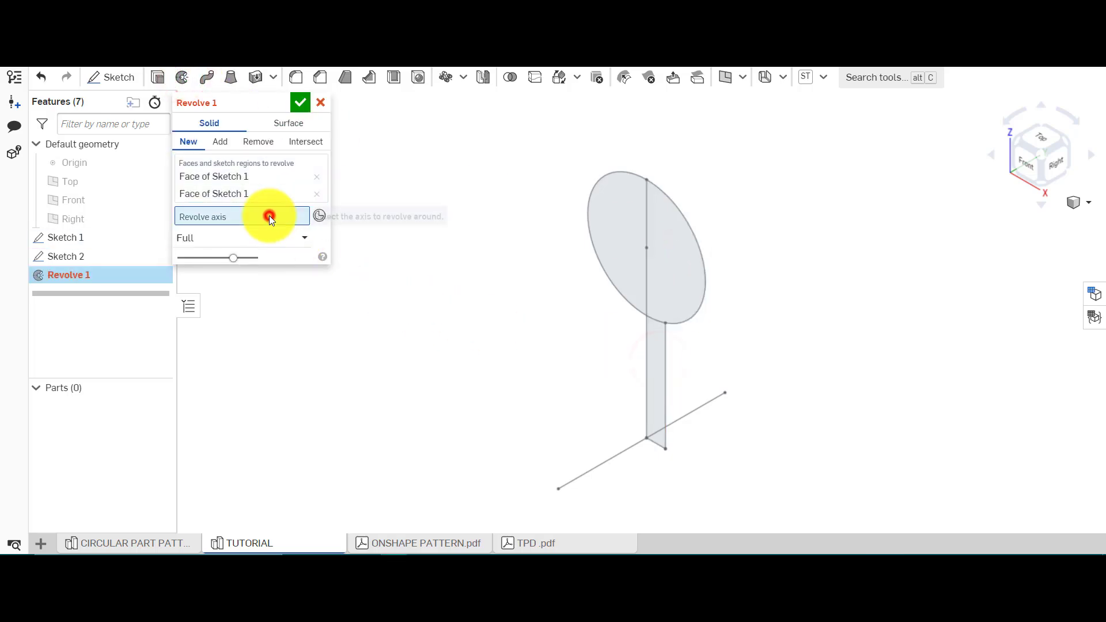
pyautogui.click(645, 269)
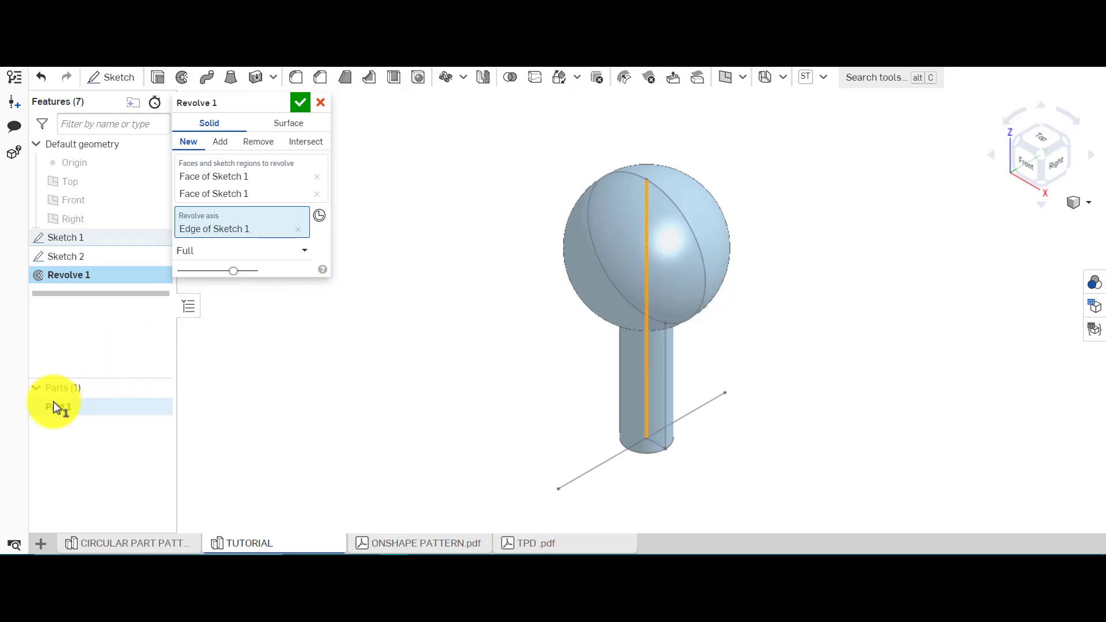
# Step: Confirm the revolve as Part 1 and give it the yellow FFC10E appearance
pyautogui.click(301, 104)
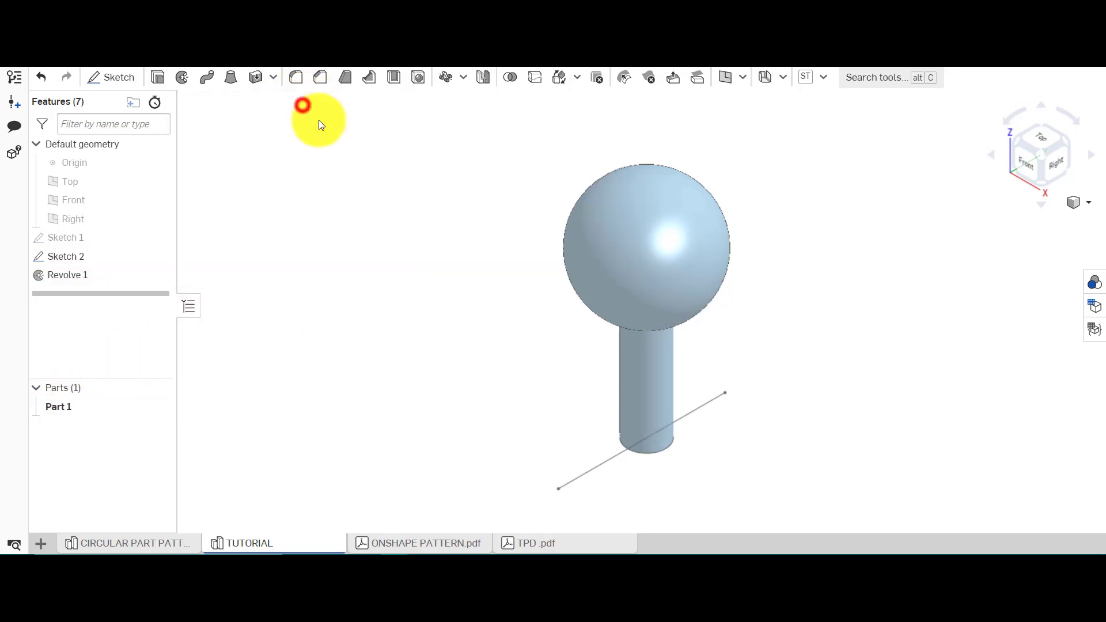
pyautogui.click(1092, 286)
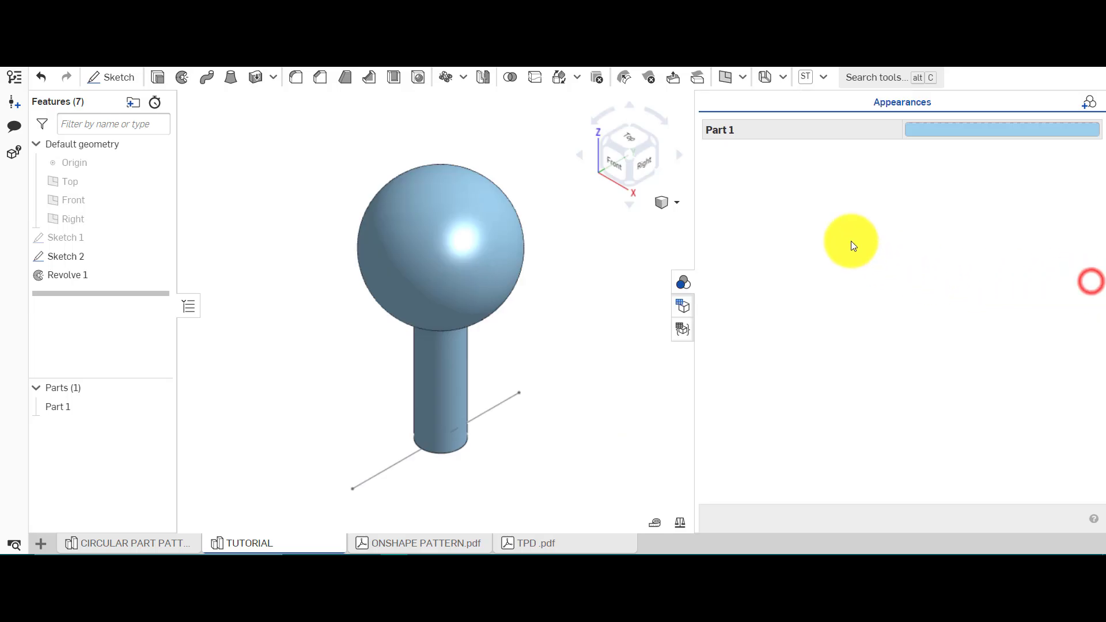
pyautogui.click(929, 138)
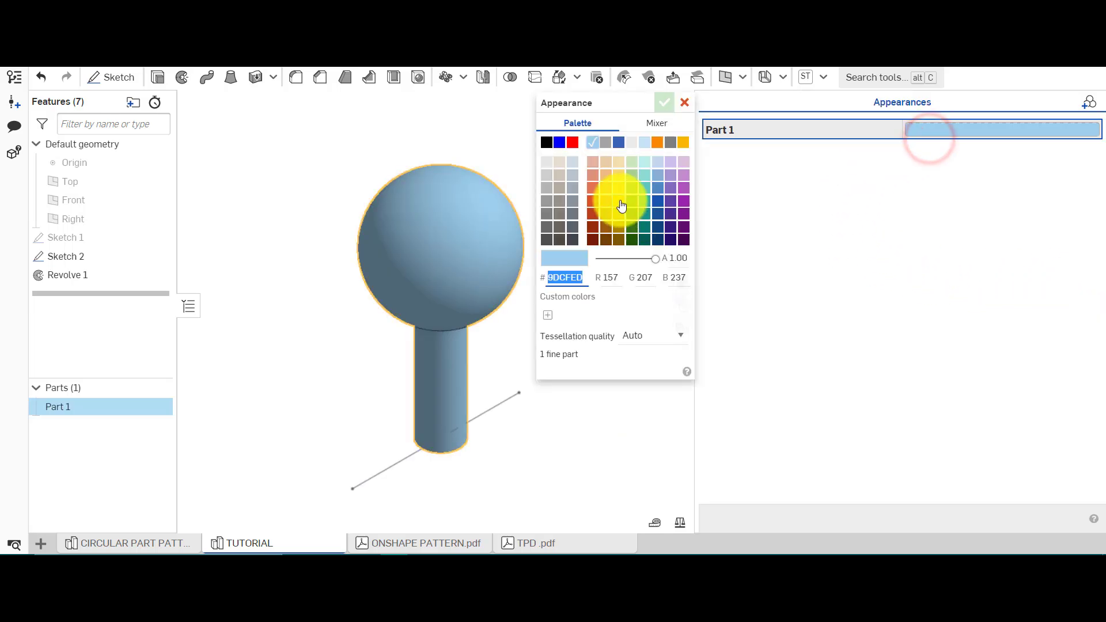
pyautogui.click(619, 200)
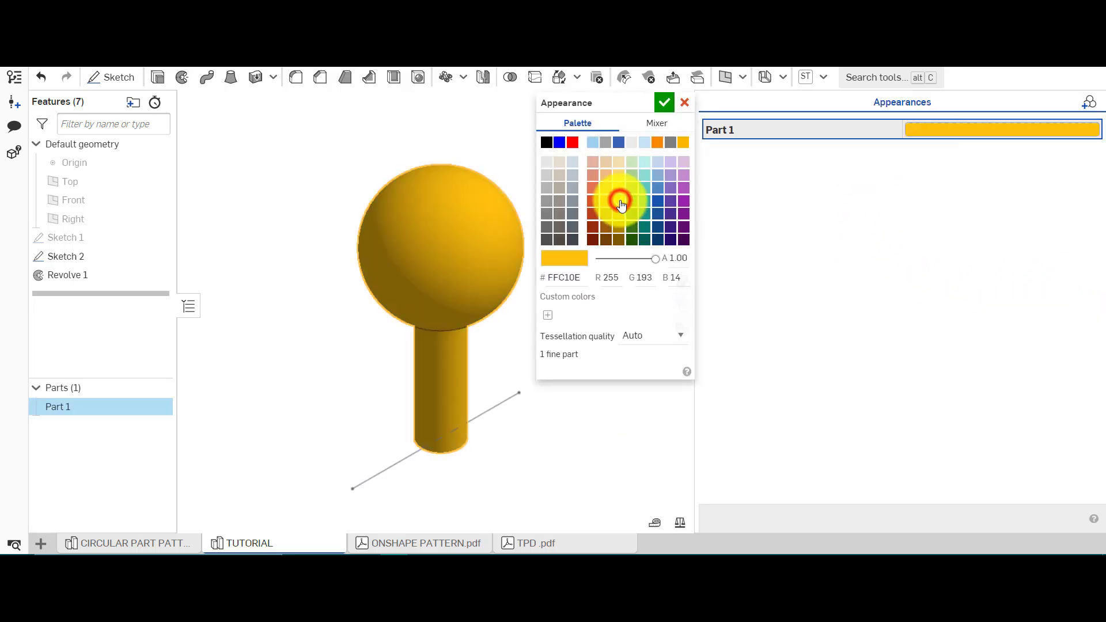
pyautogui.click(663, 103)
pyautogui.click(689, 282)
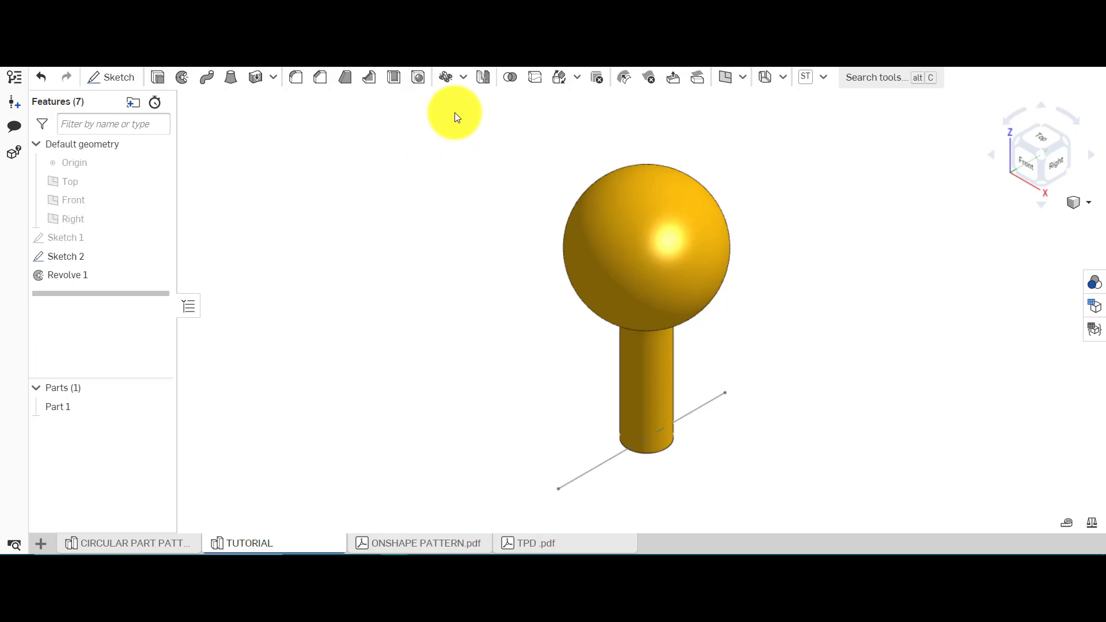
# Step: Start a circular Part pattern of Part 1 around the Sketch 2 axis line
pyautogui.click(462, 77)
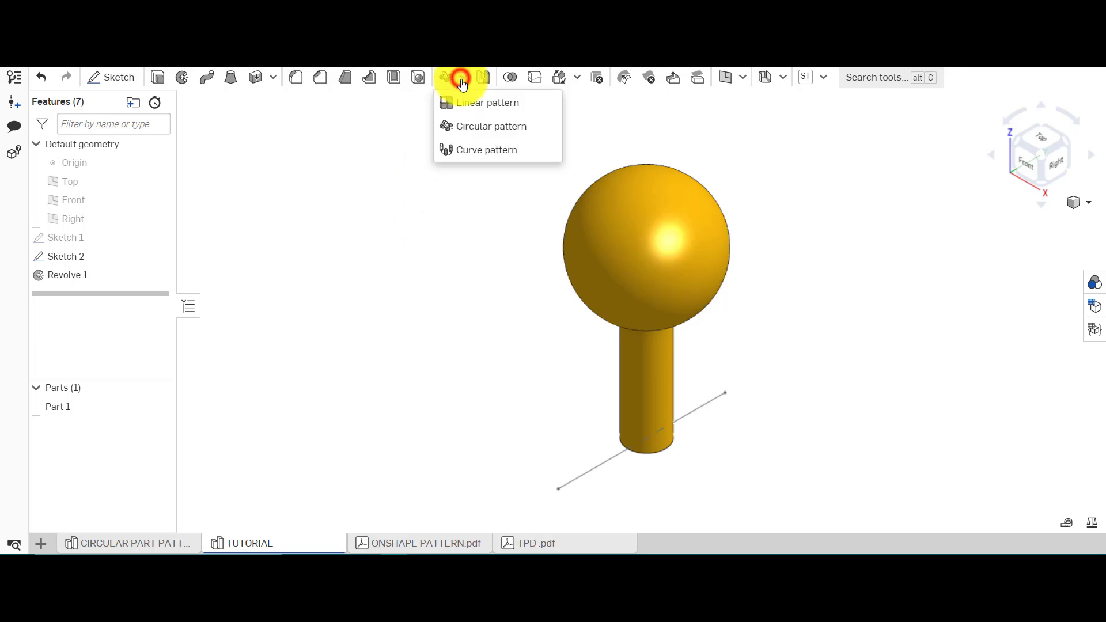
pyautogui.click(483, 127)
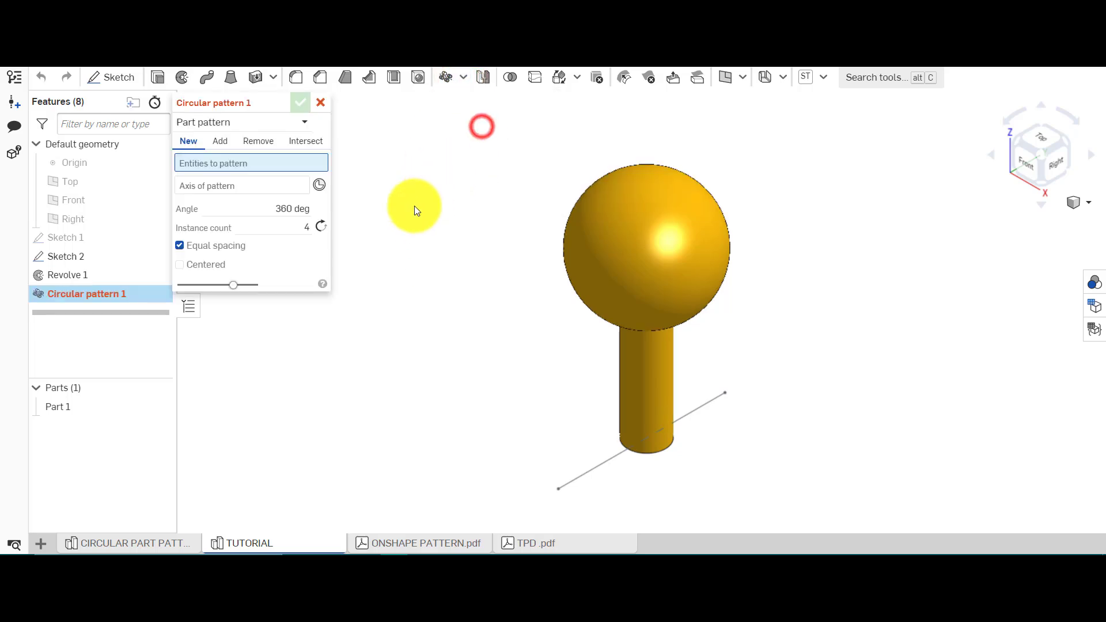
pyautogui.click(229, 127)
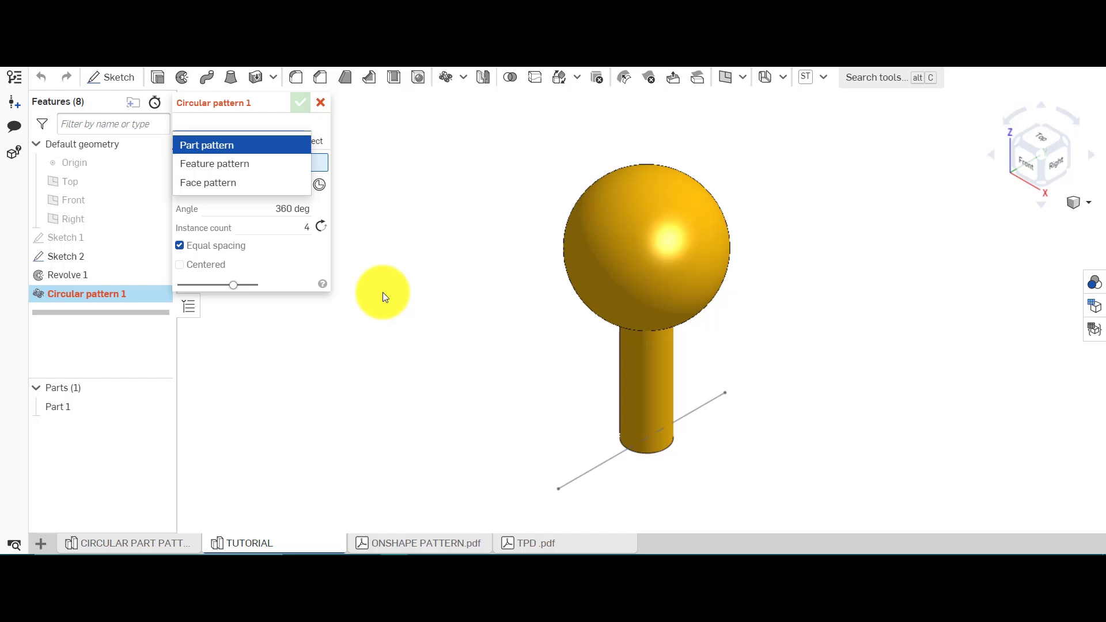
pyautogui.click(223, 152)
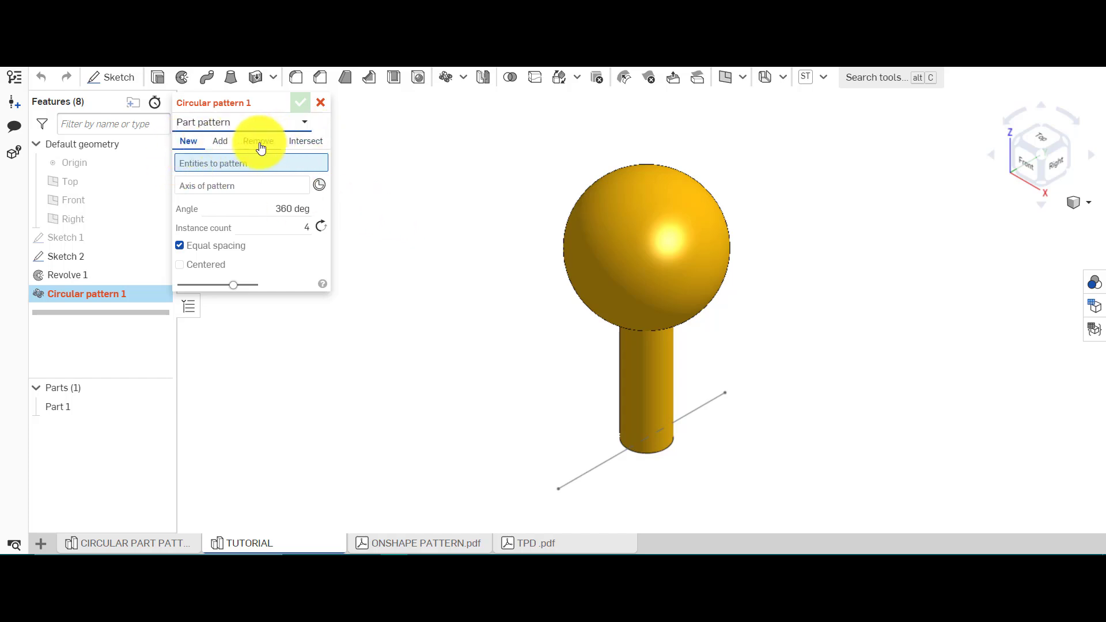
pyautogui.click(210, 162)
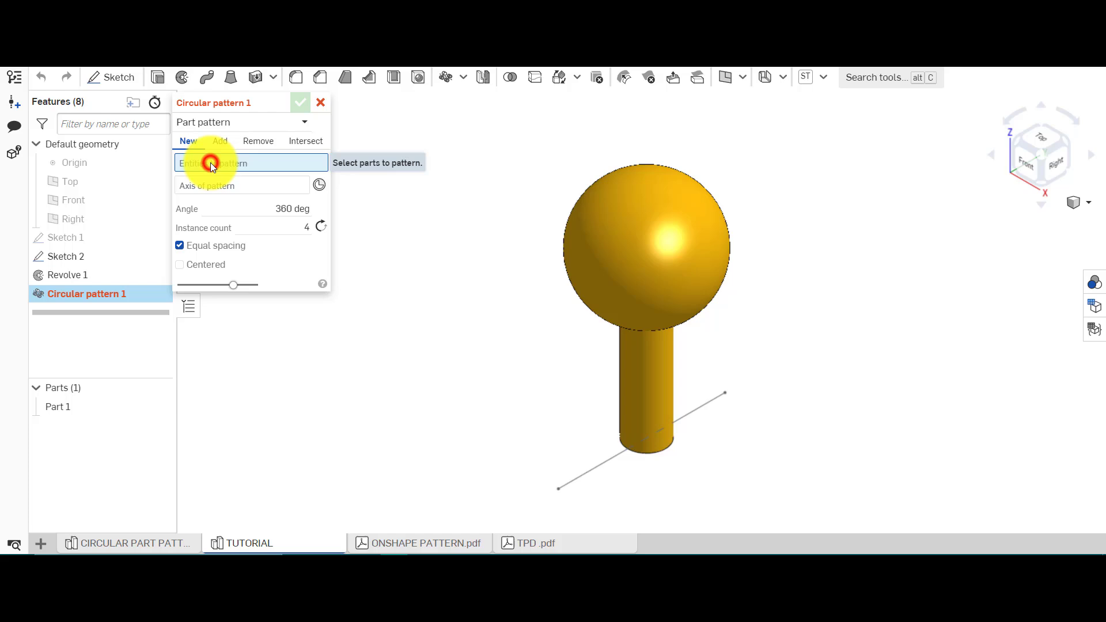
pyautogui.click(78, 406)
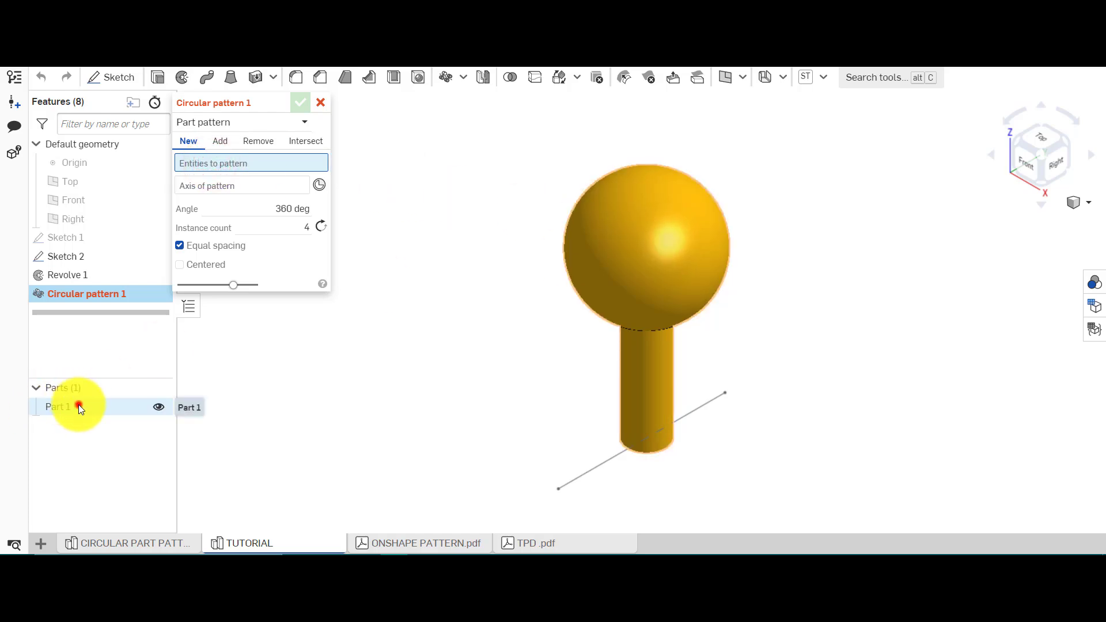
pyautogui.click(217, 199)
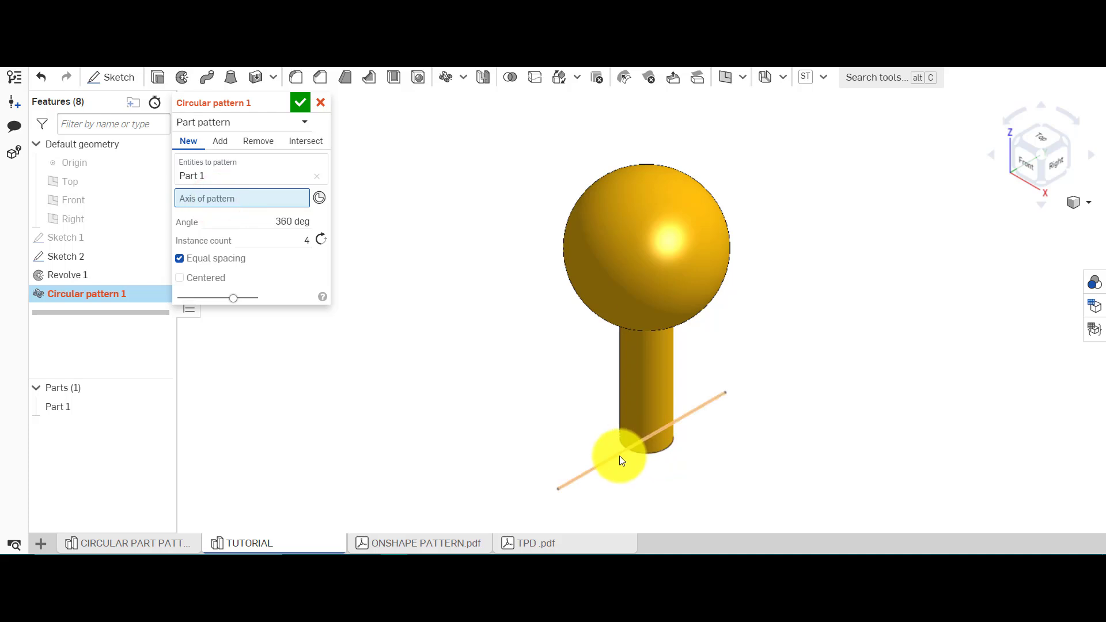
pyautogui.click(706, 405)
# Step: View the model from the front and set the pattern to 10 instances using Add
pyautogui.click(1023, 162)
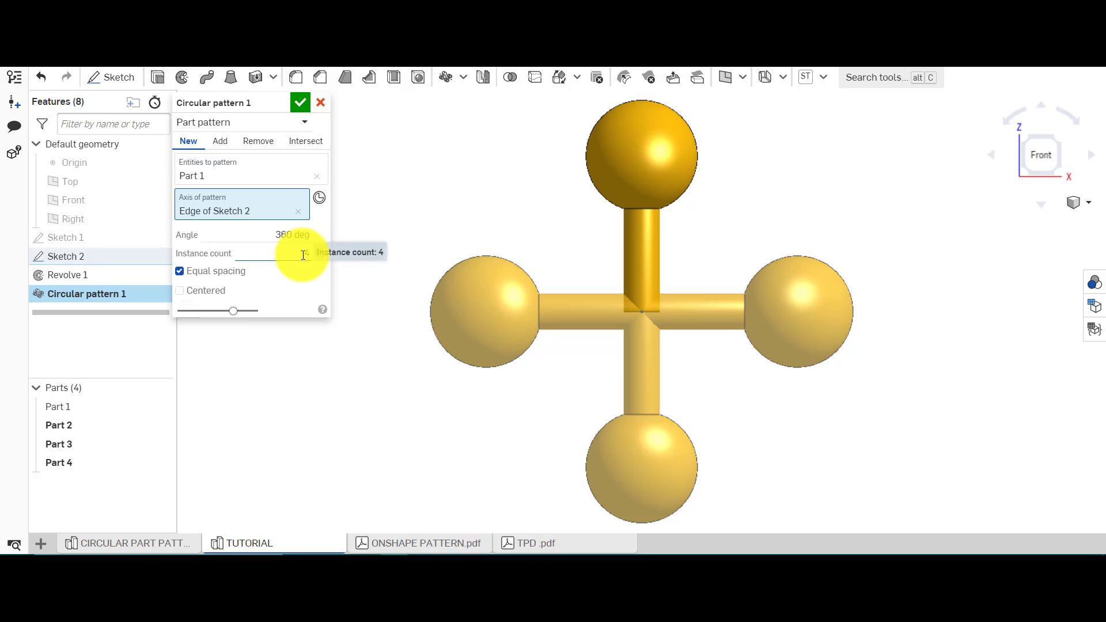
pyautogui.click(303, 254)
pyautogui.write('5')
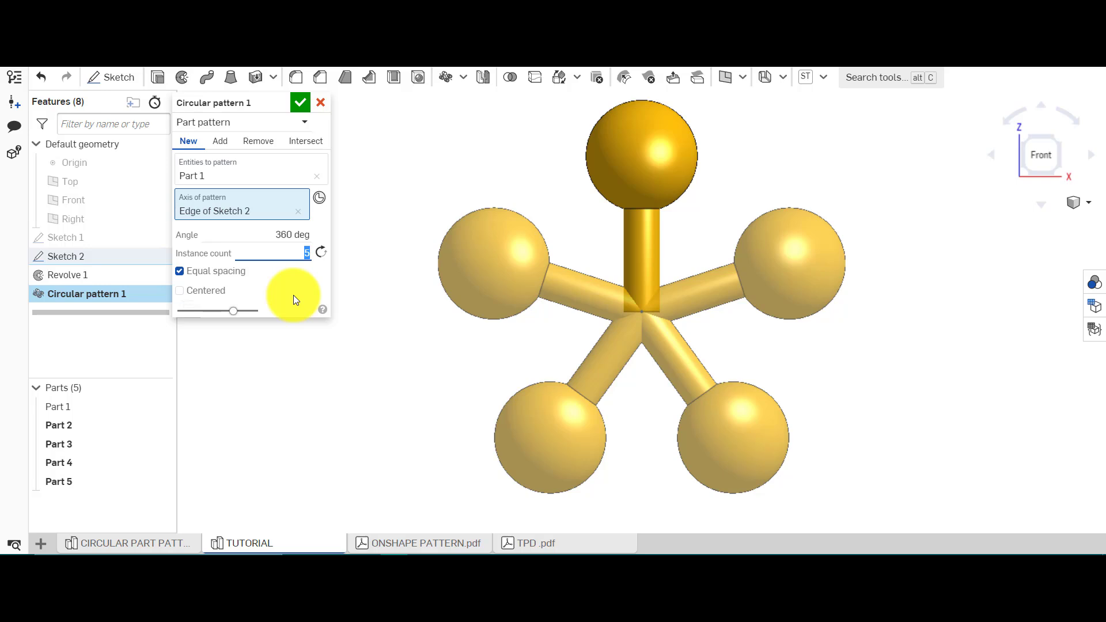
pyautogui.write('10')
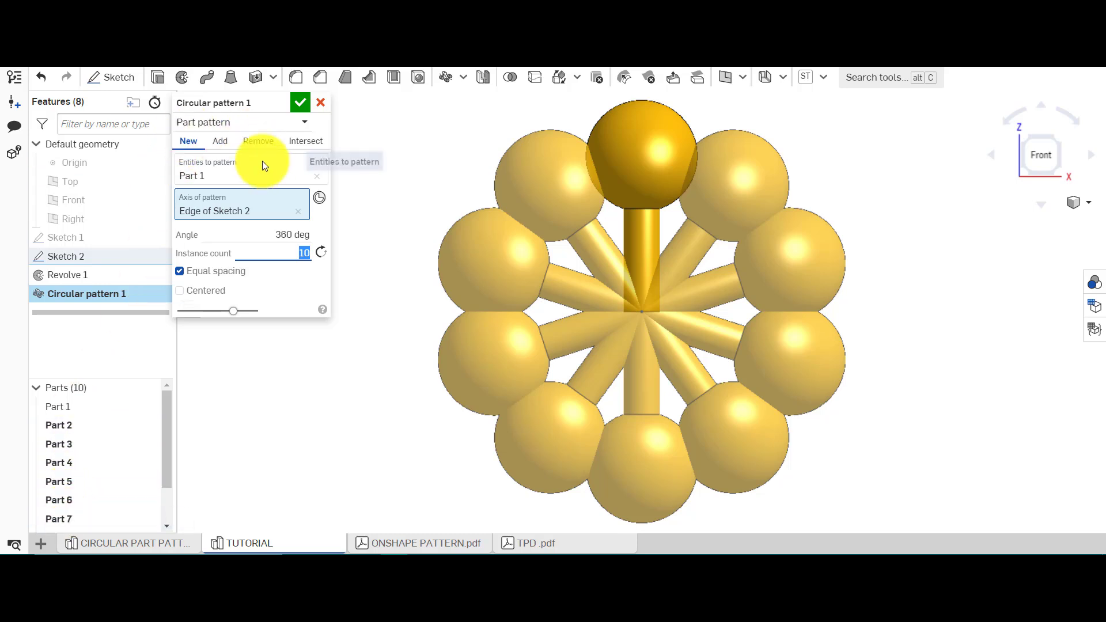
pyautogui.click(225, 143)
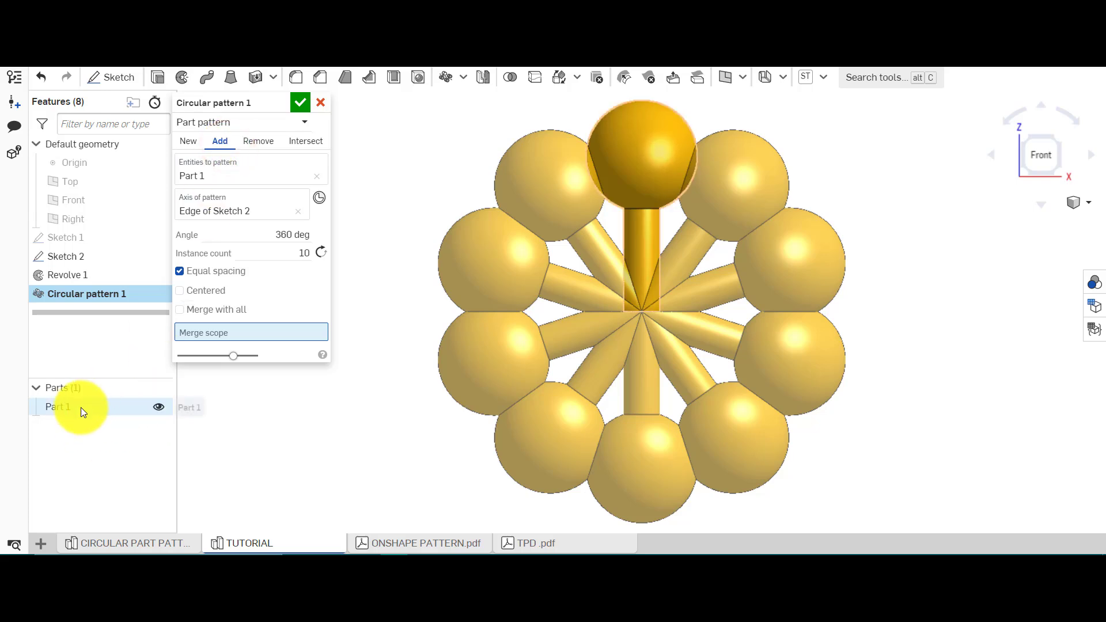
# Step: Accept Circular pattern 1, then reopen it for editing
pyautogui.click(300, 104)
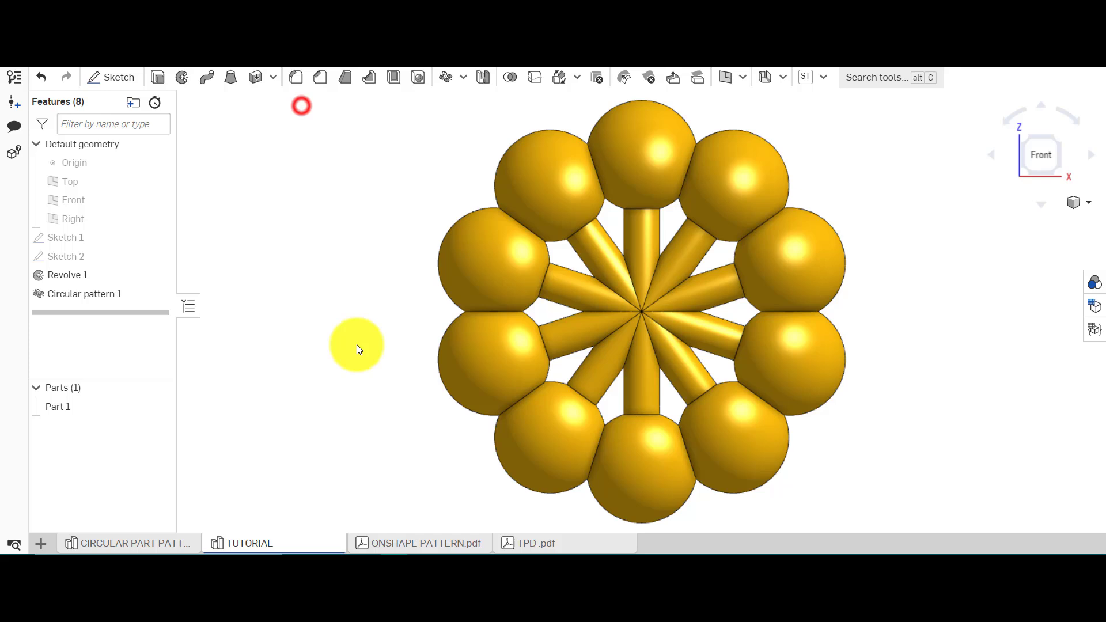
pyautogui.rightClick(121, 295)
pyautogui.click(167, 316)
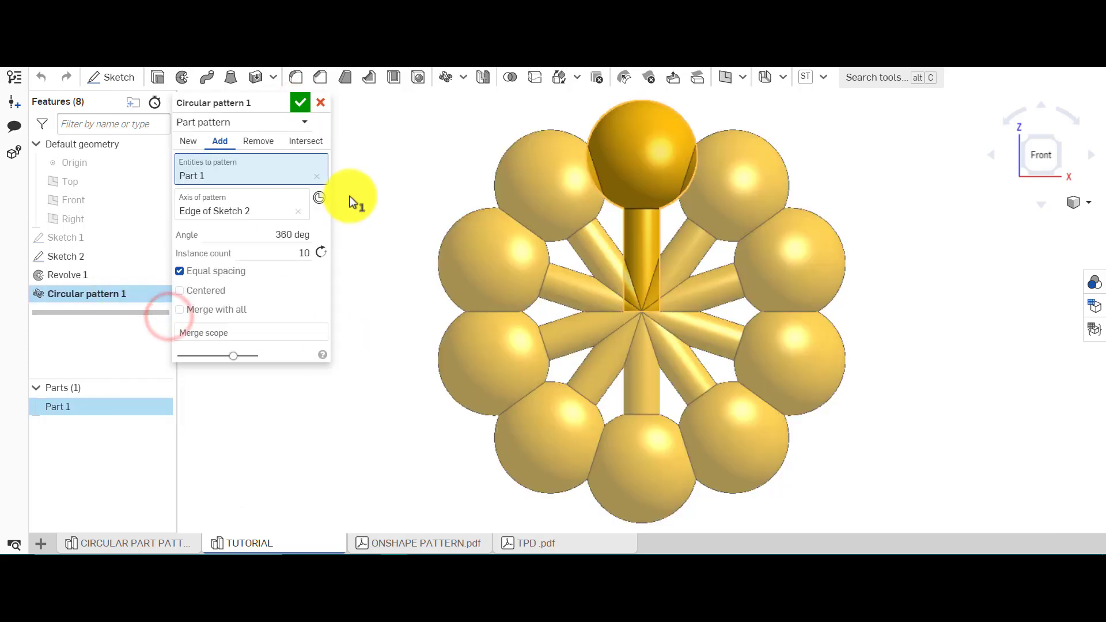
# Step: Compare Remove against Add, keep Add, and change the instance count to 5
pyautogui.click(260, 148)
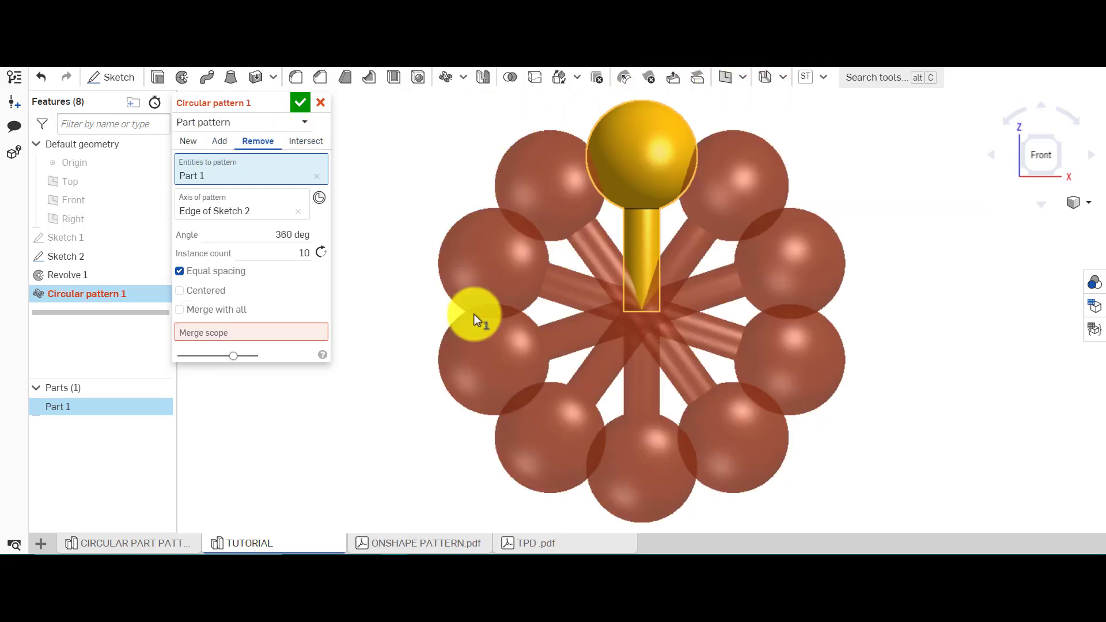
pyautogui.click(220, 144)
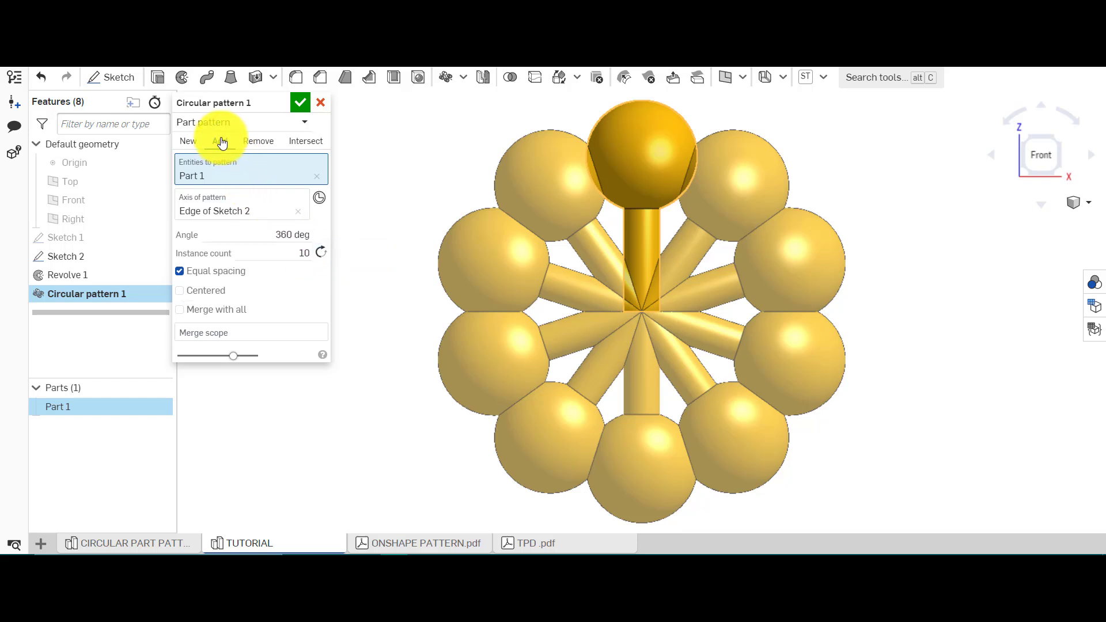
pyautogui.click(303, 252)
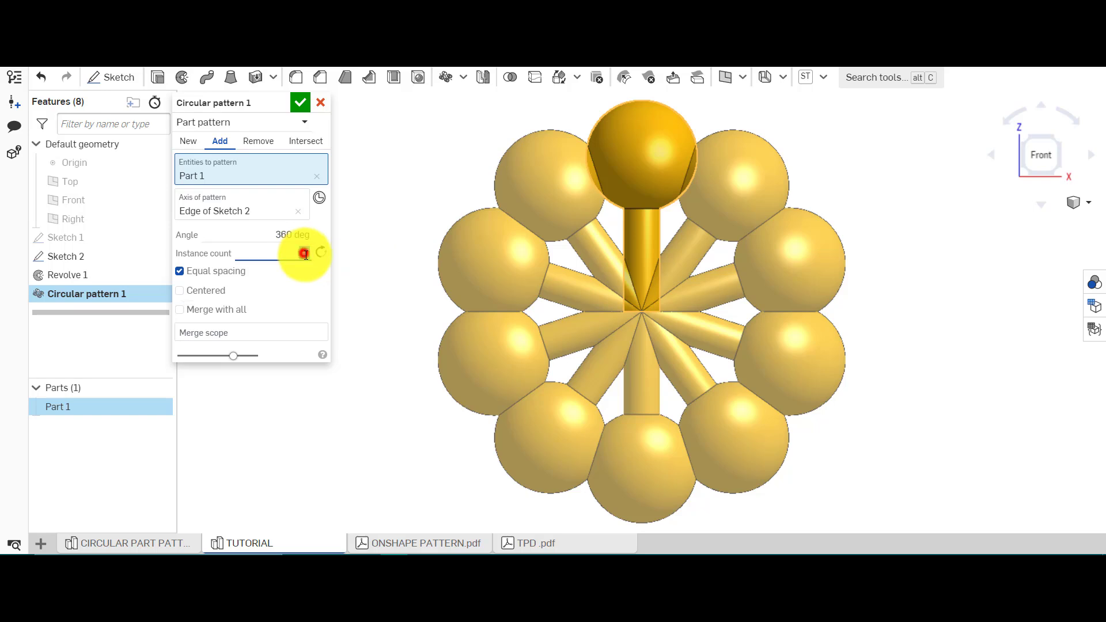
pyautogui.write('5')
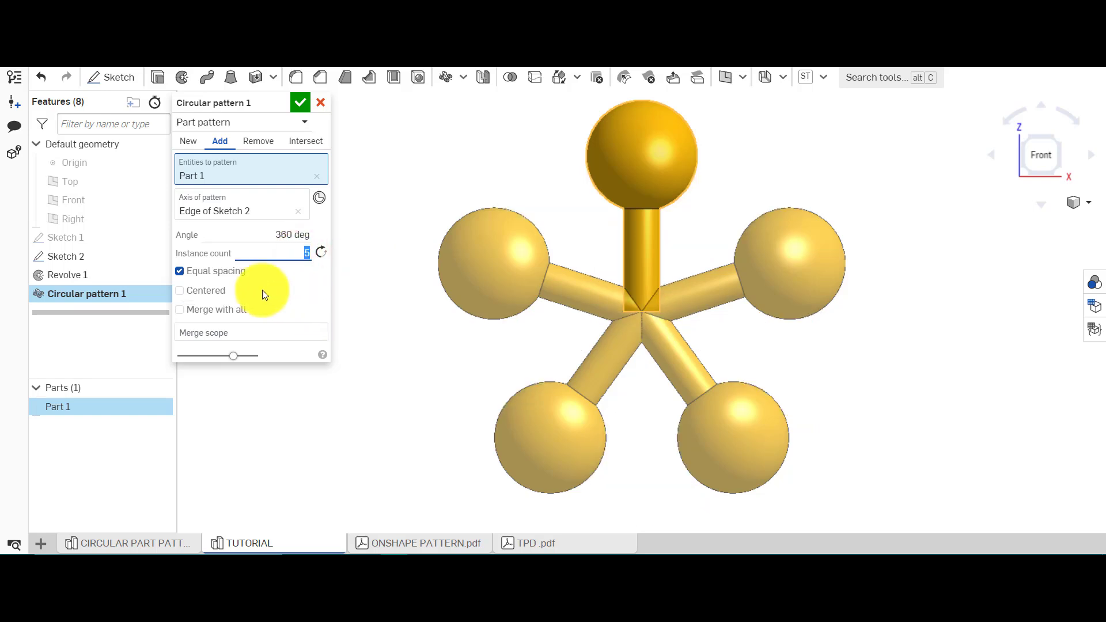
# Step: Turn off equal spacing and set the pattern angle to 90, then 45 degrees
pyautogui.click(233, 275)
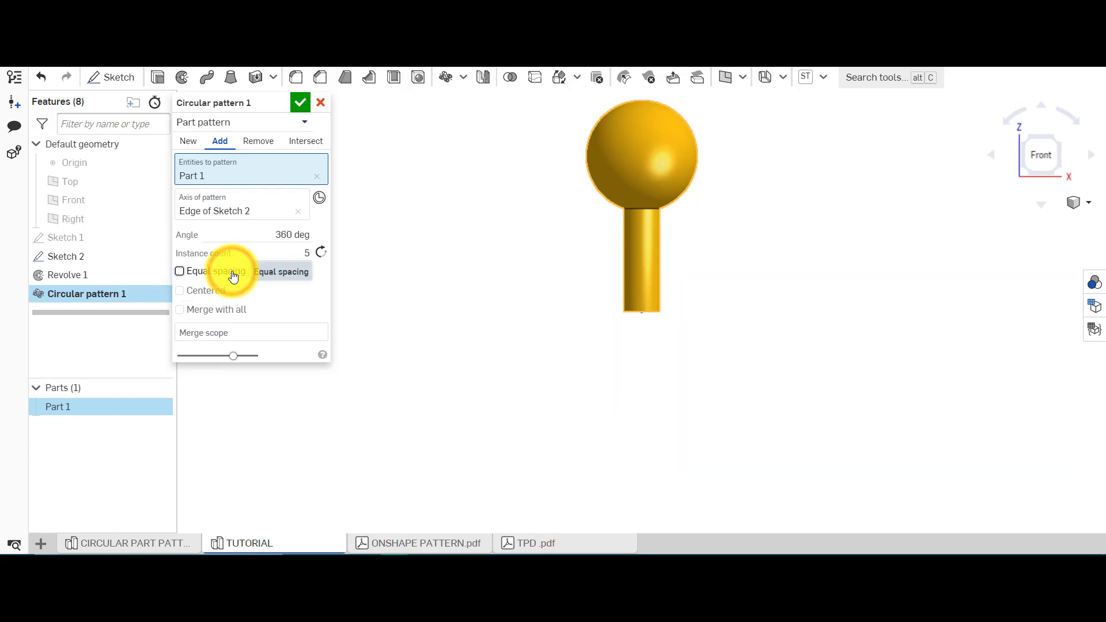
pyautogui.click(288, 236)
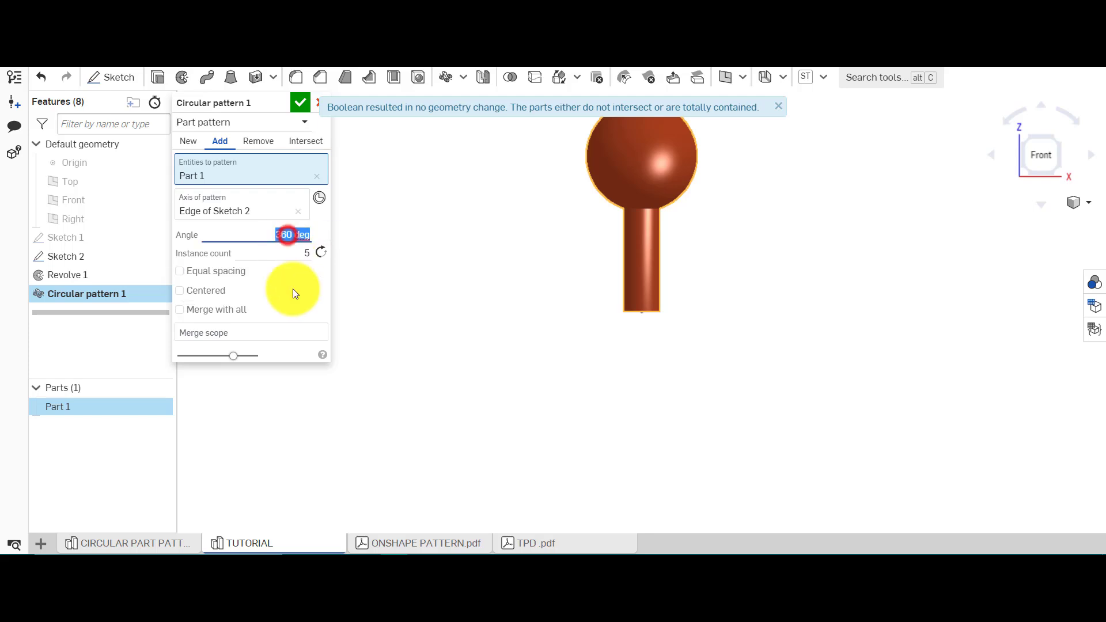
pyautogui.write('90')
pyautogui.press('Return')
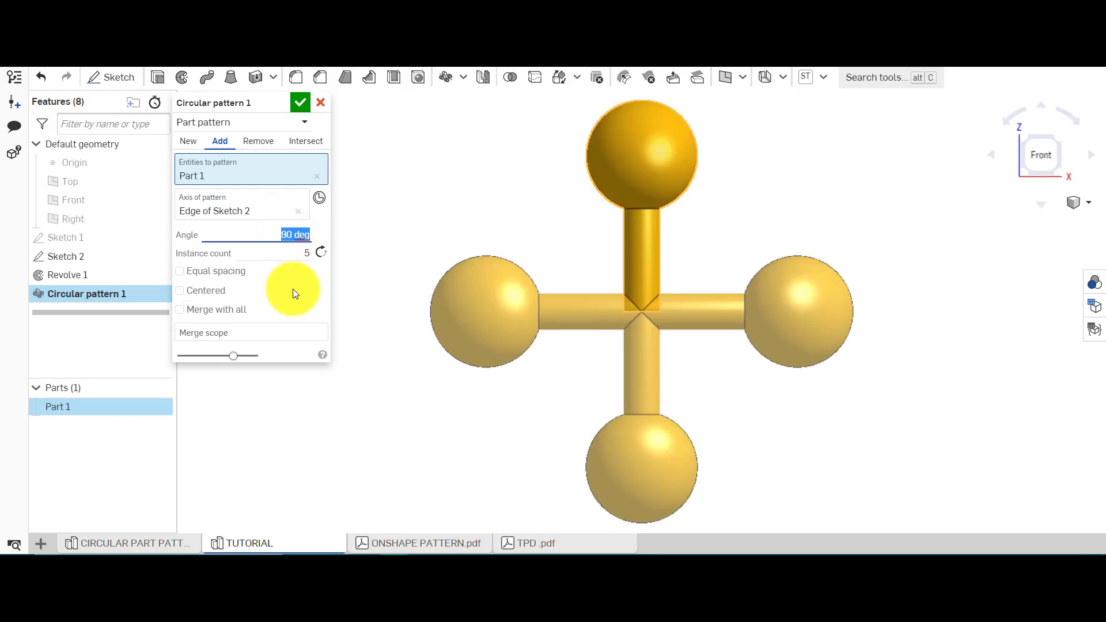
pyautogui.click(304, 253)
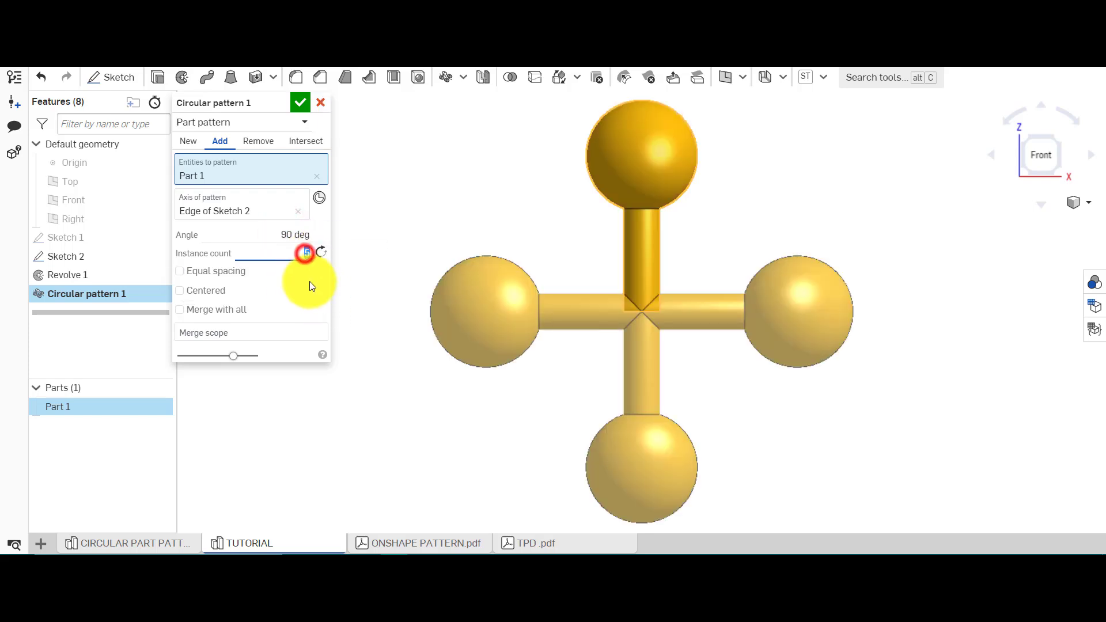
pyautogui.click(296, 233)
pyautogui.write('45')
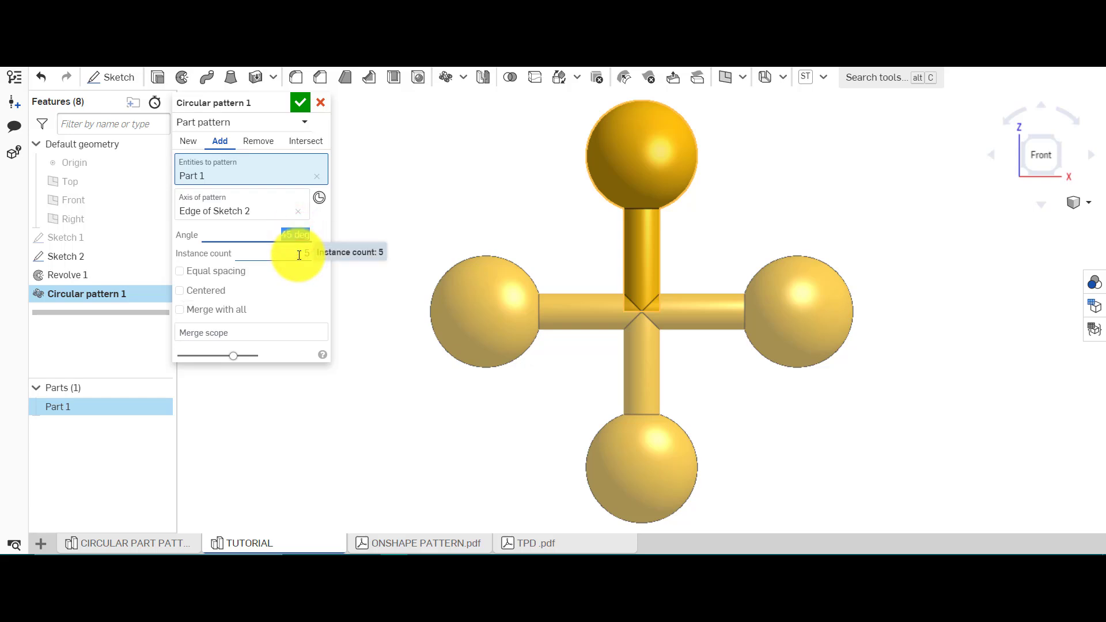
pyautogui.press('Return')
# Step: Try 2 and 3 instances, settle on 5, and leave the pattern direction reversed
pyautogui.click(302, 252)
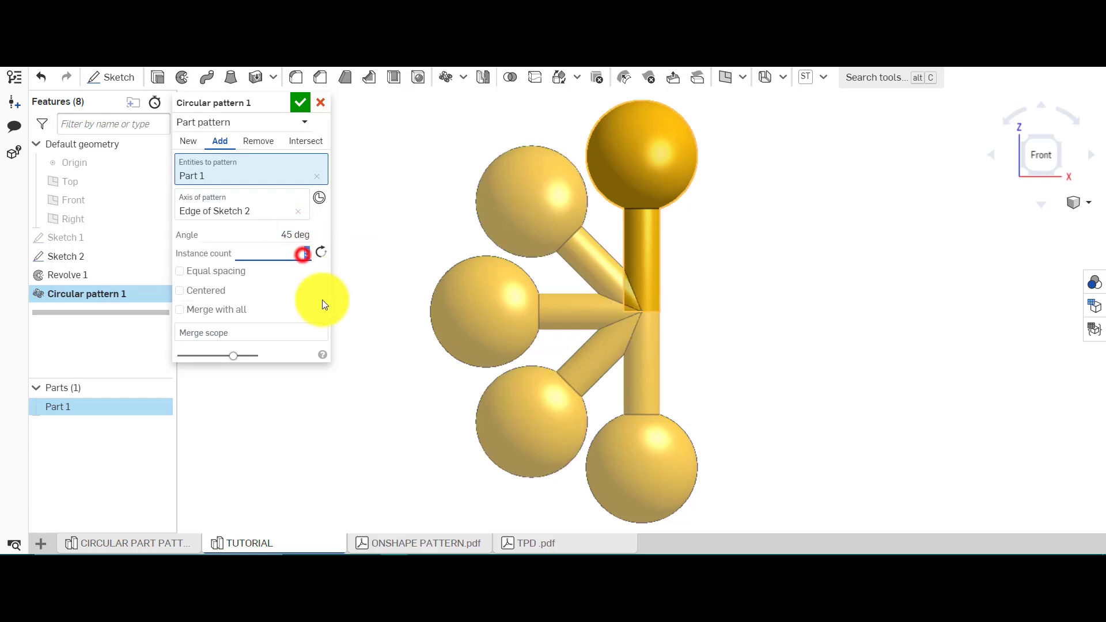
pyautogui.hotkey('ctrl', 'a')
pyautogui.click(358, 272)
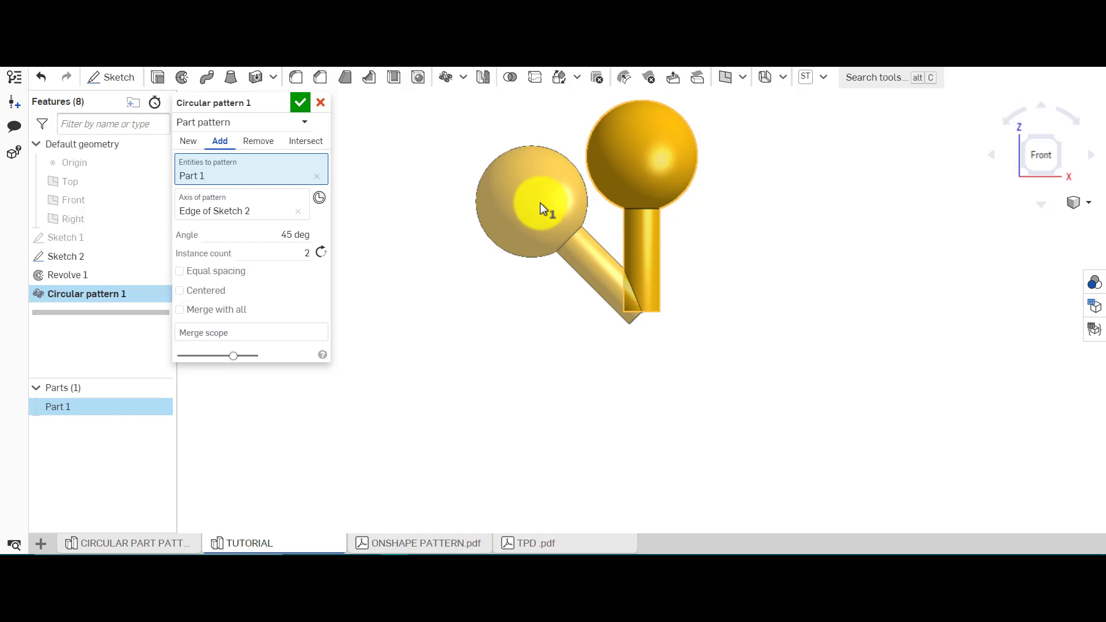
pyautogui.click(305, 253)
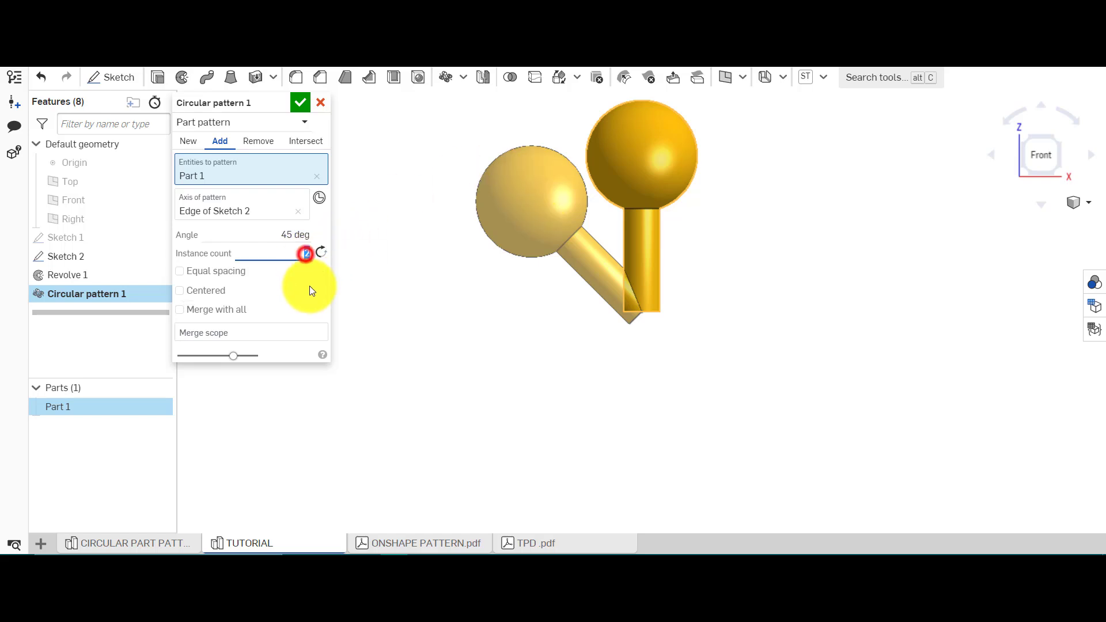
pyautogui.write('3')
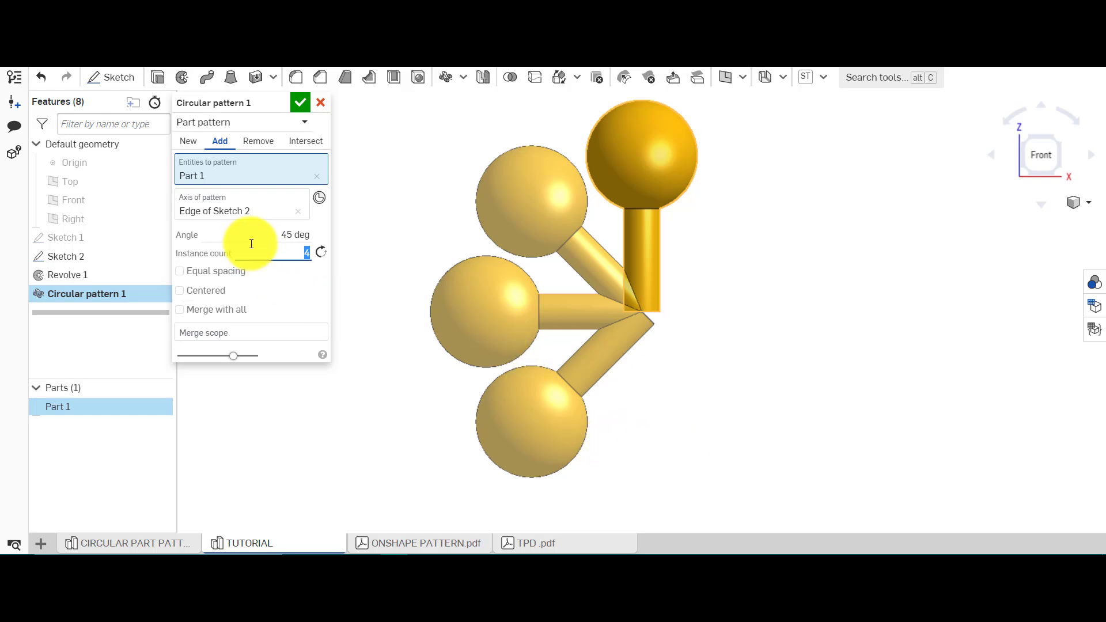
pyautogui.write('5')
pyautogui.press('Return')
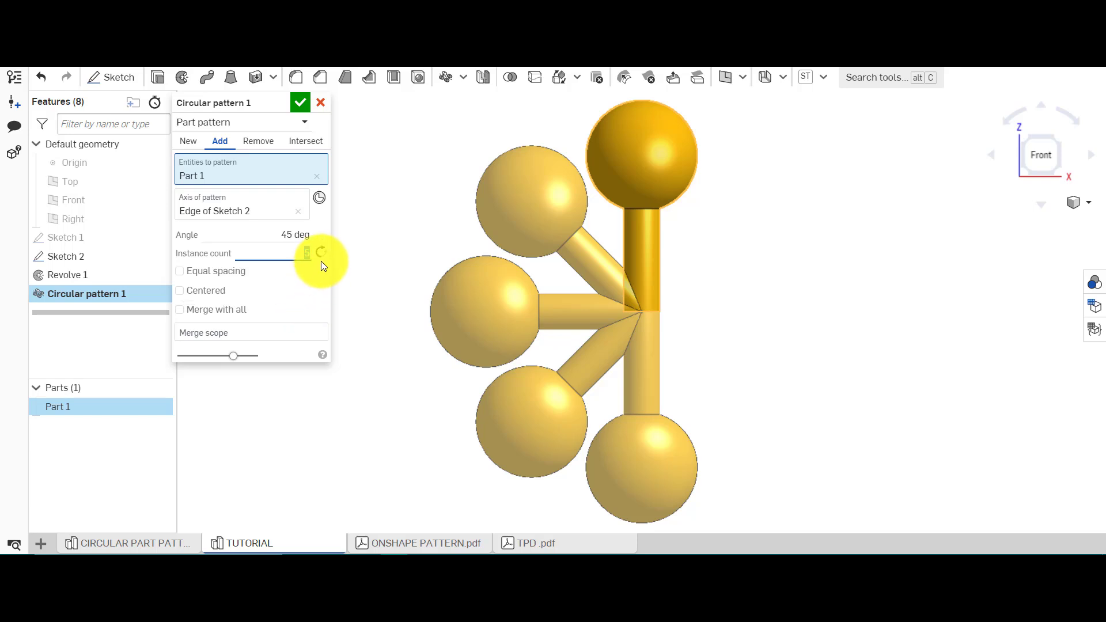
pyautogui.click(321, 254)
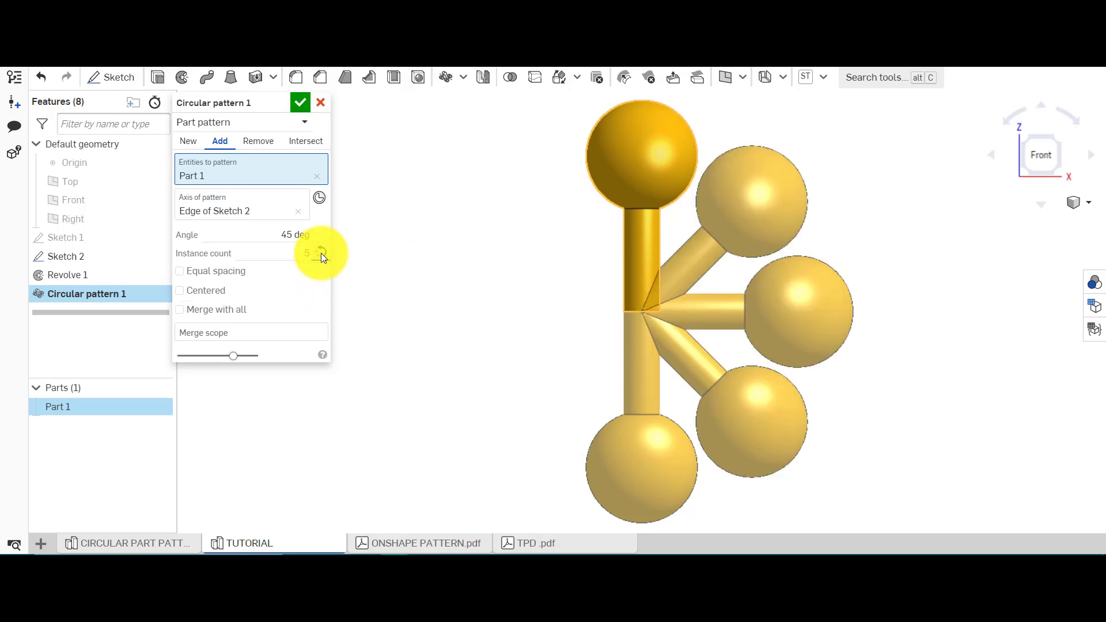
pyautogui.click(320, 253)
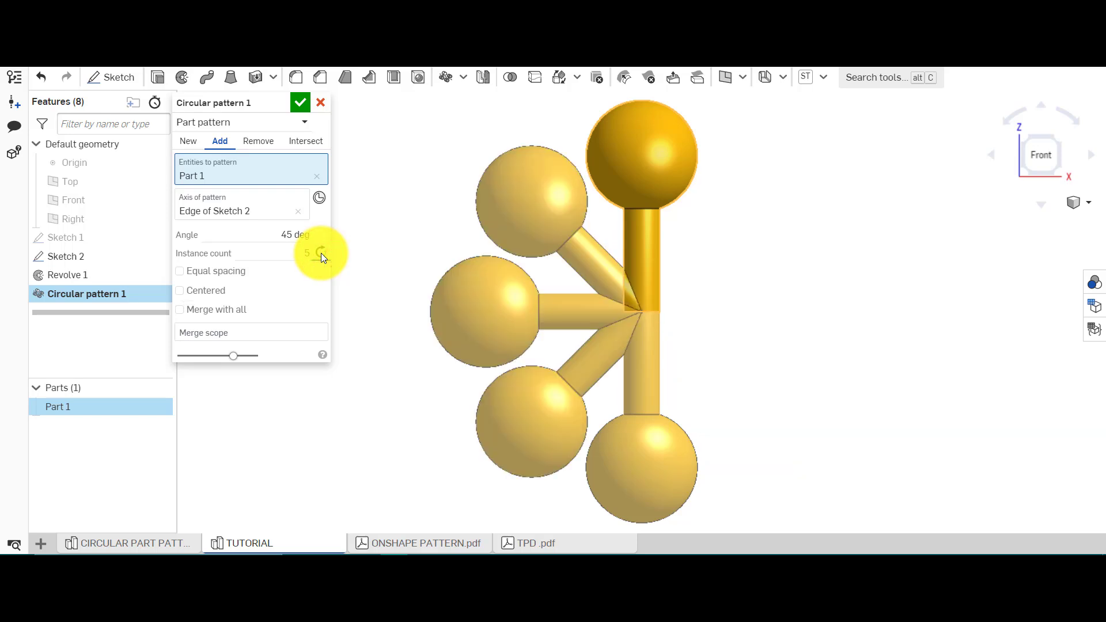
pyautogui.click(321, 253)
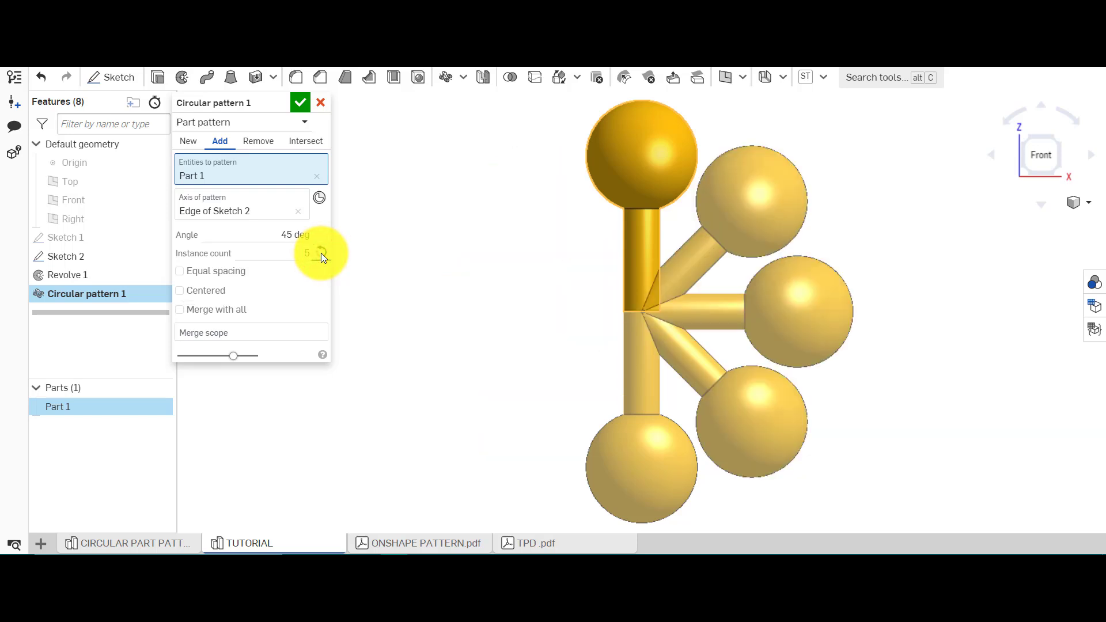
# Step: Center the pattern and set the instance count to 3 after trying 2
pyautogui.click(213, 295)
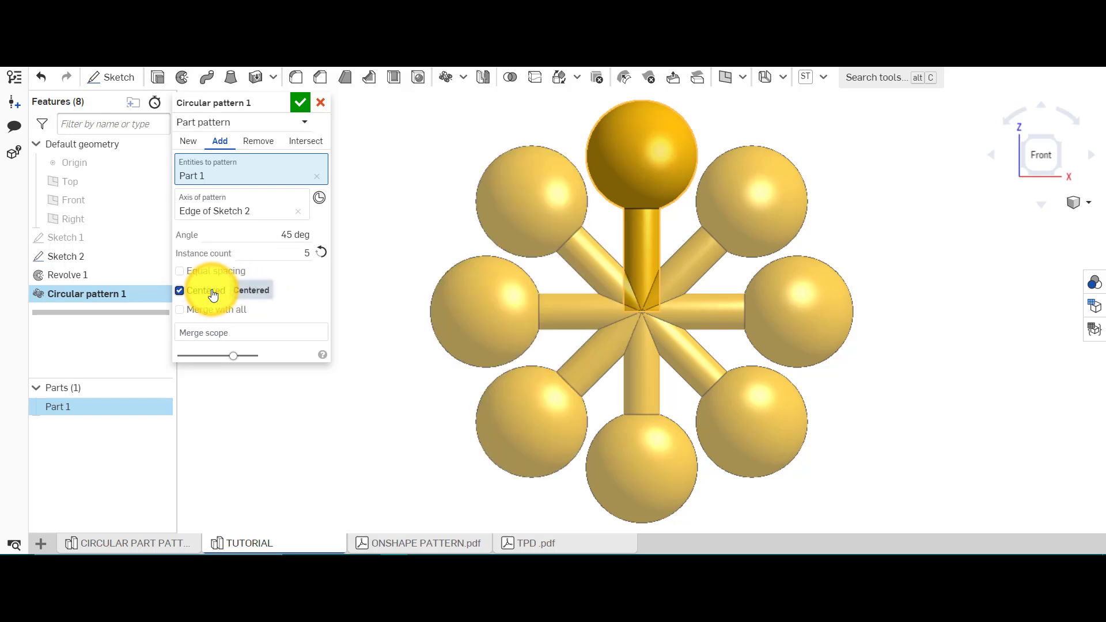
pyautogui.click(300, 252)
pyautogui.write('2')
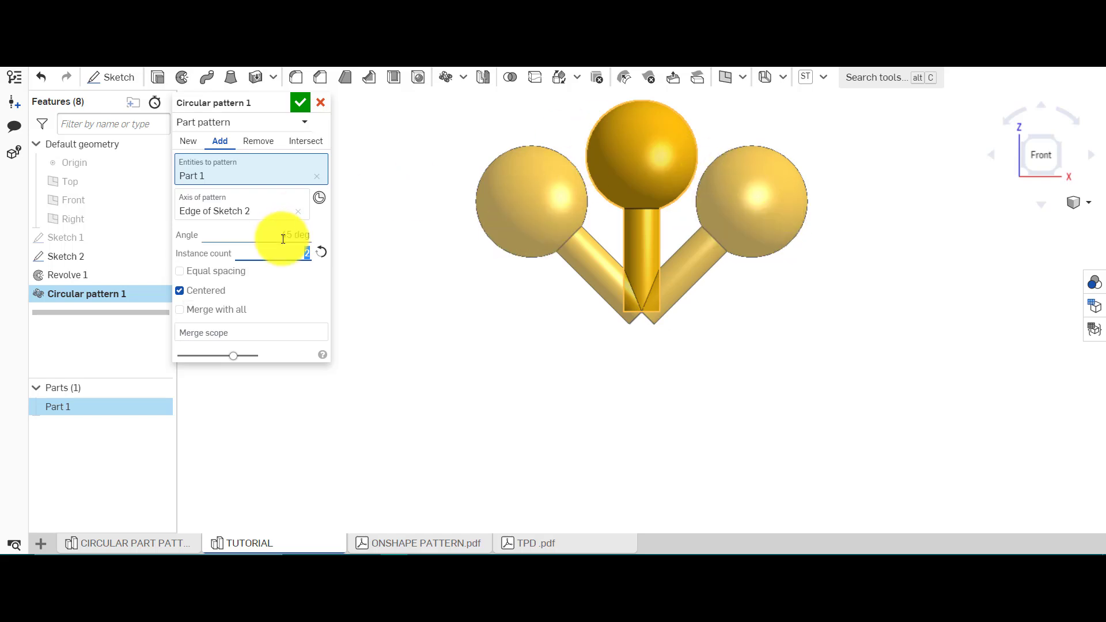
pyautogui.write('3')
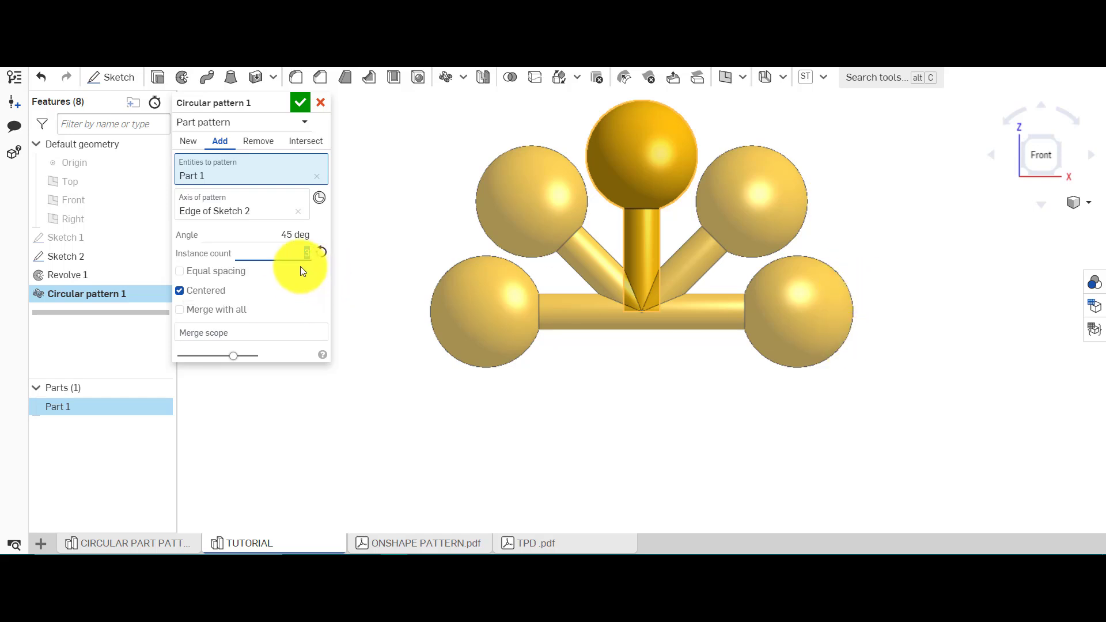
# Step: Compare Centered and Opposite direction toggles, leaving Centered unchecked
pyautogui.click(213, 292)
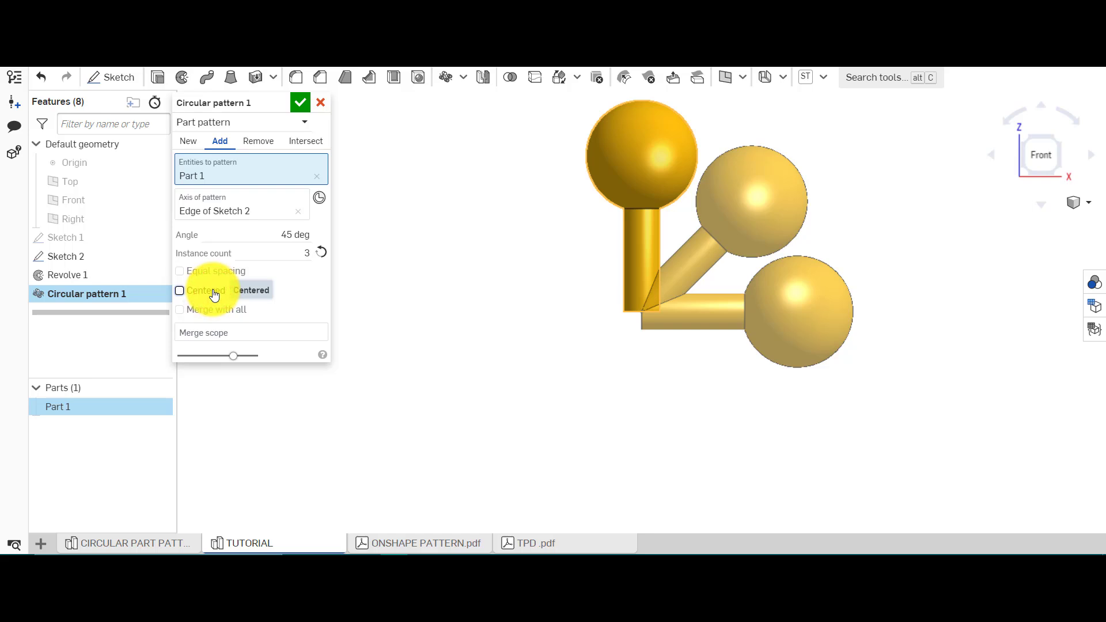
pyautogui.click(321, 252)
pyautogui.click(320, 252)
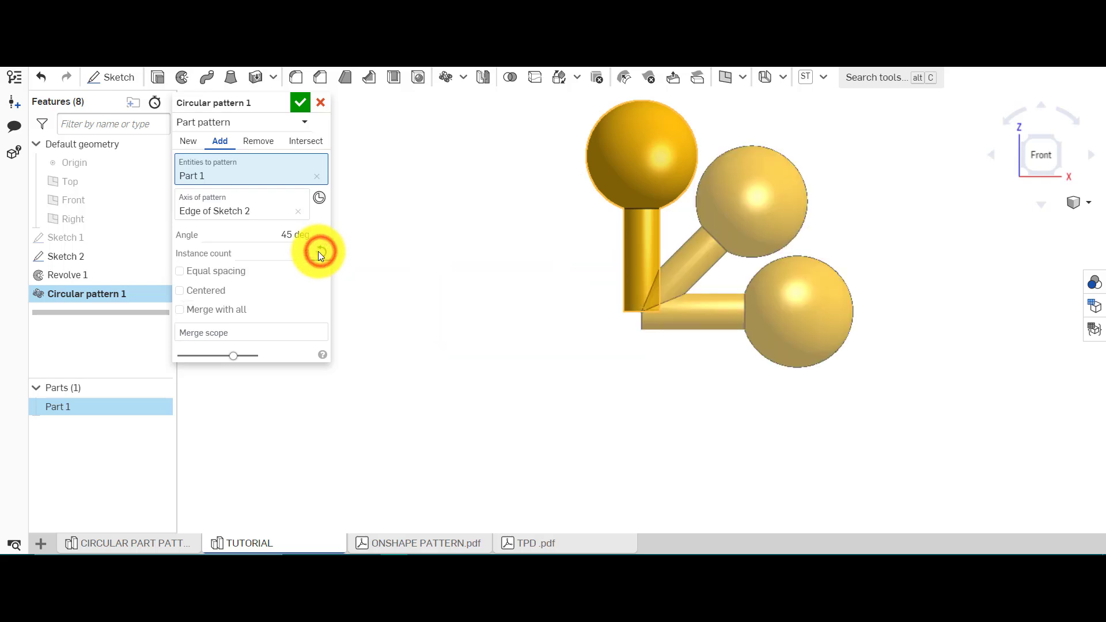
pyautogui.click(221, 295)
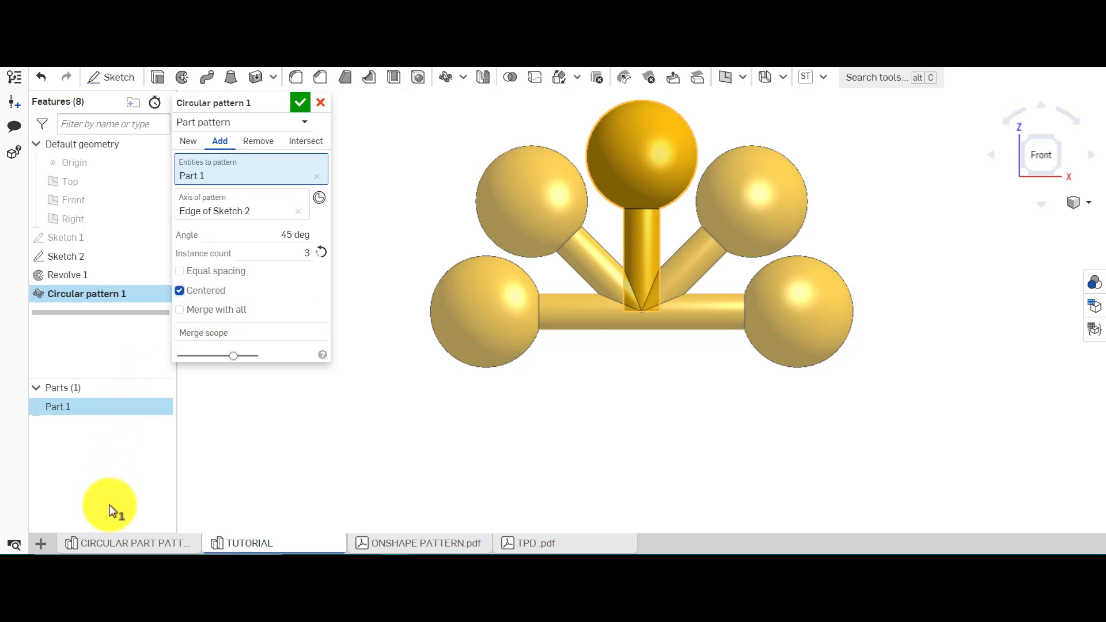
pyautogui.click(227, 331)
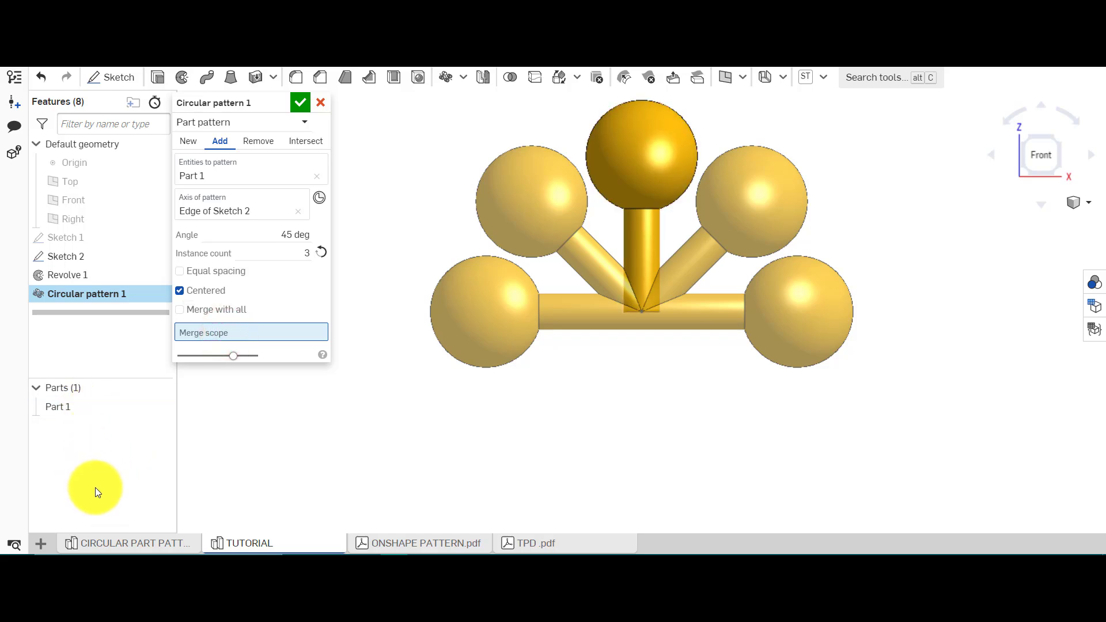
pyautogui.click(216, 293)
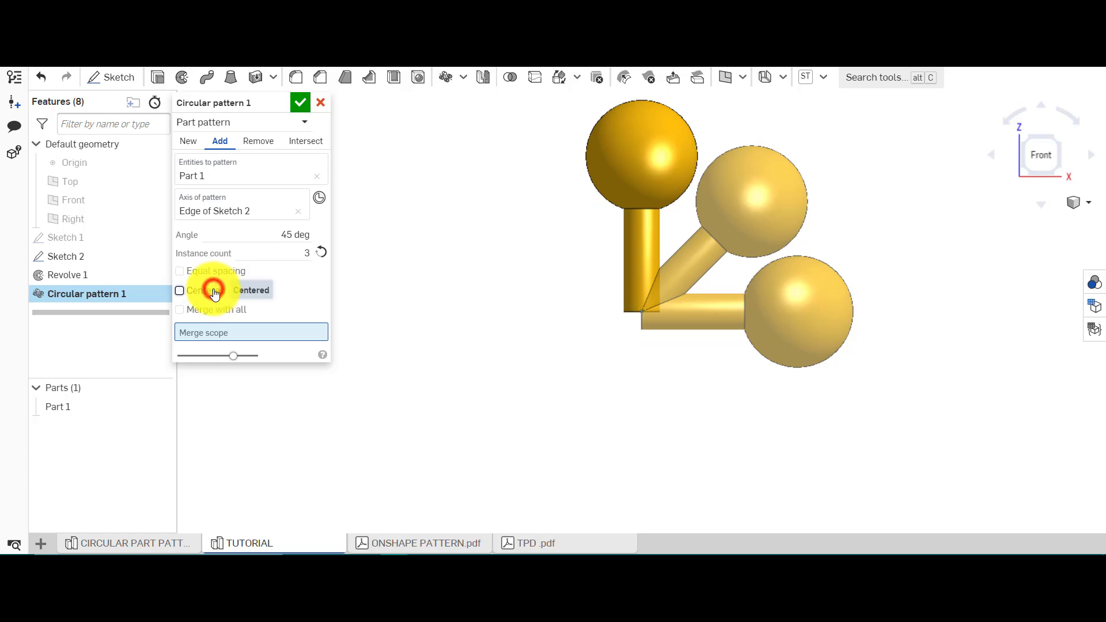
pyautogui.click(215, 294)
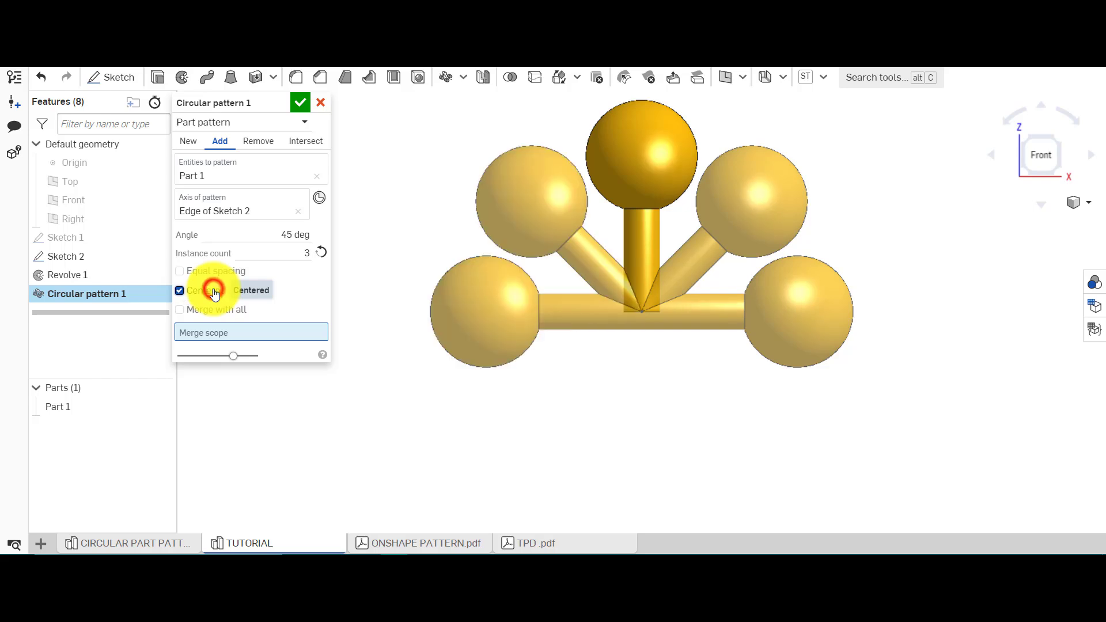
pyautogui.click(215, 293)
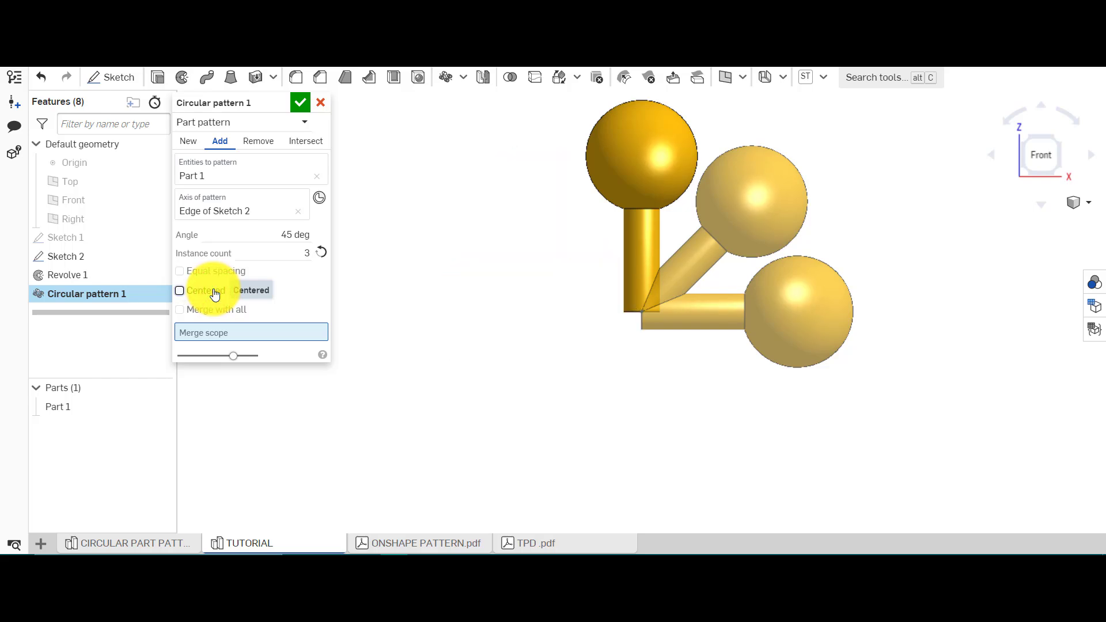
pyautogui.click(215, 294)
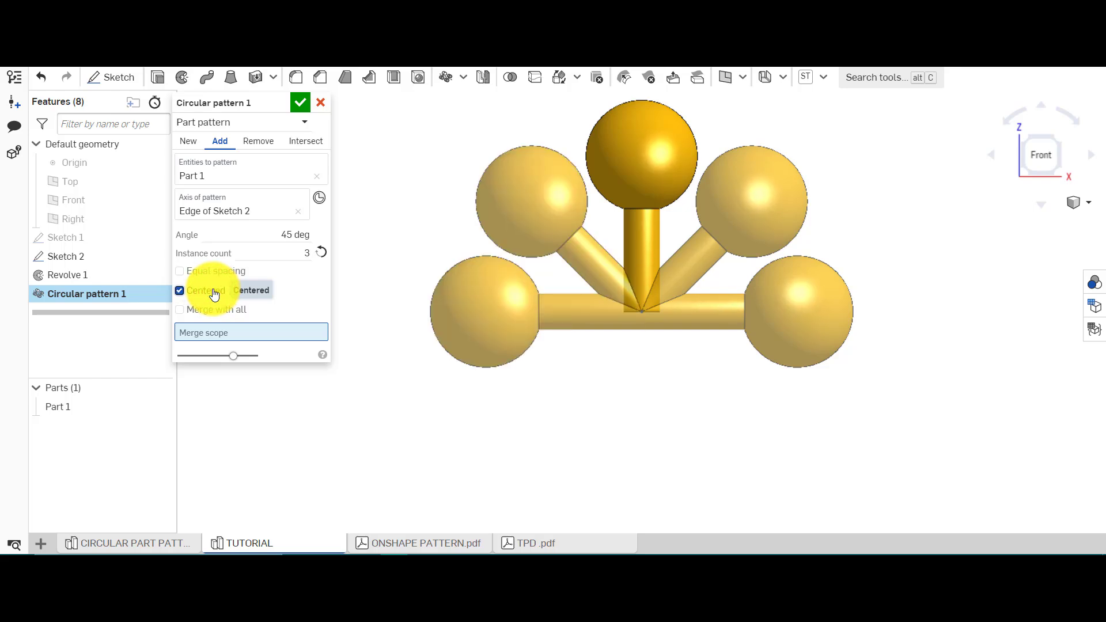
pyautogui.click(214, 291)
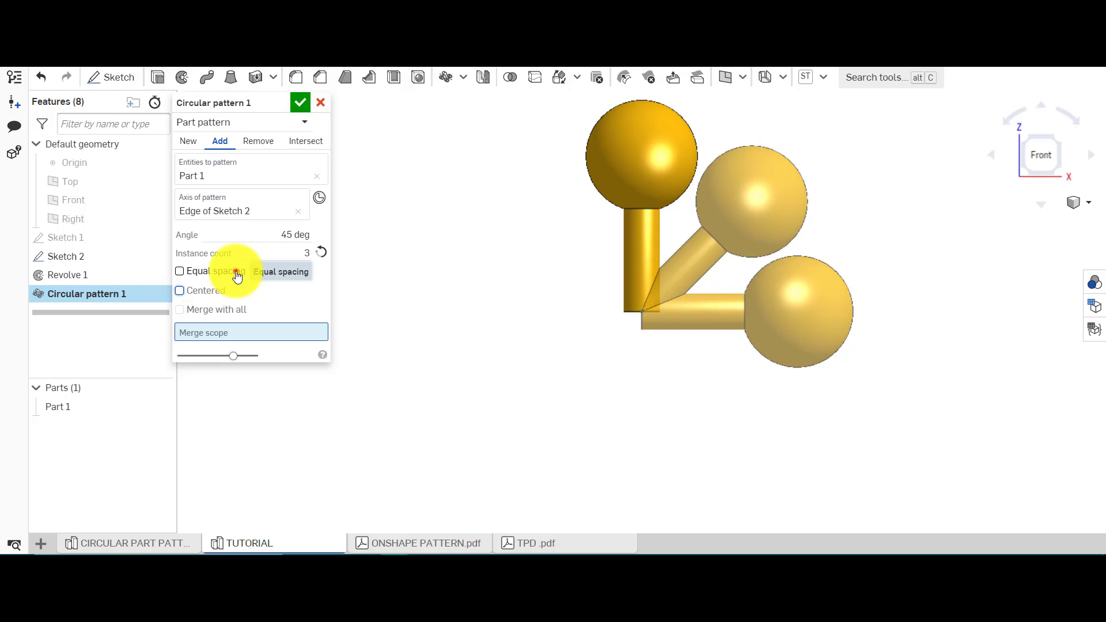
# Step: Turn Equal spacing on, off and on again, and set the angle to 360 degrees
pyautogui.click(237, 277)
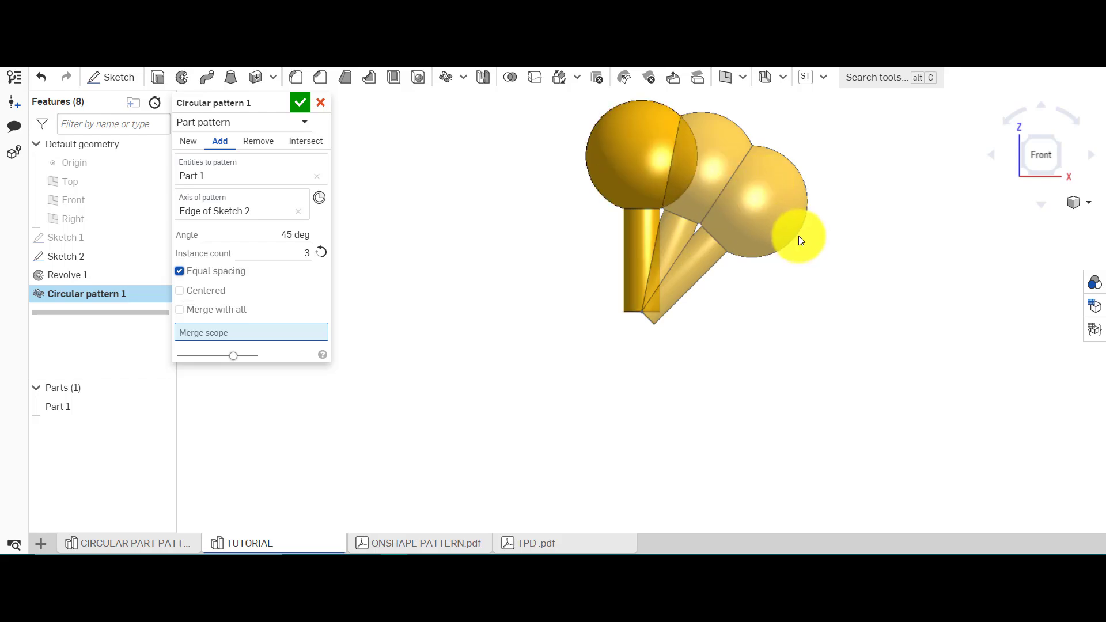
pyautogui.click(234, 277)
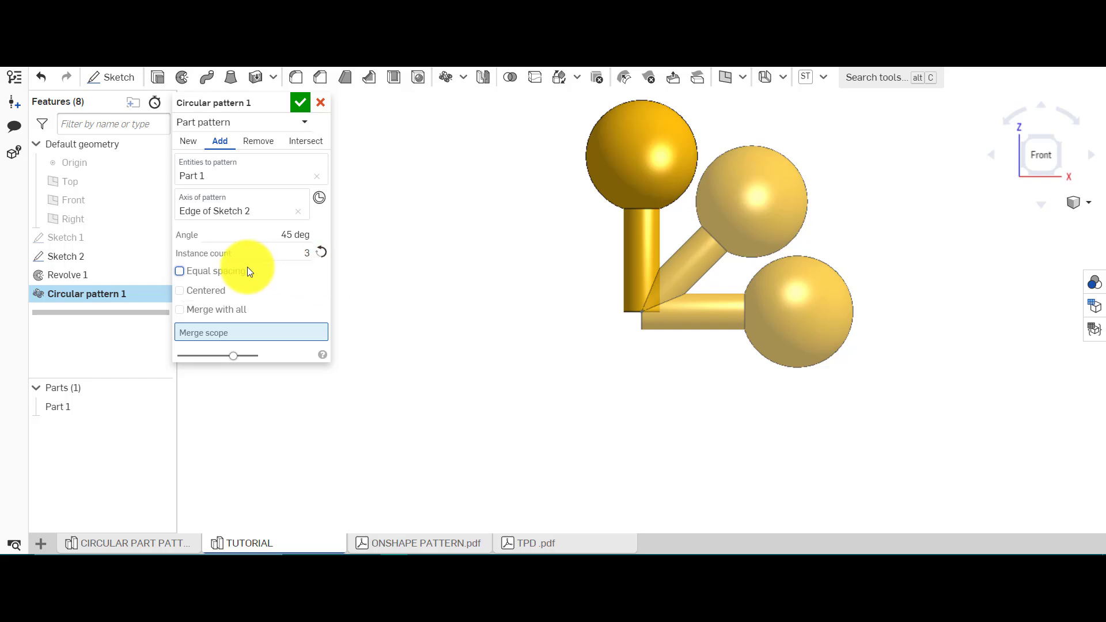
pyautogui.click(230, 271)
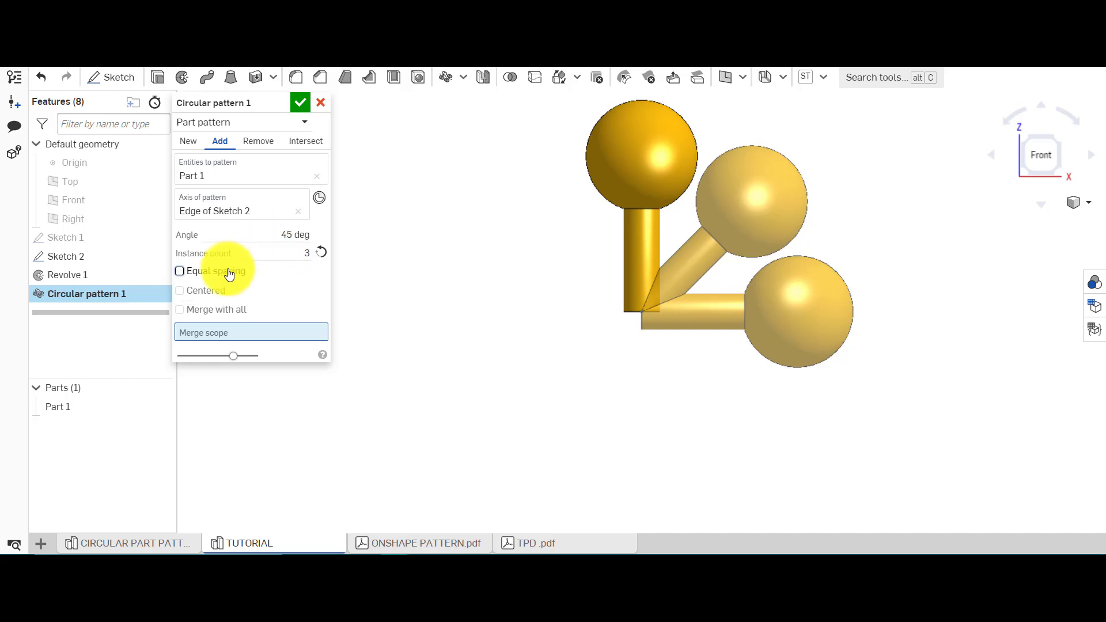
pyautogui.click(277, 235)
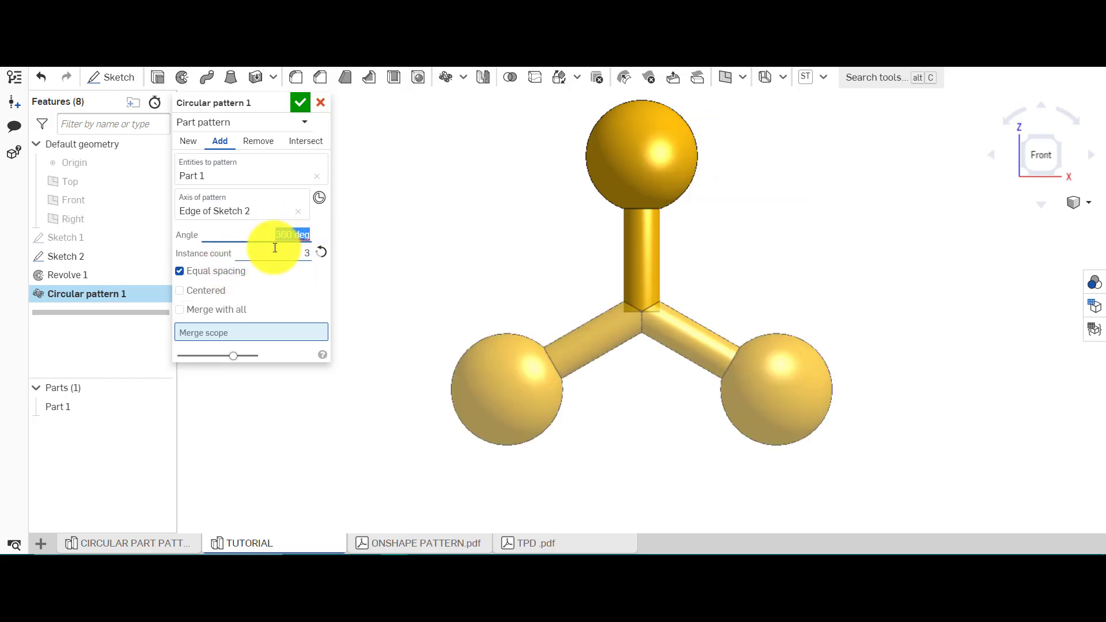
# Step: Set the instance count to 5 and accept the circular pattern
pyautogui.click(285, 248)
pyautogui.write('5')
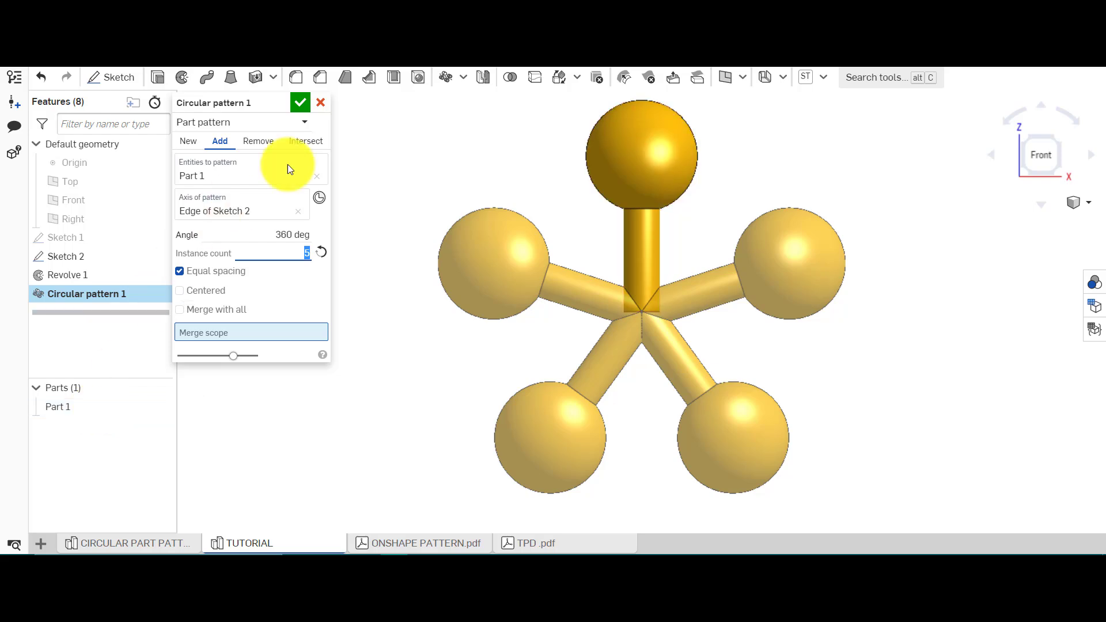
pyautogui.click(300, 102)
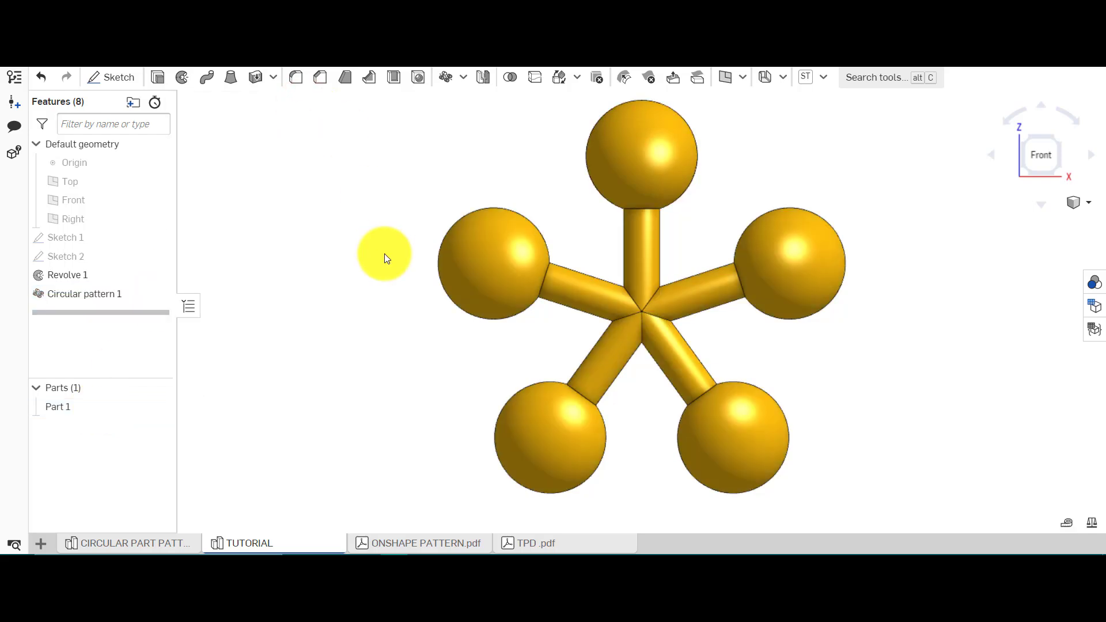
# Step: Orbit the model and reopen Circular pattern 1 for editing
pyautogui.moveTo(341, 257); pyautogui.dragTo(356, 278, button='right')
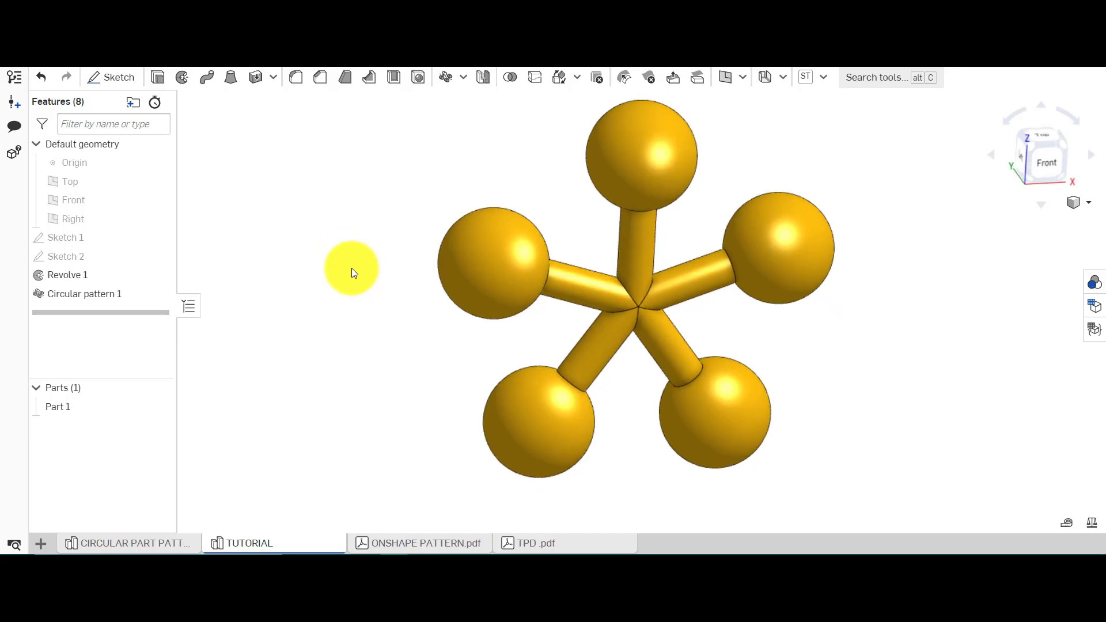
pyautogui.rightClick(115, 292)
pyautogui.click(184, 320)
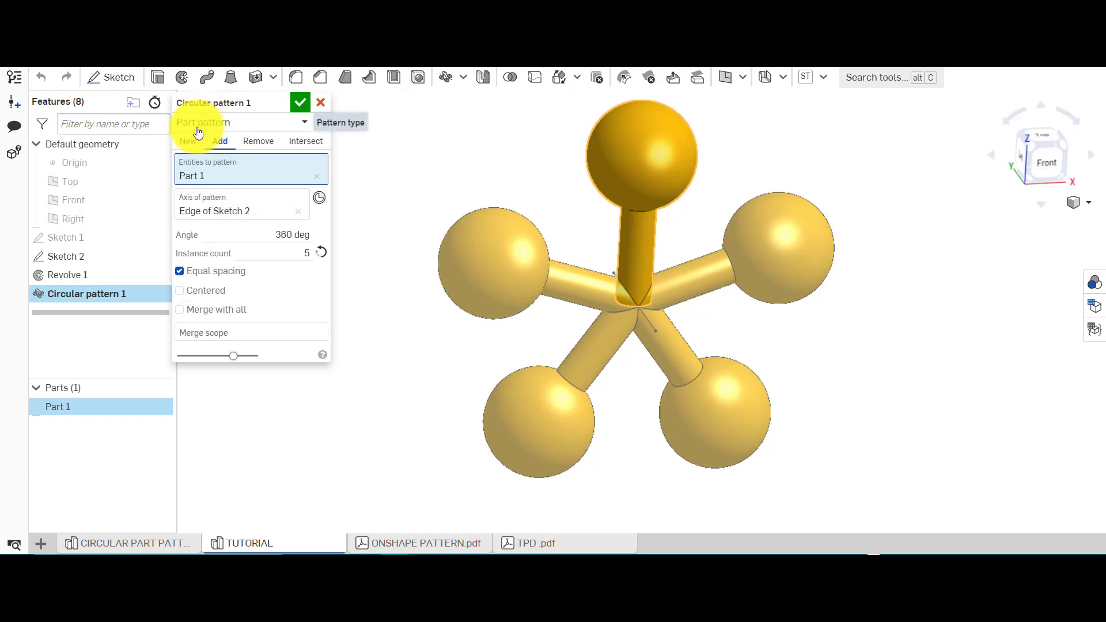
# Step: Make Circular pattern 1 a feature pattern of Revolve 1, 5 copies about Sketch 2's edge
pyautogui.click(256, 122)
pyautogui.click(247, 166)
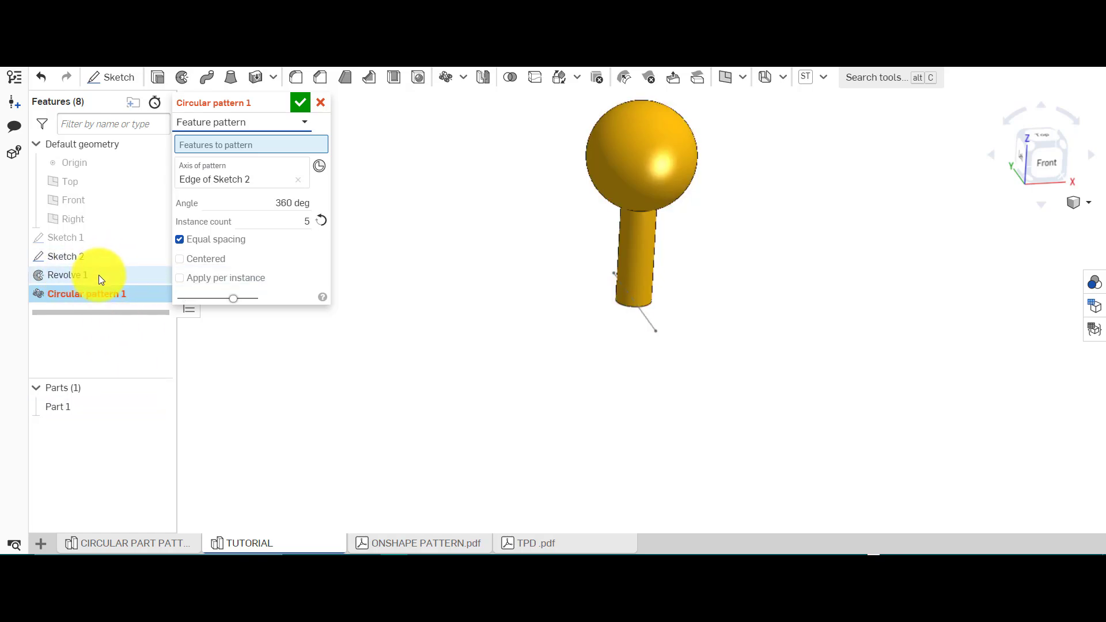
pyautogui.click(76, 272)
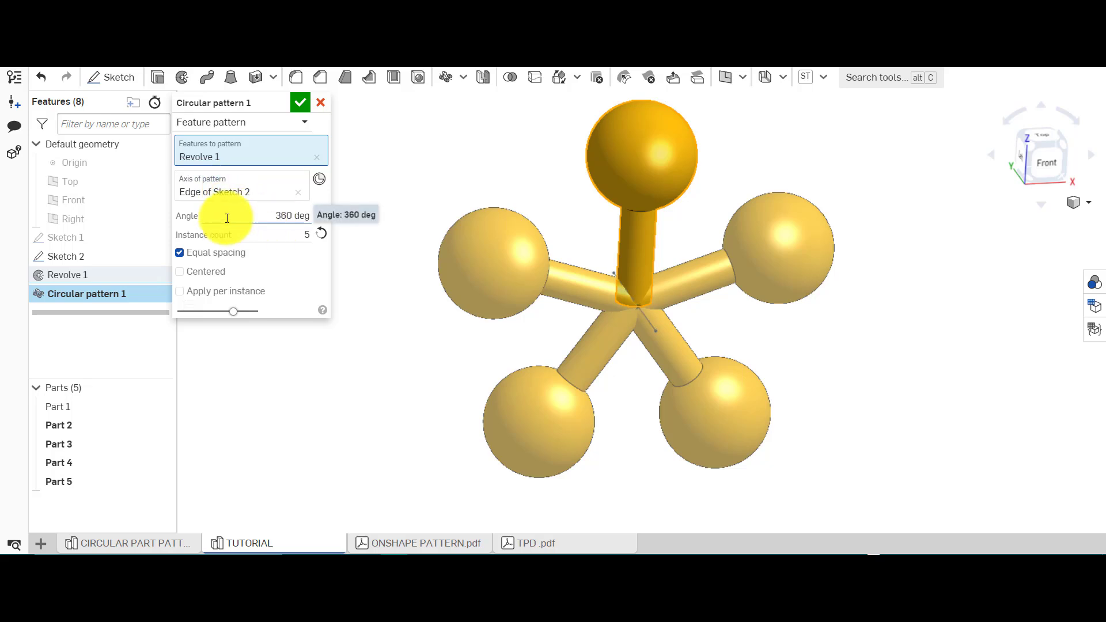
pyautogui.click(229, 190)
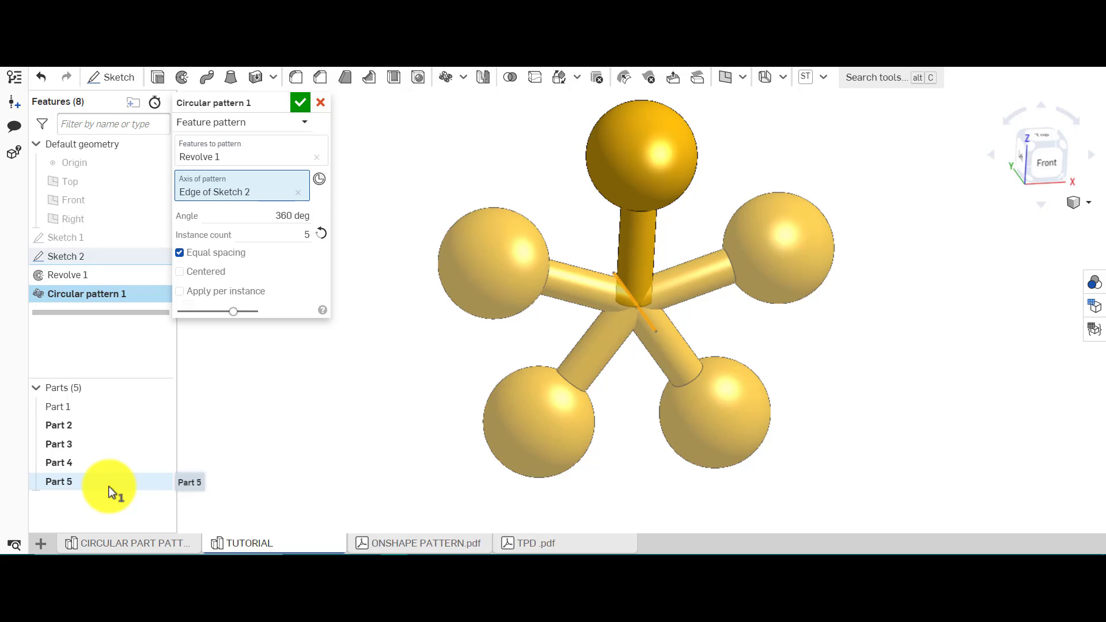
pyautogui.click(301, 104)
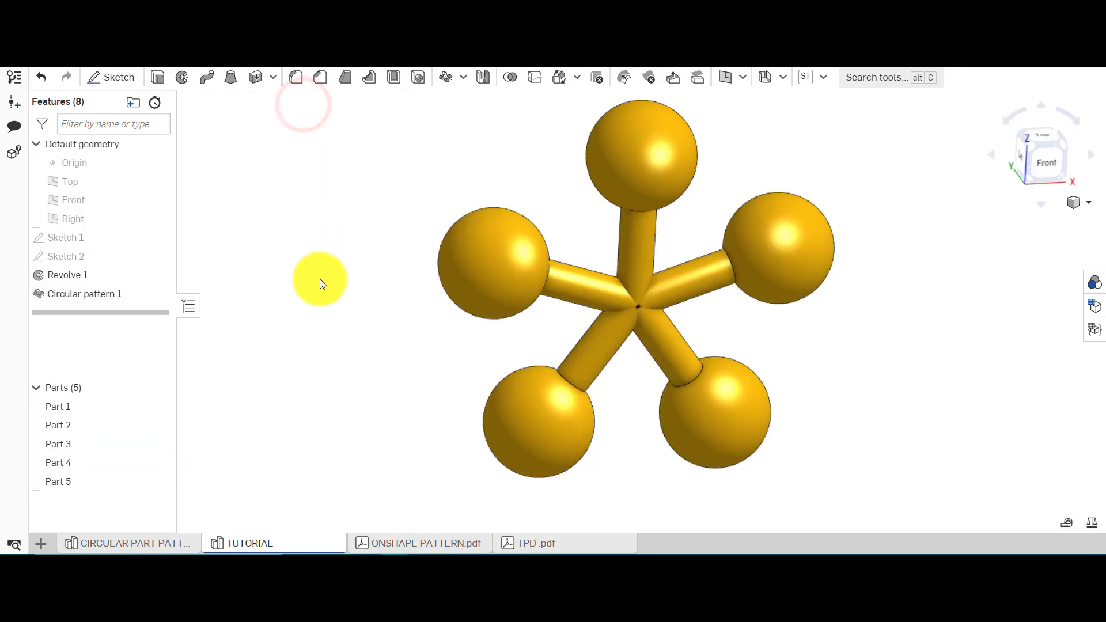
# Step: Unite the five sphere-and-rod parts with a Boolean union
pyautogui.click(510, 85)
pyautogui.click(518, 246)
pyautogui.click(617, 167)
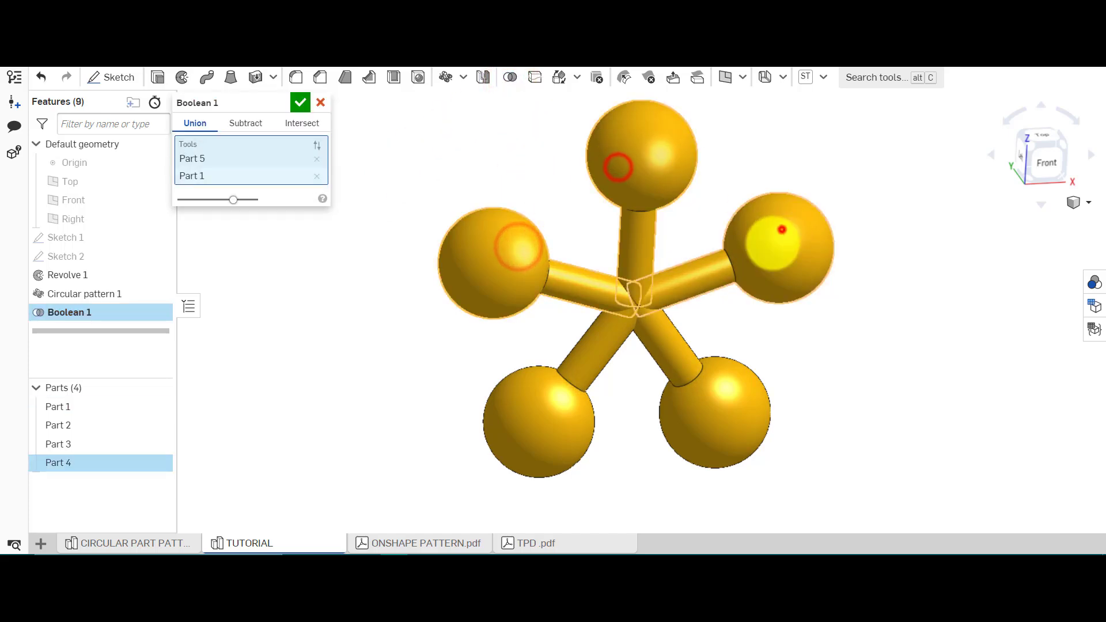
pyautogui.click(782, 229)
pyautogui.click(721, 400)
pyautogui.click(509, 422)
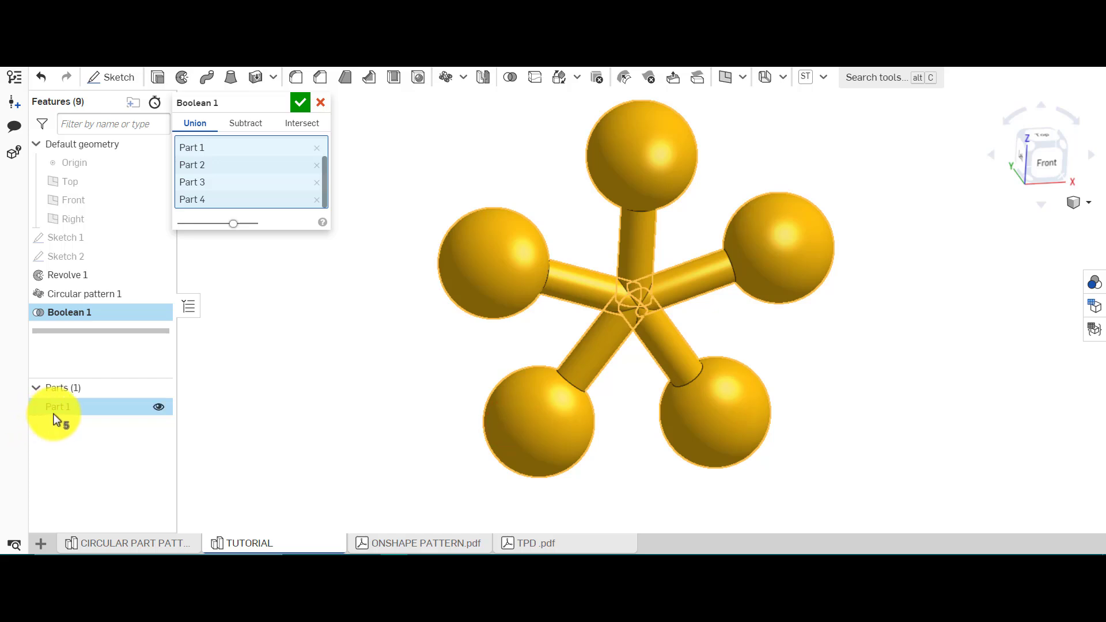
pyautogui.click(300, 102)
# Step: Check the merged Part 1, then bring up Boolean 1's options
pyautogui.click(122, 412)
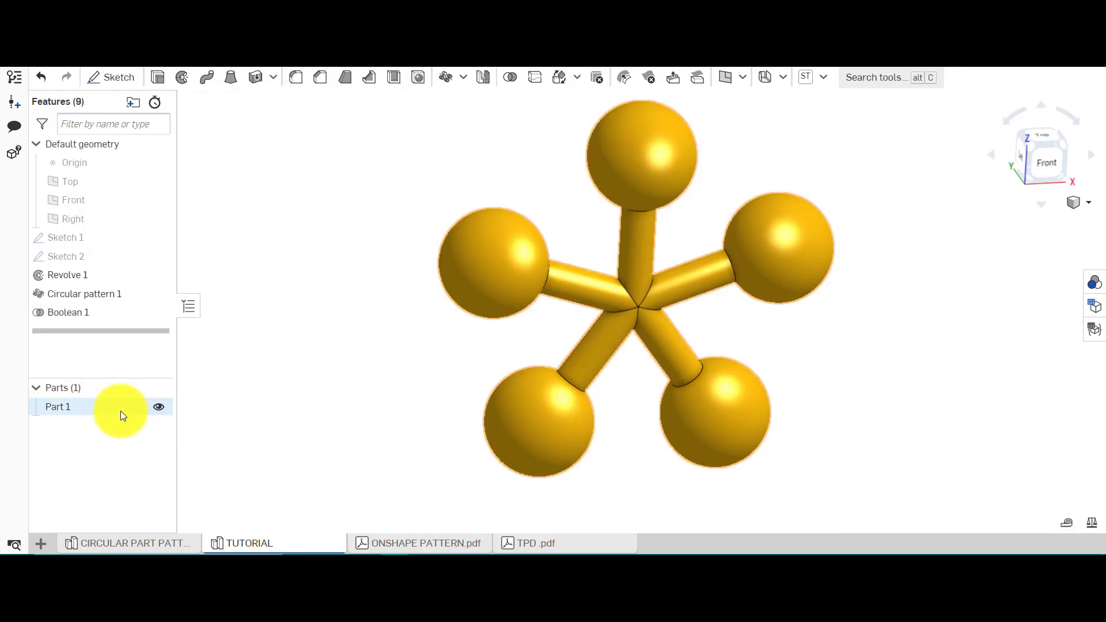
pyautogui.click(311, 285)
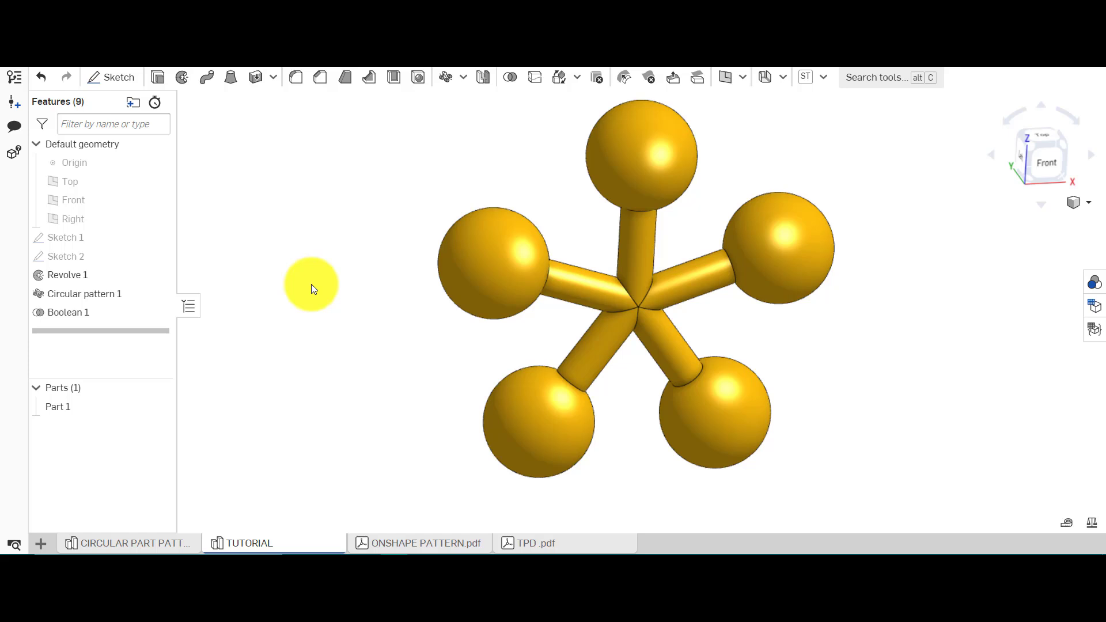
pyautogui.rightClick(105, 310)
# Step: Delete Boolean 1 and change Circular pattern 1 to a Face pattern
pyautogui.click(151, 419)
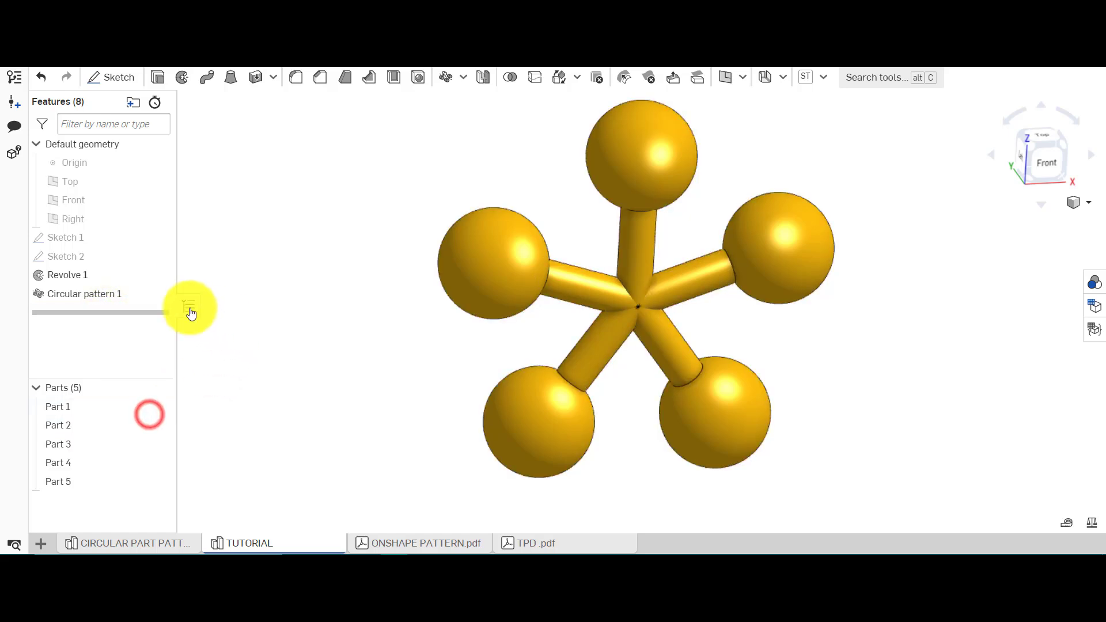
pyautogui.rightClick(135, 294)
pyautogui.click(168, 324)
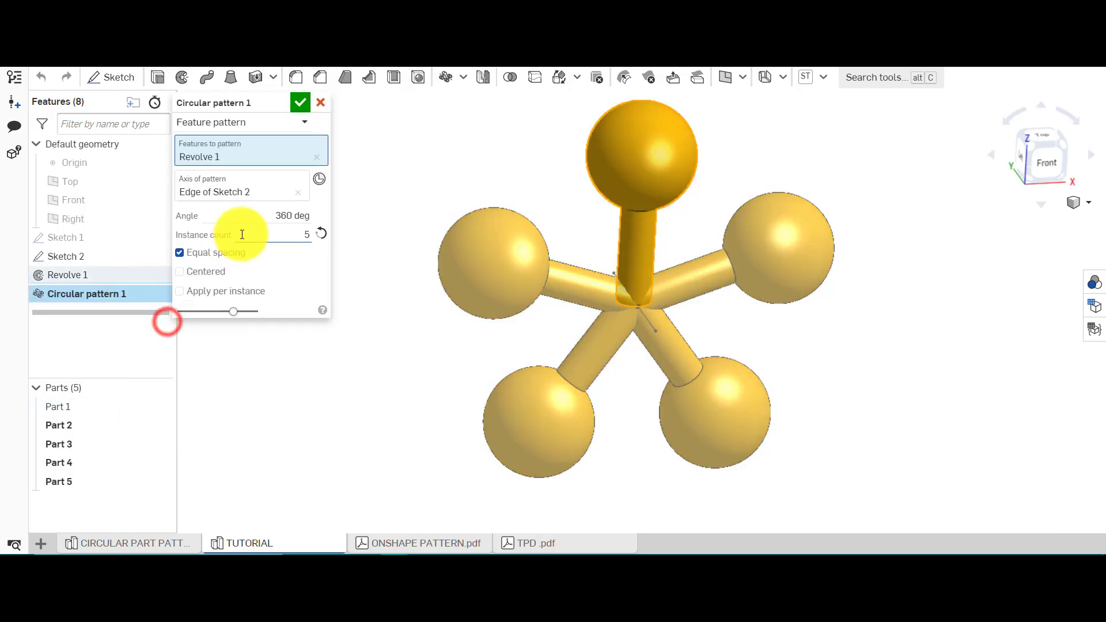
pyautogui.click(298, 126)
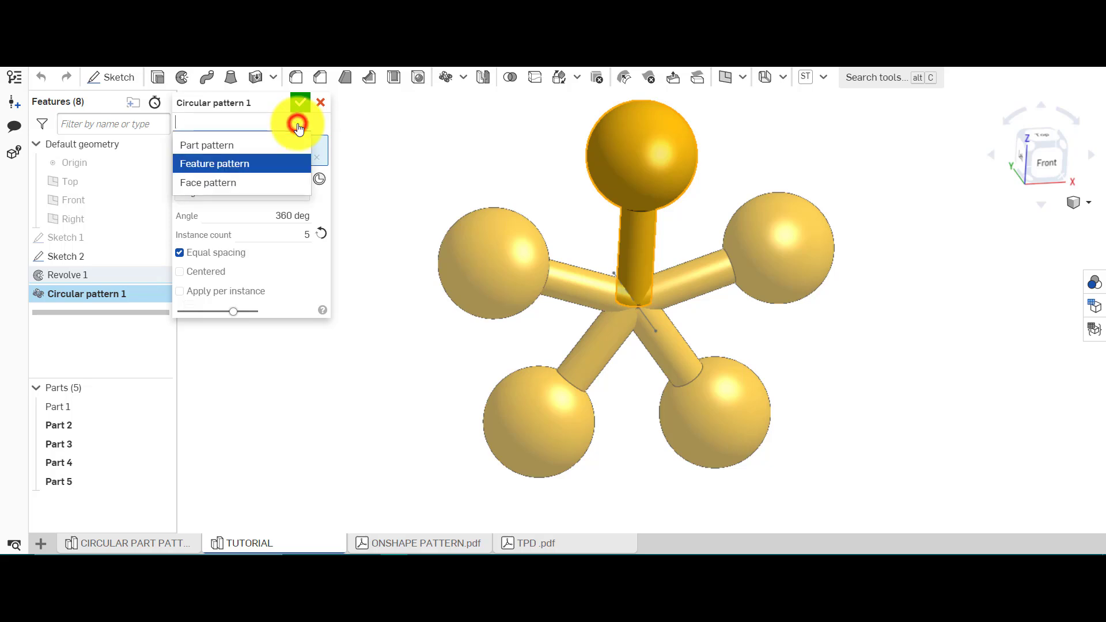
pyautogui.click(257, 183)
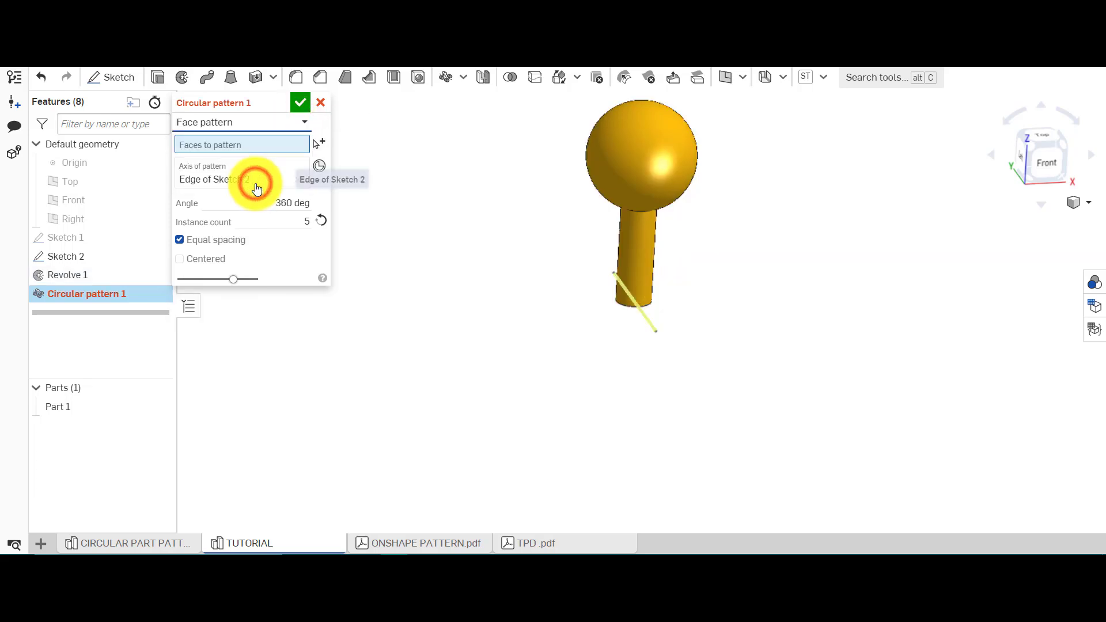
# Step: Add the sphere face and set the axis to Sketch 2's line
pyautogui.click(236, 147)
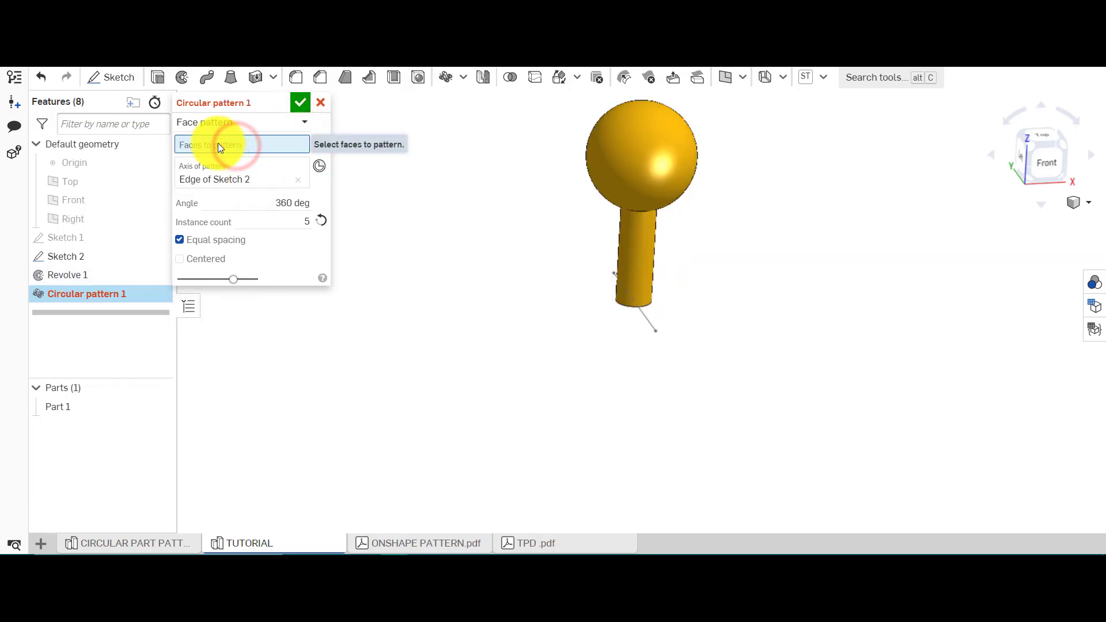
pyautogui.click(619, 171)
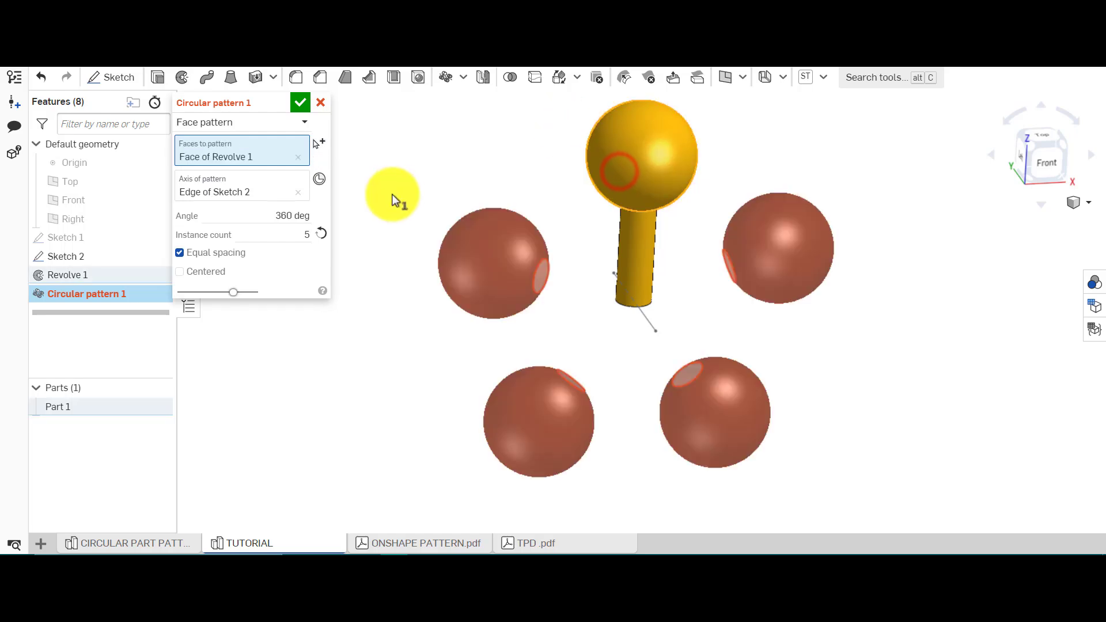
pyautogui.click(258, 198)
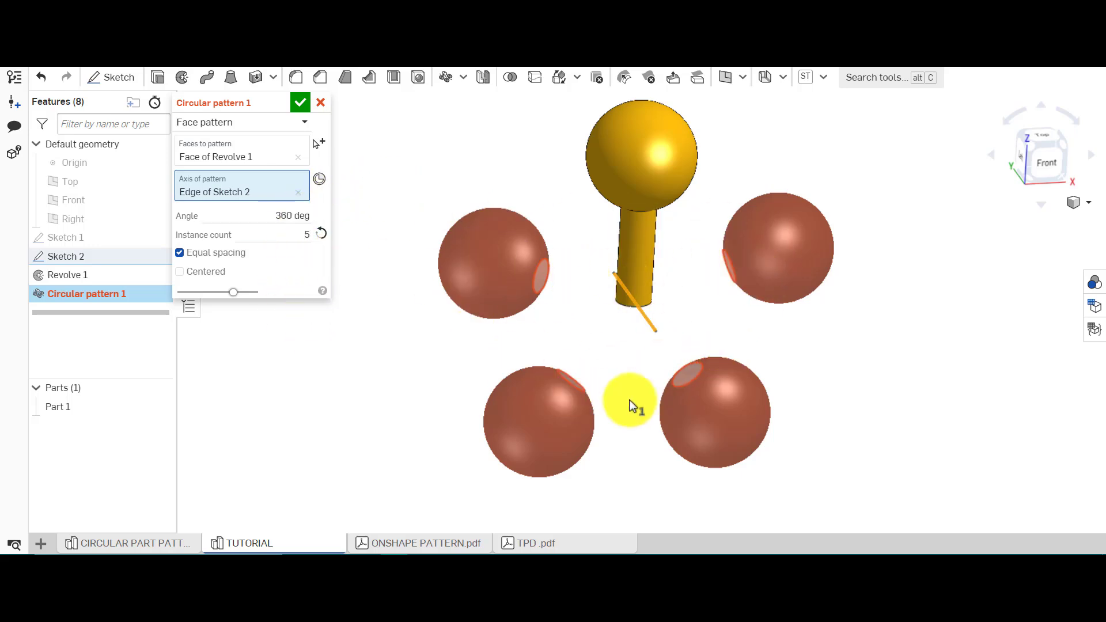
pyautogui.moveTo(596, 320); pyautogui.dragTo(587, 262, button='right')
pyautogui.click(656, 265)
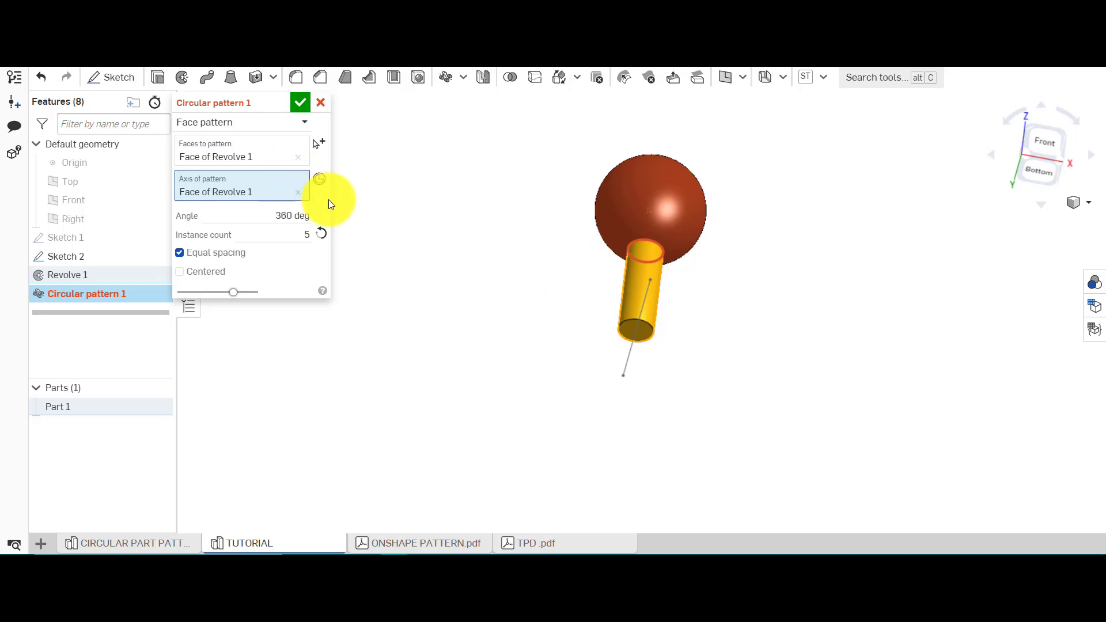
pyautogui.click(298, 192)
pyautogui.click(628, 345)
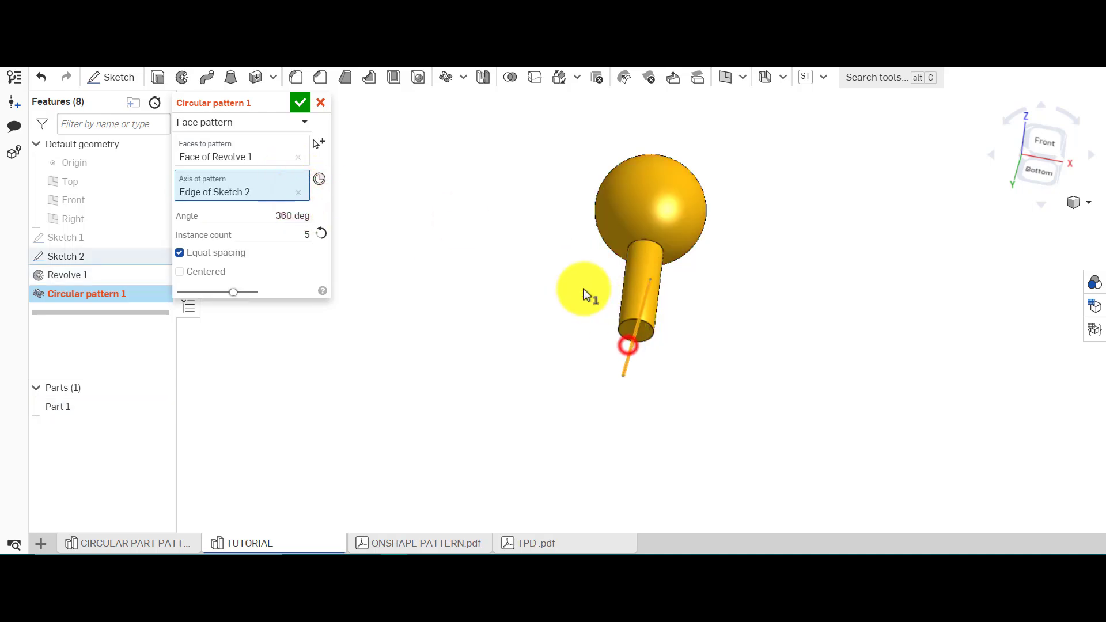
# Step: Add the rod's cylindrical face and end face to the pattern
pyautogui.click(272, 149)
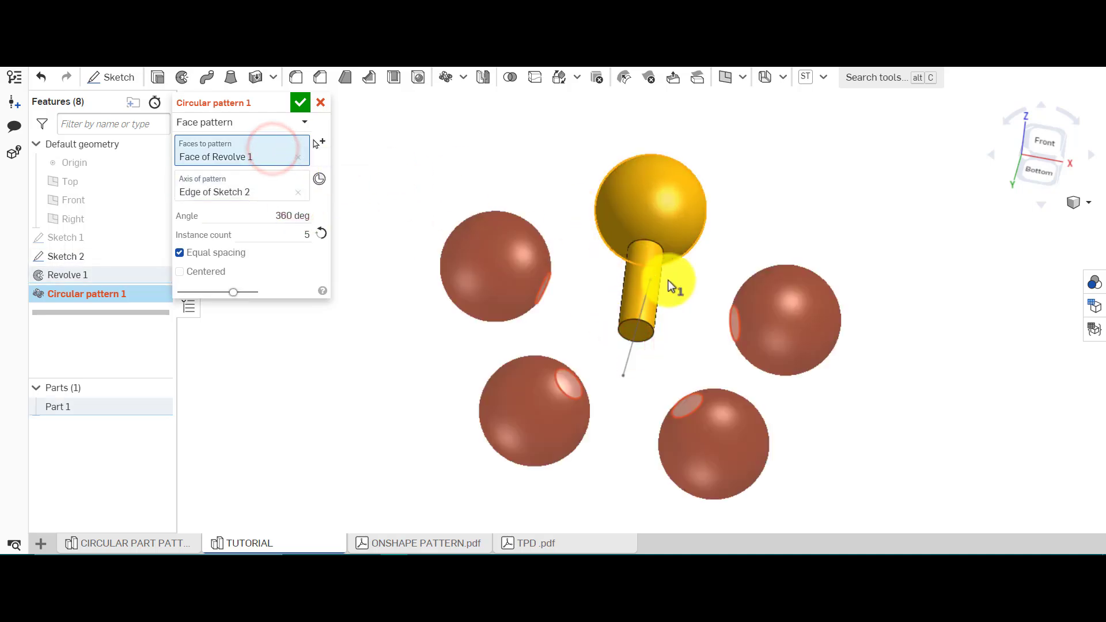
pyautogui.click(650, 293)
pyautogui.moveTo(508, 255); pyautogui.dragTo(671, 347, button='right')
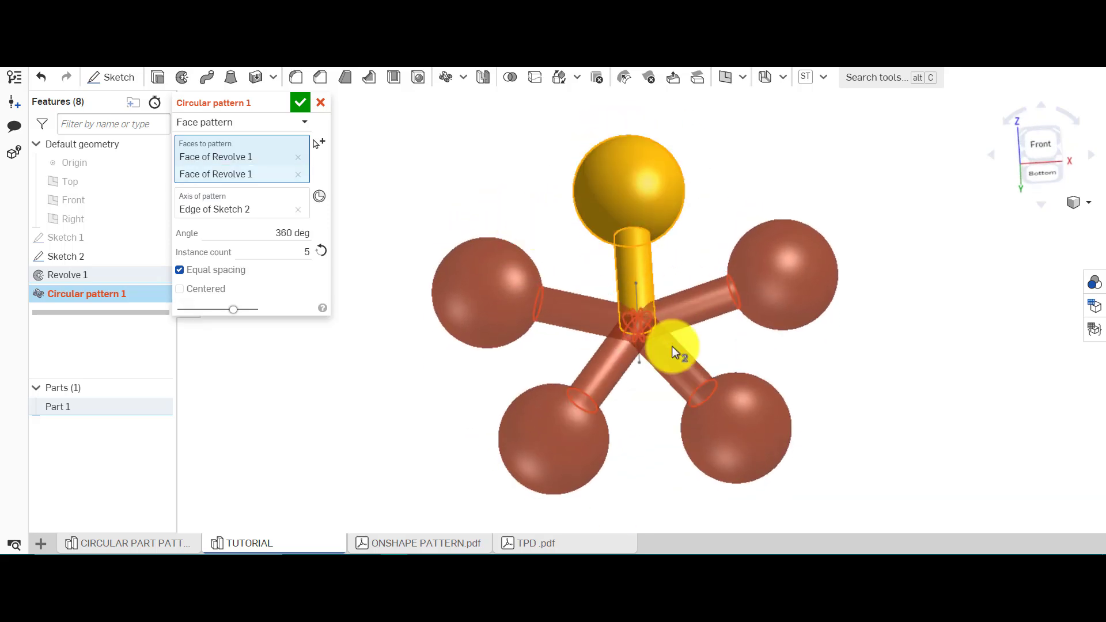
pyautogui.scroll(5, 641, 318)
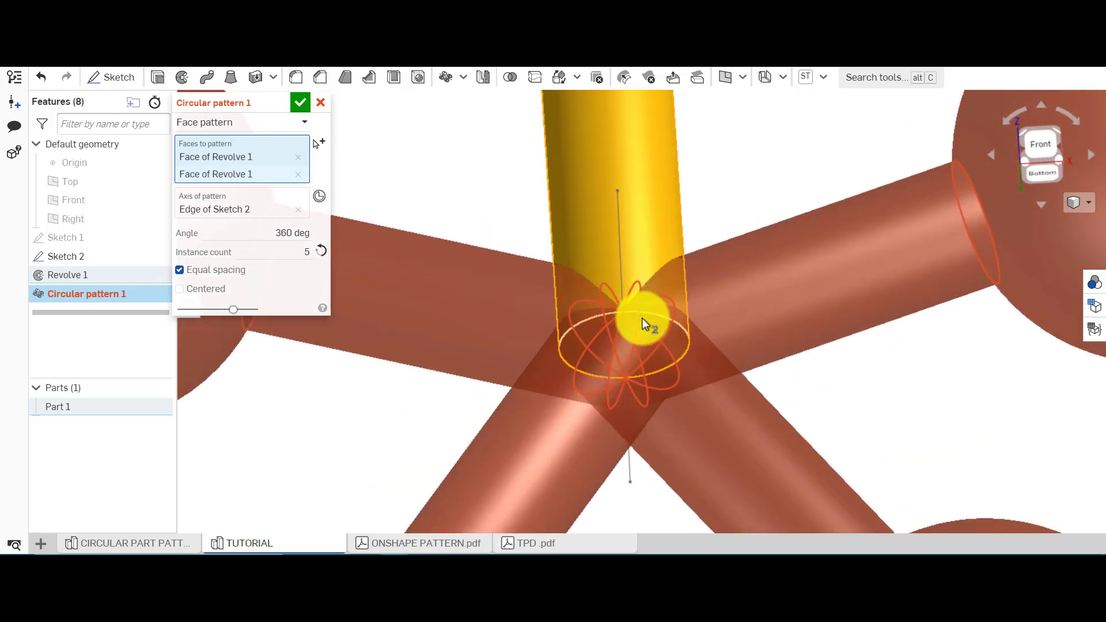
pyautogui.click(672, 345)
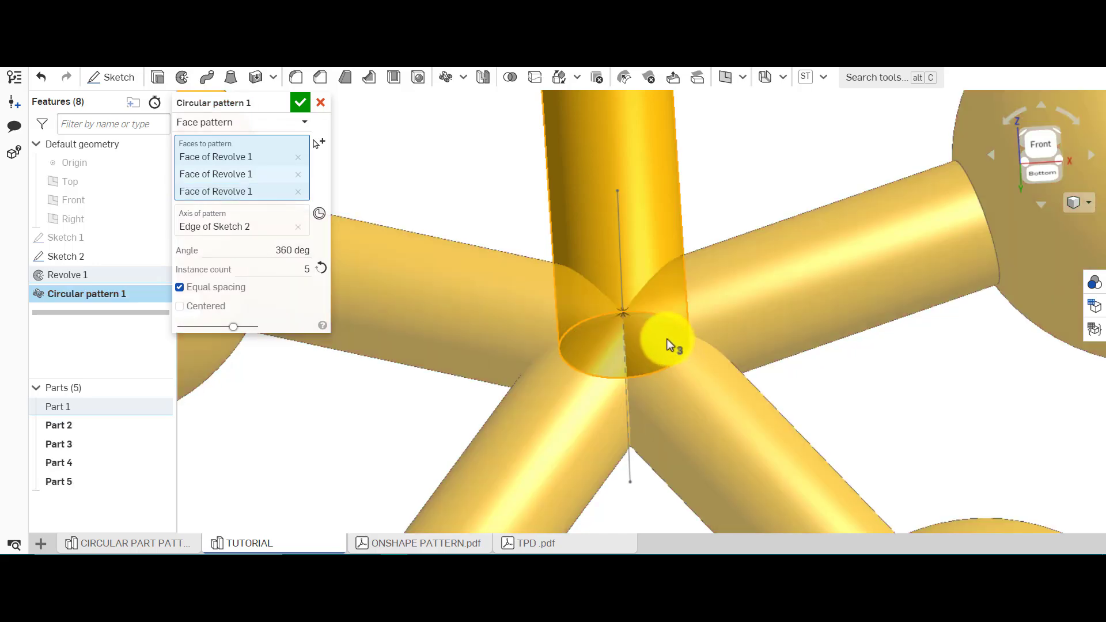
pyautogui.moveTo(676, 344); pyautogui.dragTo(588, 316, button='right')
pyautogui.scroll(-8, 558, 313)
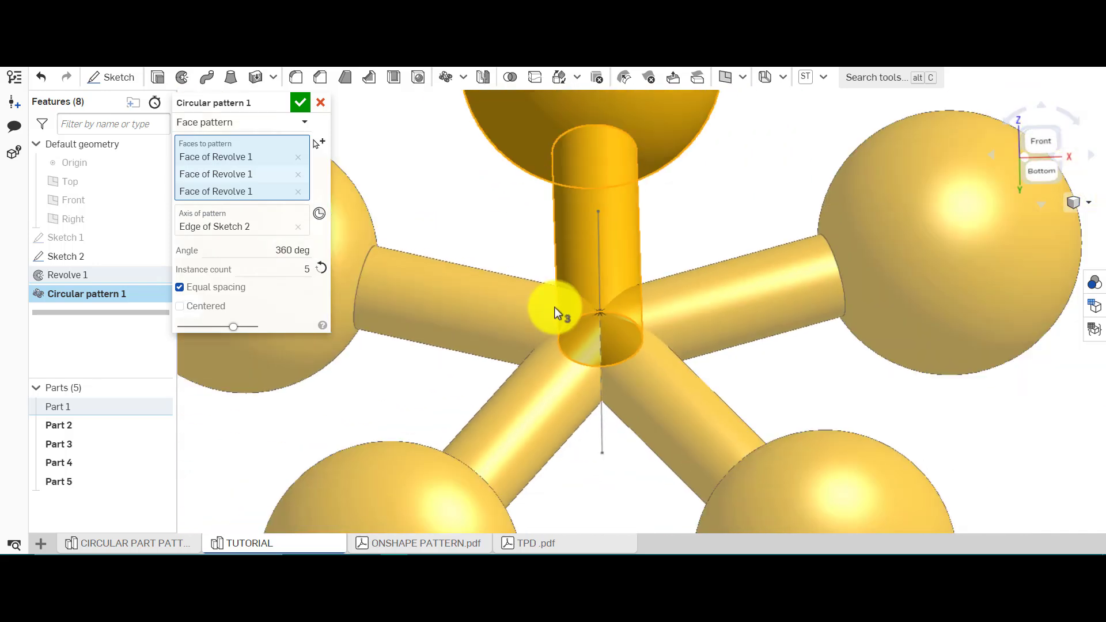
pyautogui.moveTo(661, 203); pyautogui.dragTo(659, 224, button='right')
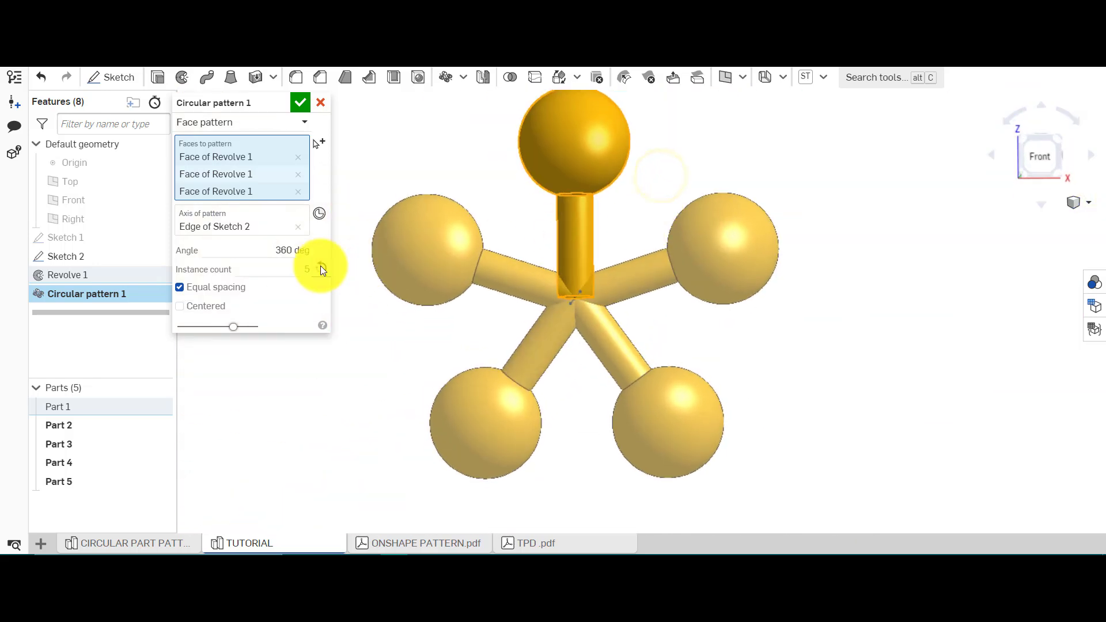
# Step: Set the instance count to 6 and confirm the pattern
pyautogui.click(298, 266)
pyautogui.write('6')
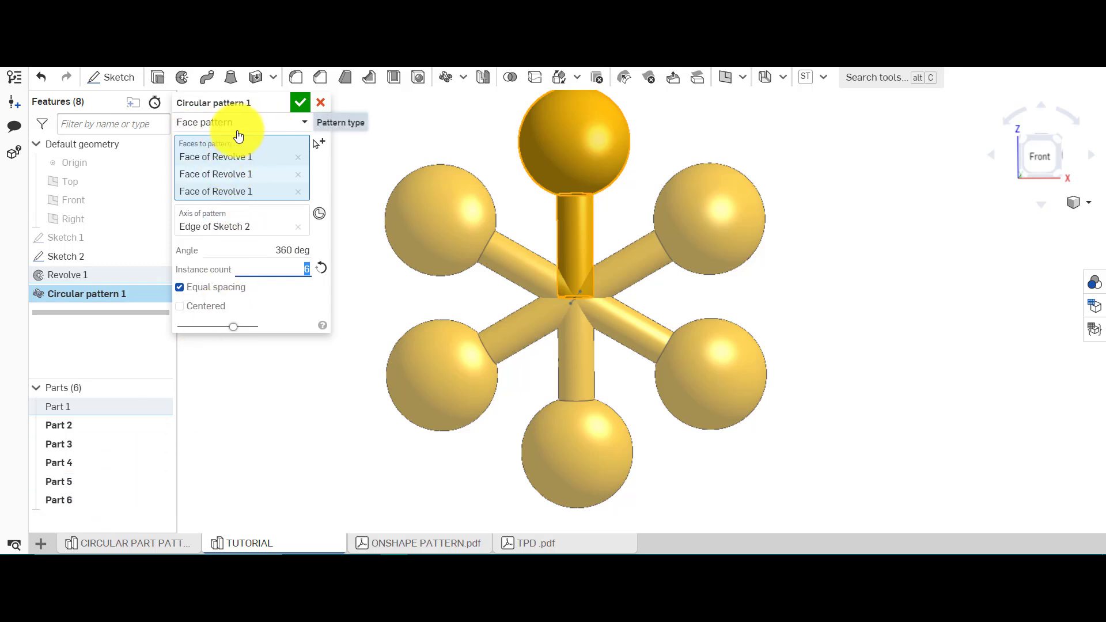
pyautogui.click(300, 103)
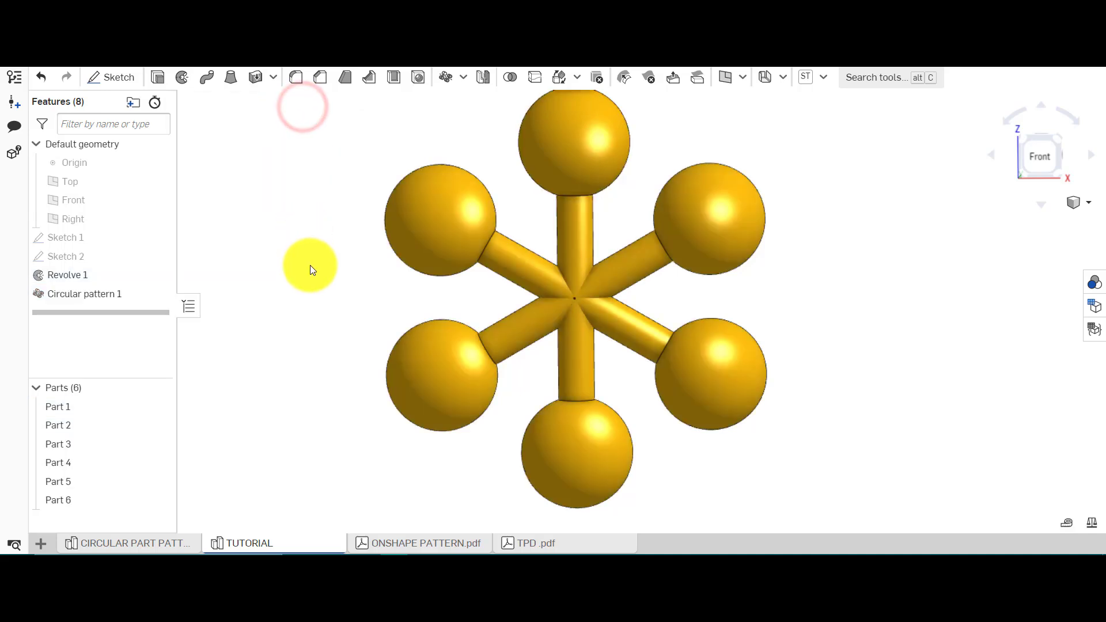
# Step: Boolean-union all six patterned sphere parts into a single Part 1
pyautogui.click(512, 79)
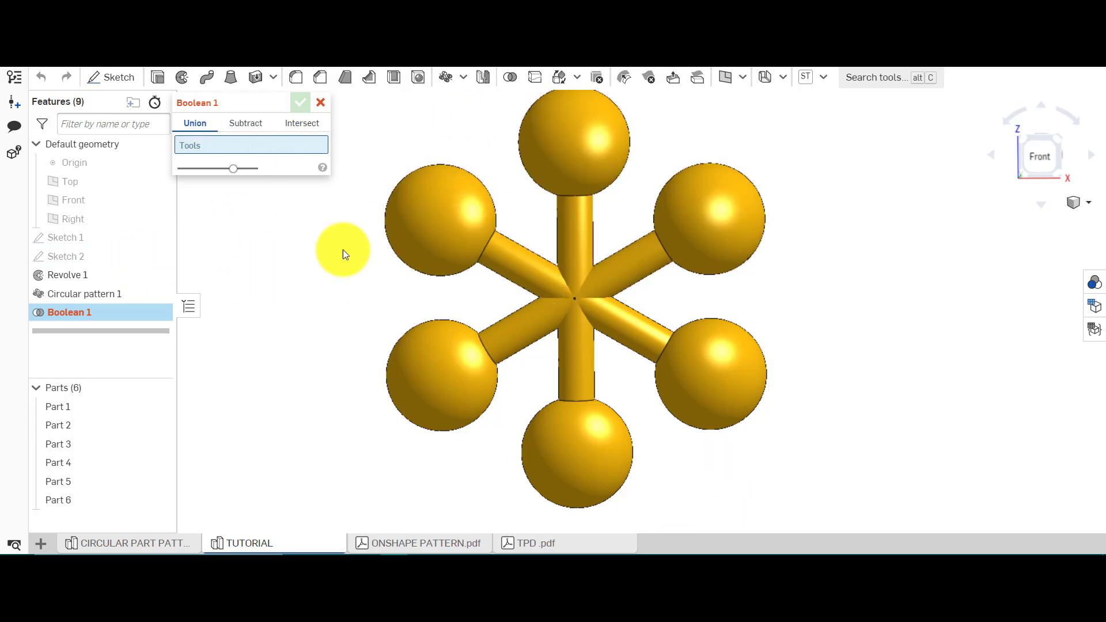
pyautogui.click(413, 239)
pyautogui.click(572, 150)
pyautogui.click(733, 220)
pyautogui.click(719, 395)
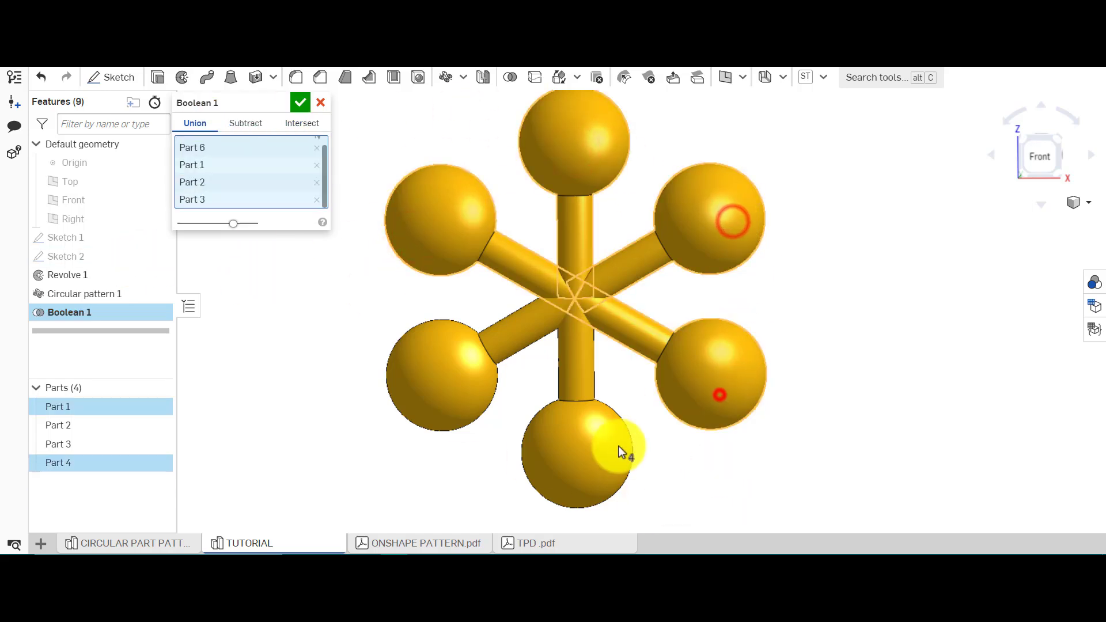
pyautogui.click(592, 449)
pyautogui.click(444, 397)
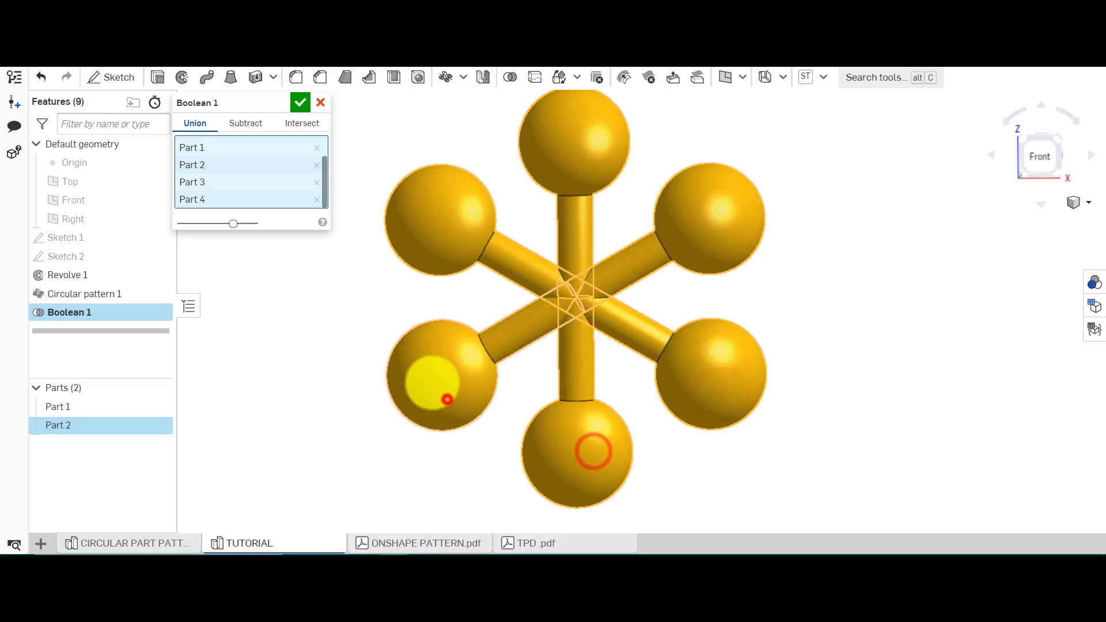
pyautogui.click(300, 103)
pyautogui.moveTo(262, 379)
pyautogui.mouseDown(button='right')
pyautogui.moveTo(266, 238)
pyautogui.moveTo(265, 389)
pyautogui.mouseUp(button='right')
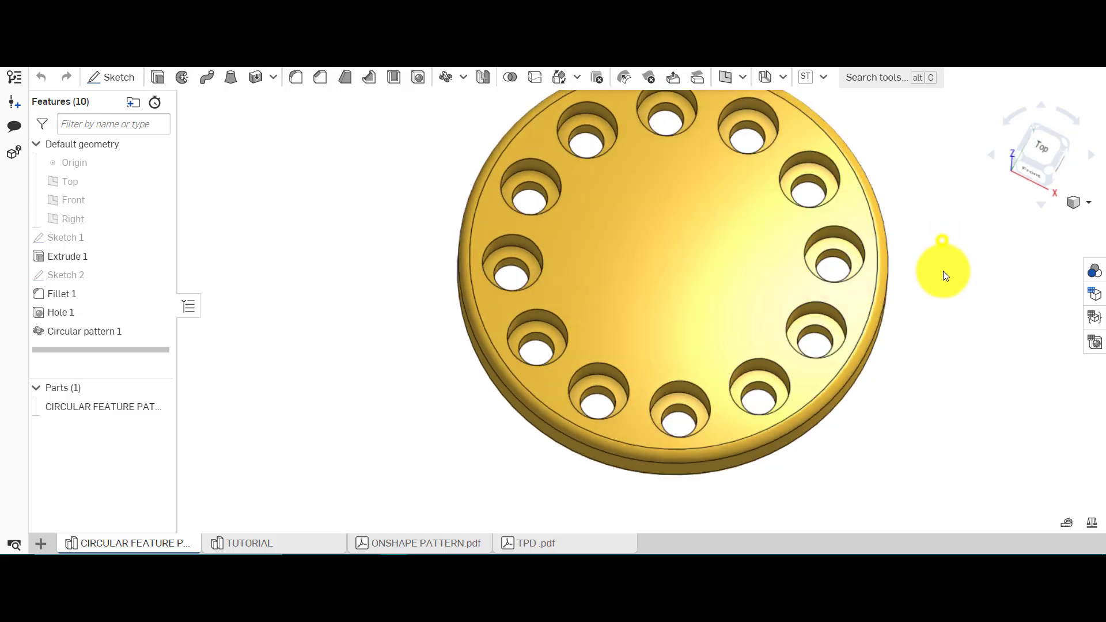
pyautogui.moveTo(942, 275); pyautogui.dragTo(955, 241, button='right')
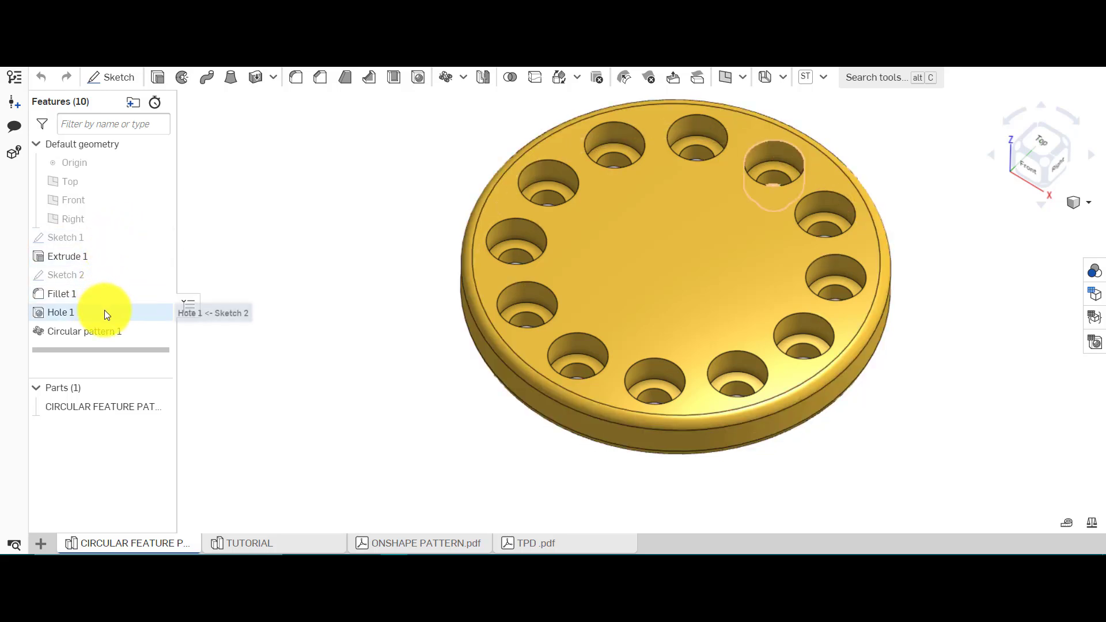
pyautogui.rightClick(73, 315)
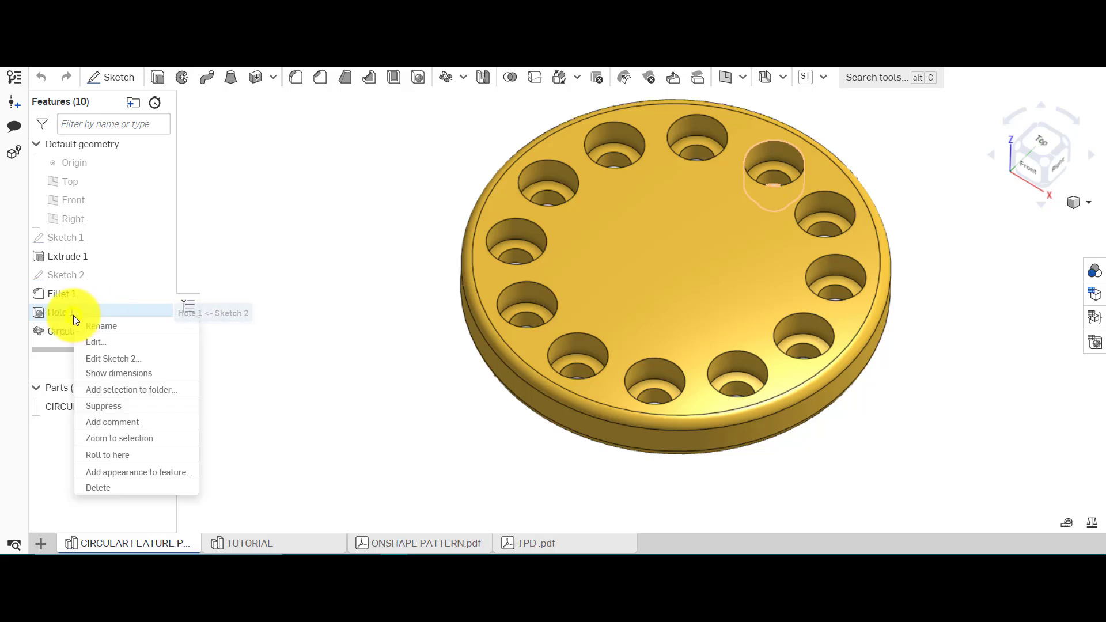
pyautogui.click(119, 343)
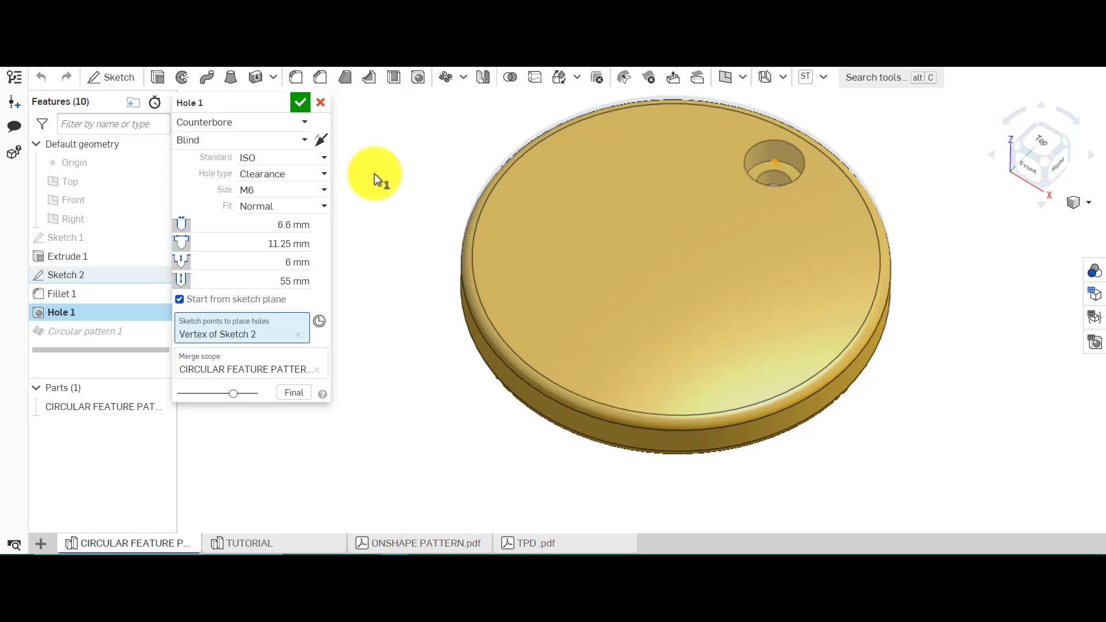
pyautogui.click(298, 104)
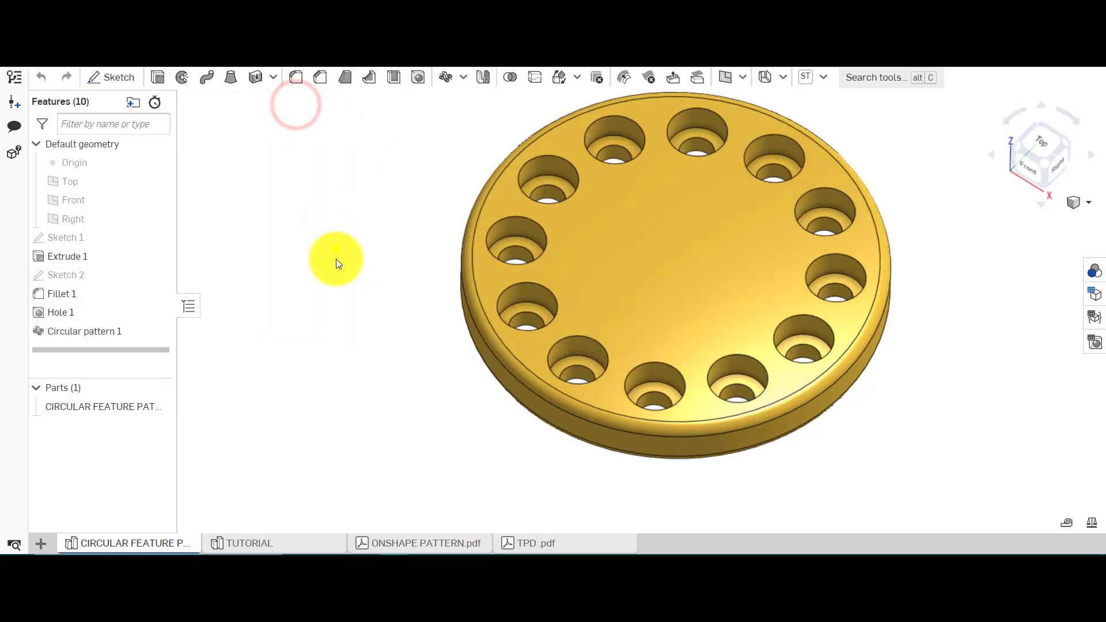
pyautogui.moveTo(336, 248)
pyautogui.mouseDown(button='right')
pyautogui.moveTo(339, 396)
pyautogui.moveTo(336, 261)
pyautogui.mouseUp(button='right')
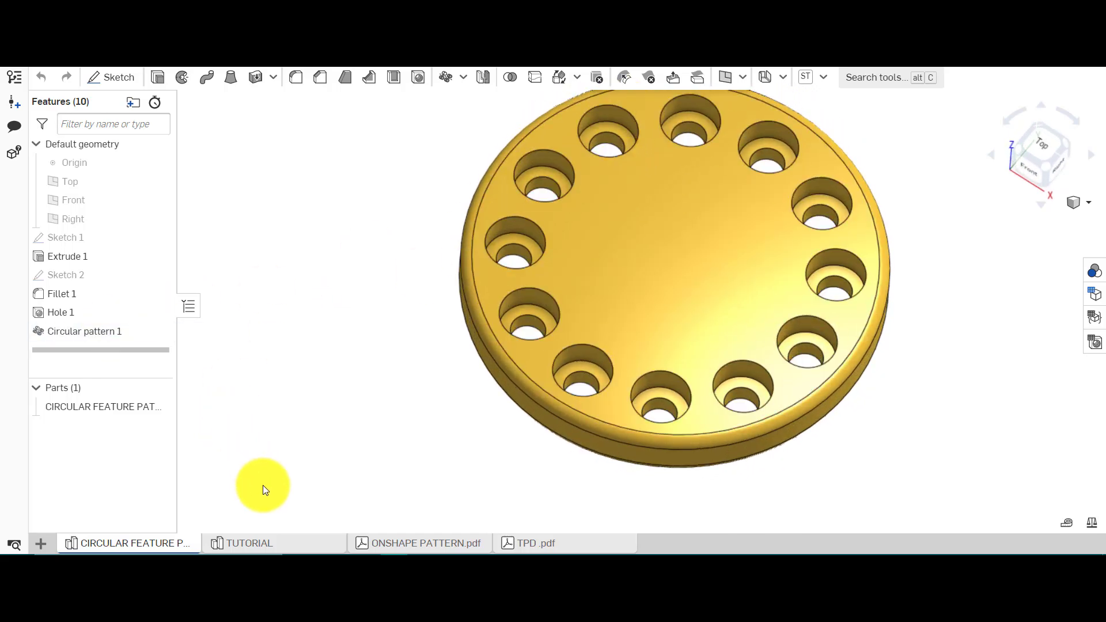
pyautogui.moveTo(273, 548)
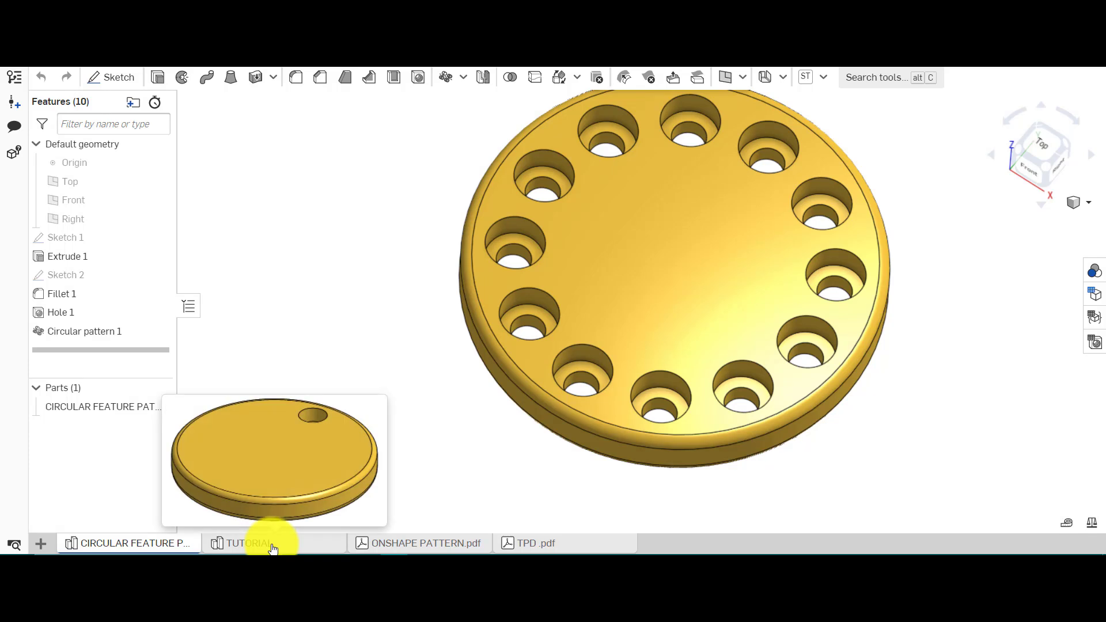
# Step: Switch to the TUTORIAL document and orient the coin toward a top view
pyautogui.click(273, 546)
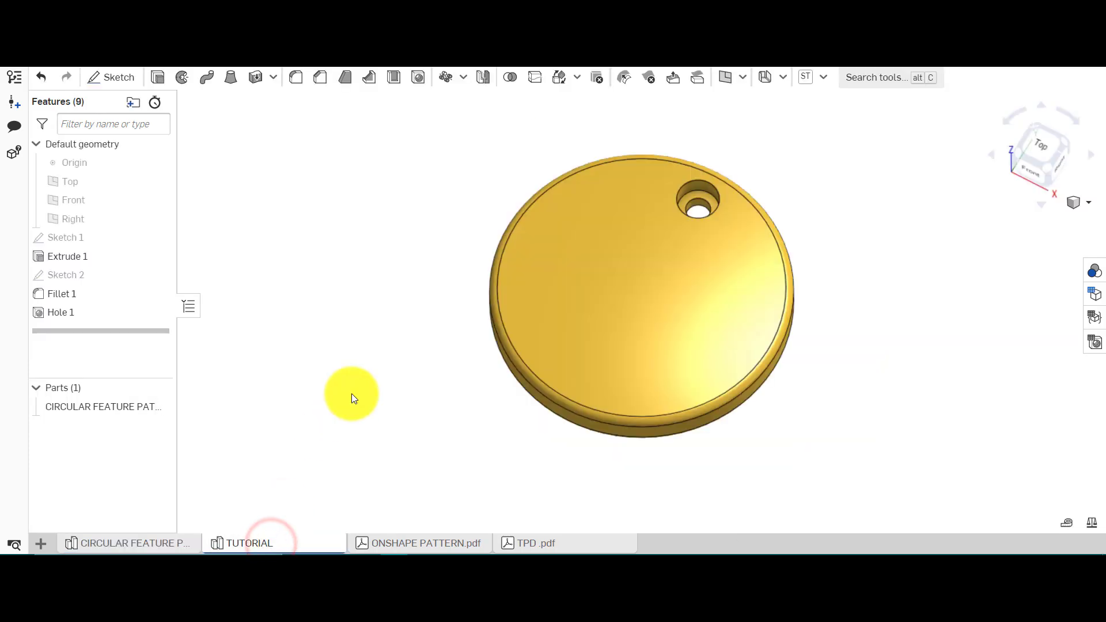
pyautogui.moveTo(338, 389)
pyautogui.mouseDown(button='right')
pyautogui.moveTo(337, 348)
pyautogui.moveTo(344, 425)
pyautogui.moveTo(348, 378)
pyautogui.mouseUp(button='right')
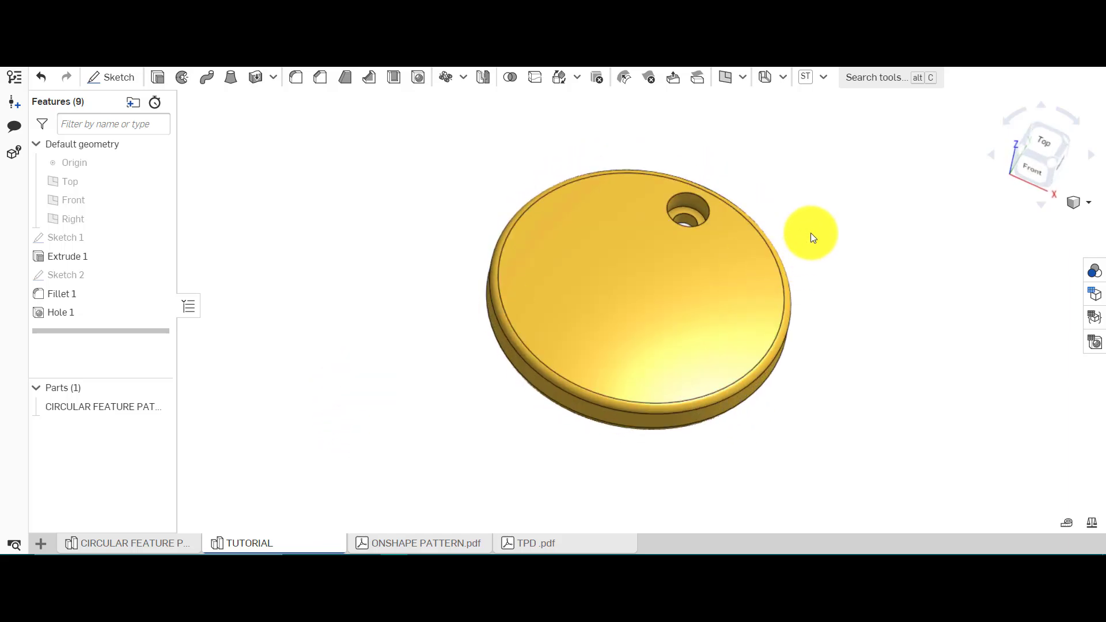
pyautogui.scroll(3, 810, 229)
pyautogui.scroll(-2, 813, 230)
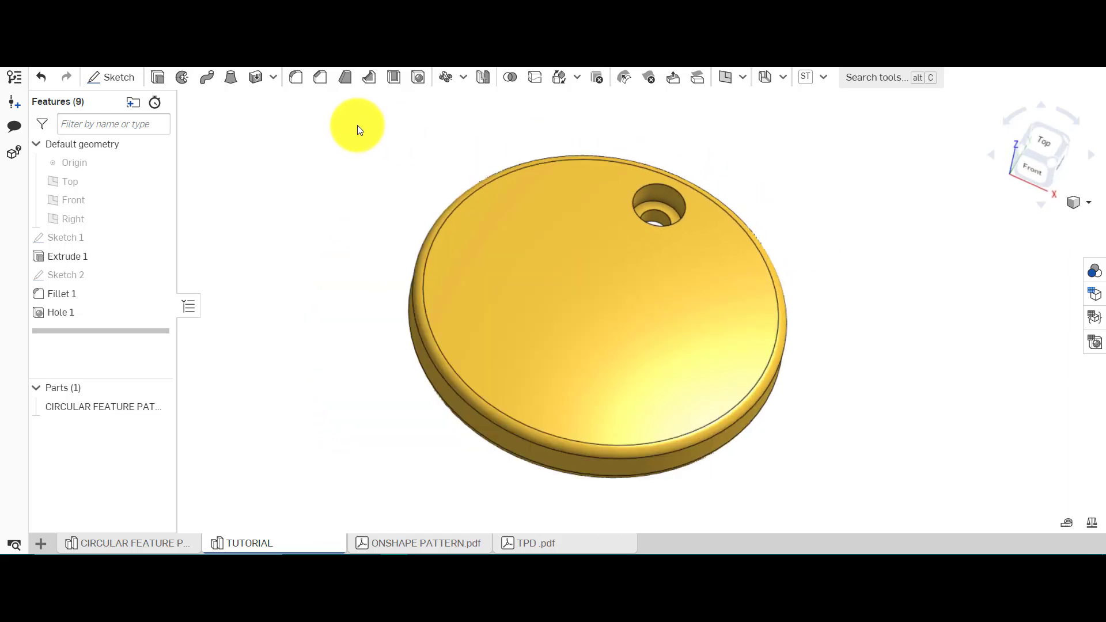
# Step: Set up a circular feature pattern of Hole 1 about the disc's side face
pyautogui.click(464, 79)
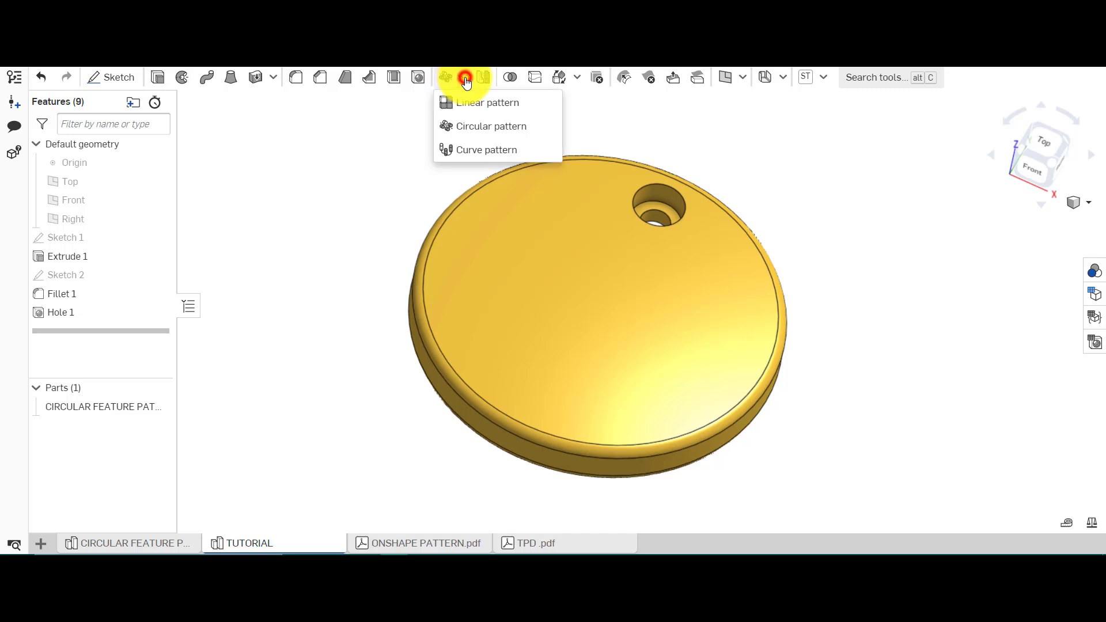
pyautogui.click(477, 127)
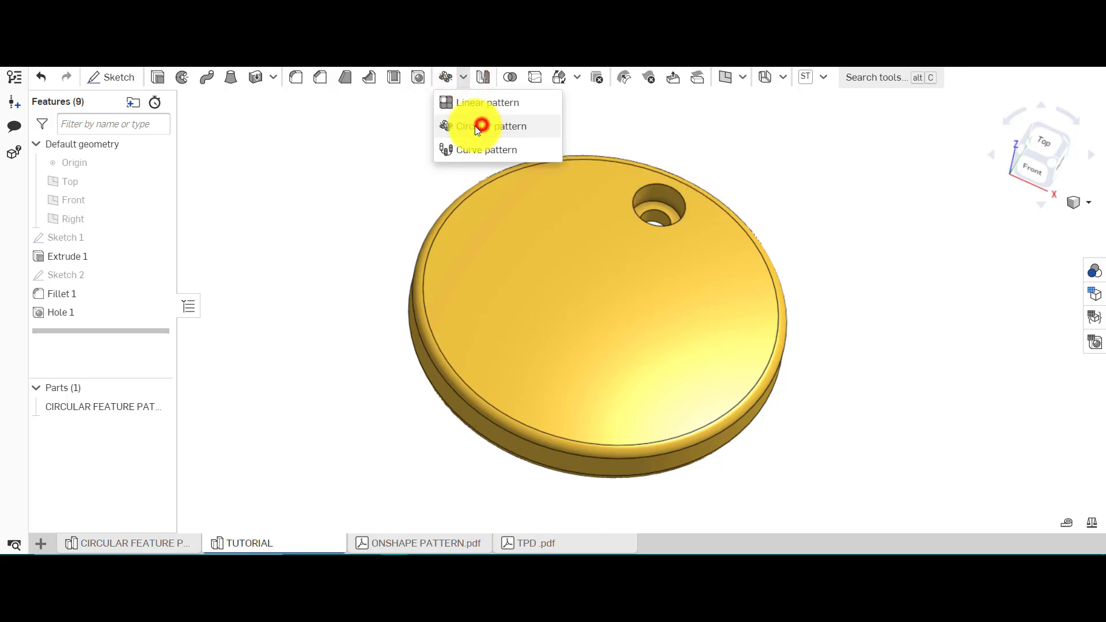
pyautogui.click(225, 122)
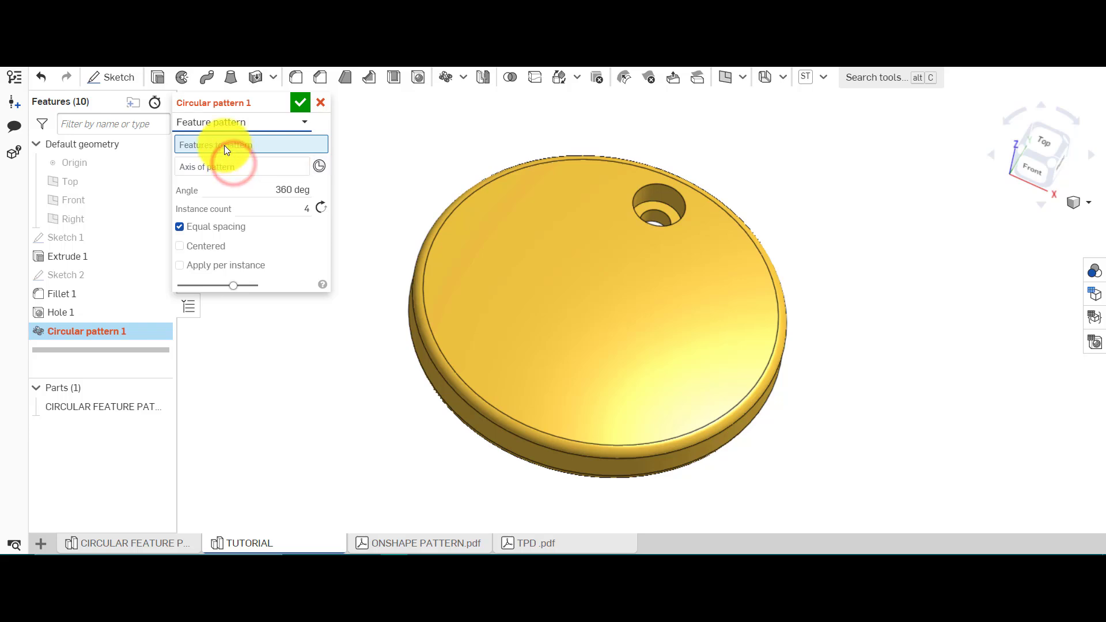
pyautogui.click(223, 144)
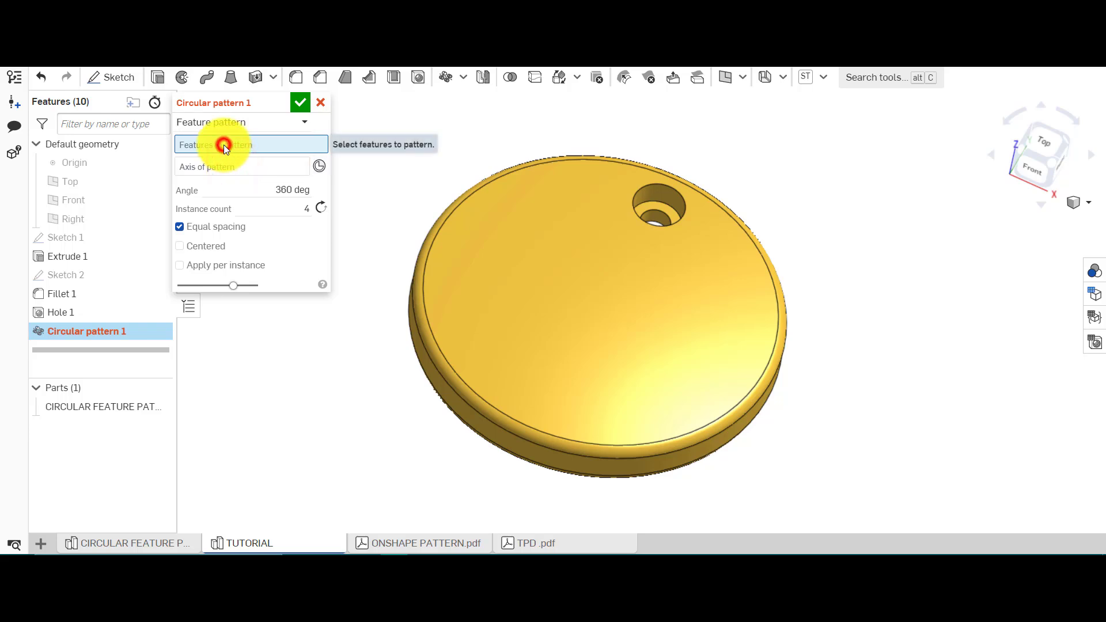
pyautogui.click(105, 312)
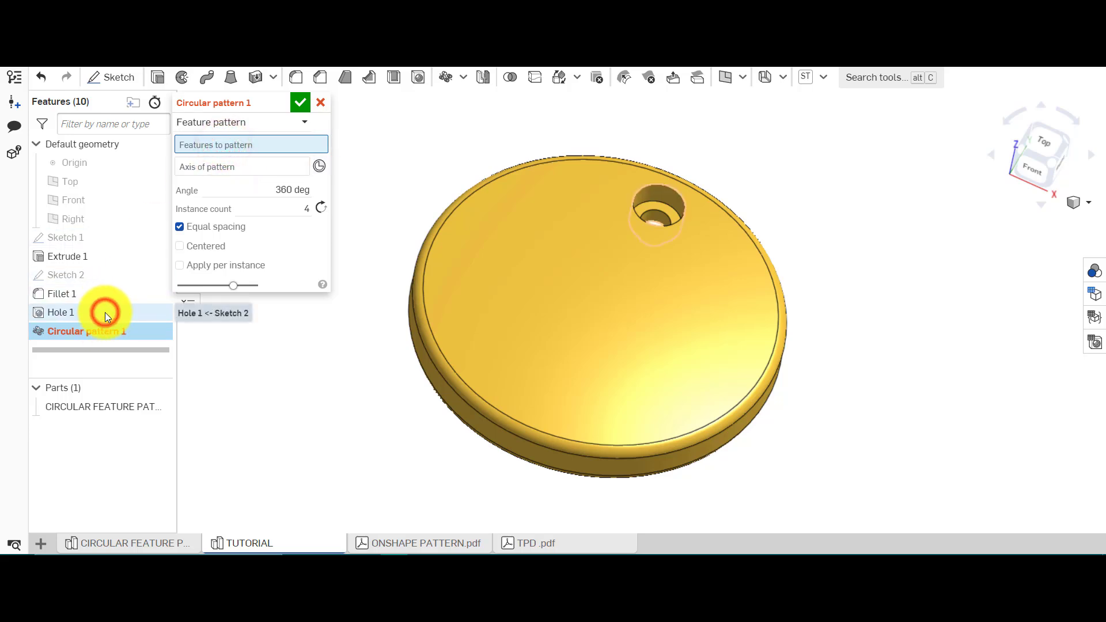
pyautogui.click(217, 178)
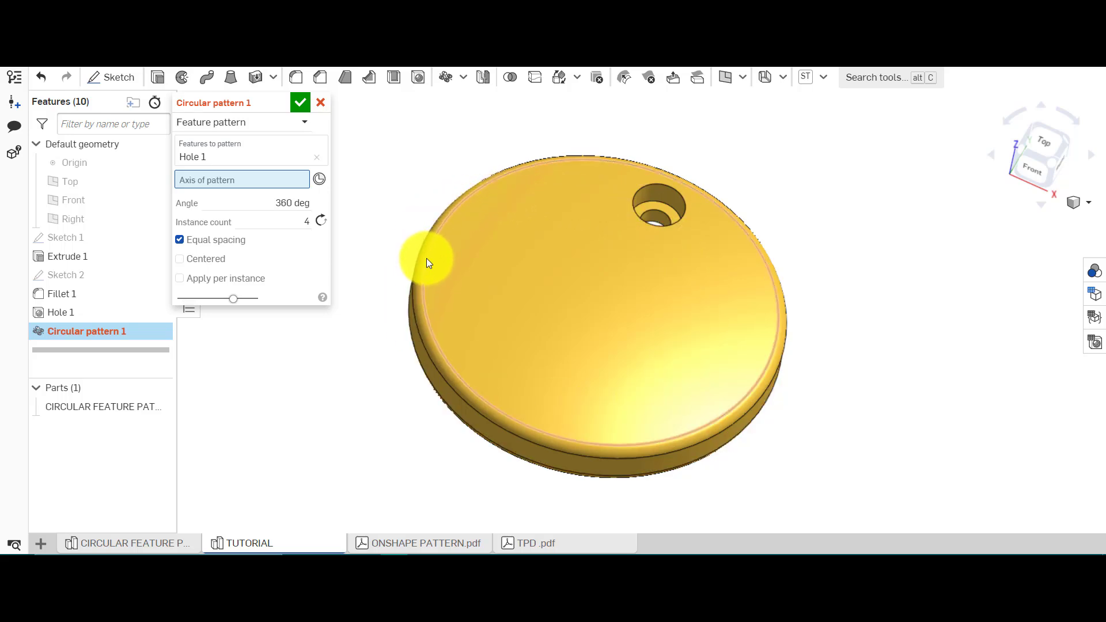
pyautogui.moveTo(426, 258); pyautogui.dragTo(351, 310, button='right')
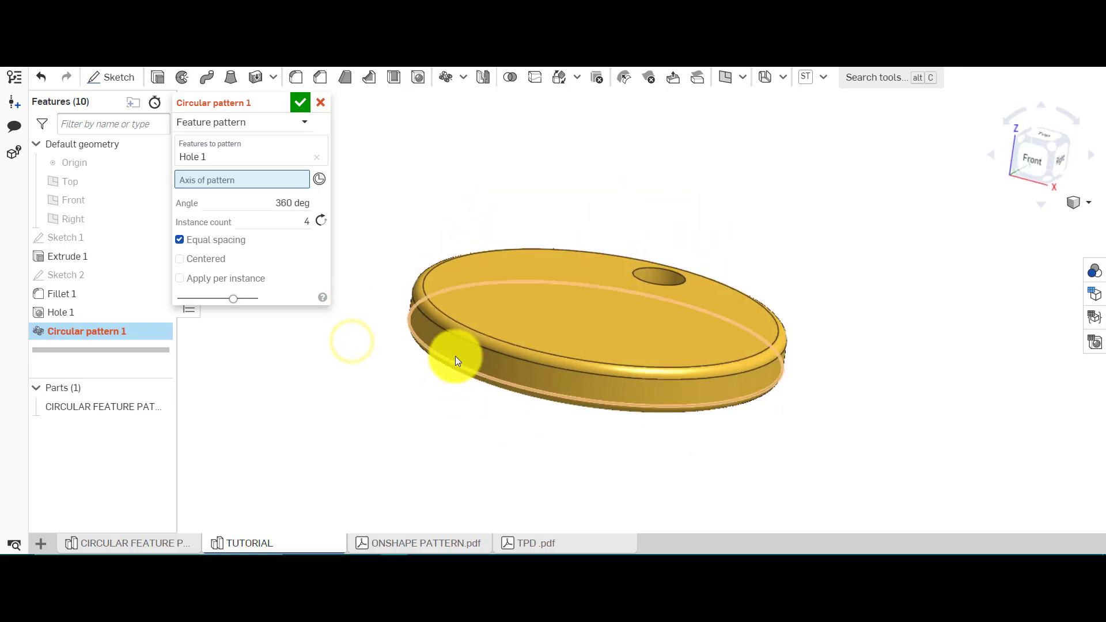
pyautogui.click(453, 349)
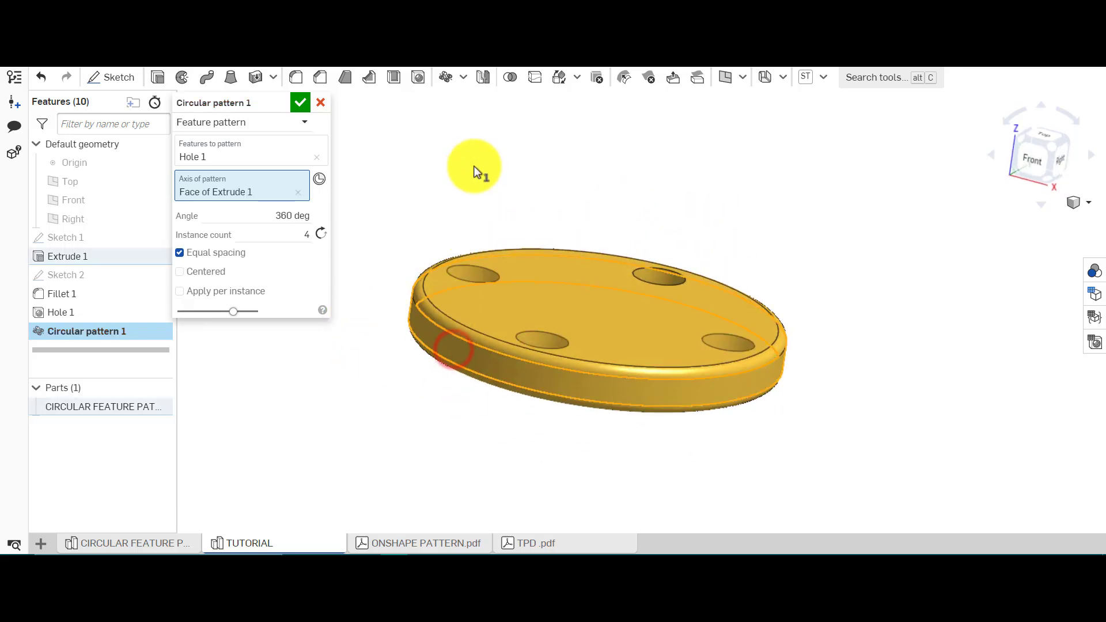
pyautogui.moveTo(476, 167); pyautogui.dragTo(471, 199, button='right')
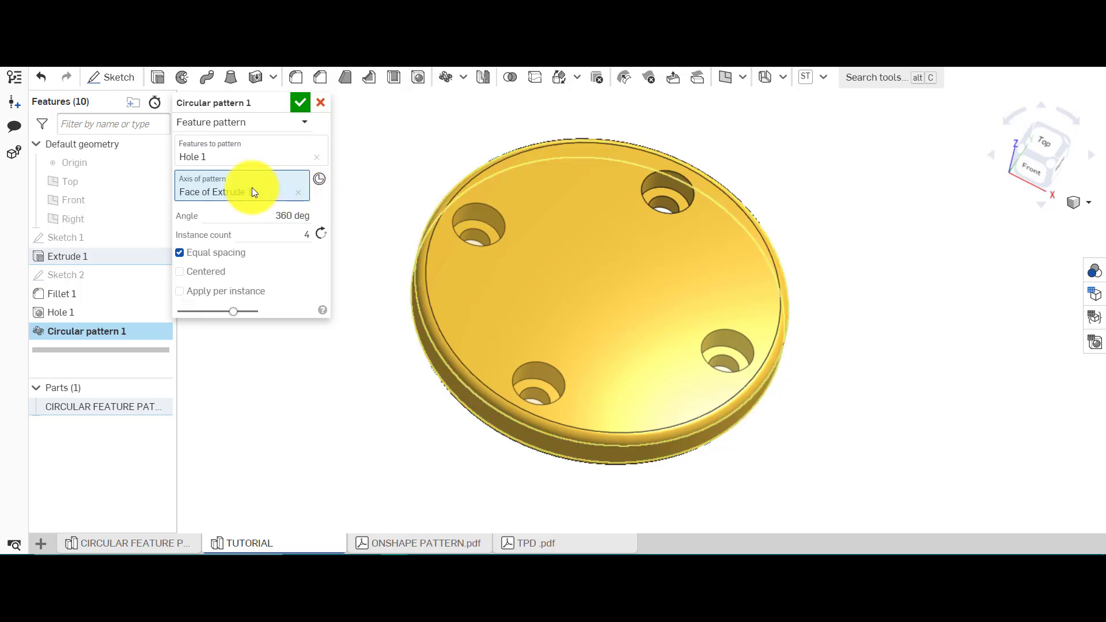
# Step: View from the top and try 12 instances with a 90° pattern angle
pyautogui.click(1051, 144)
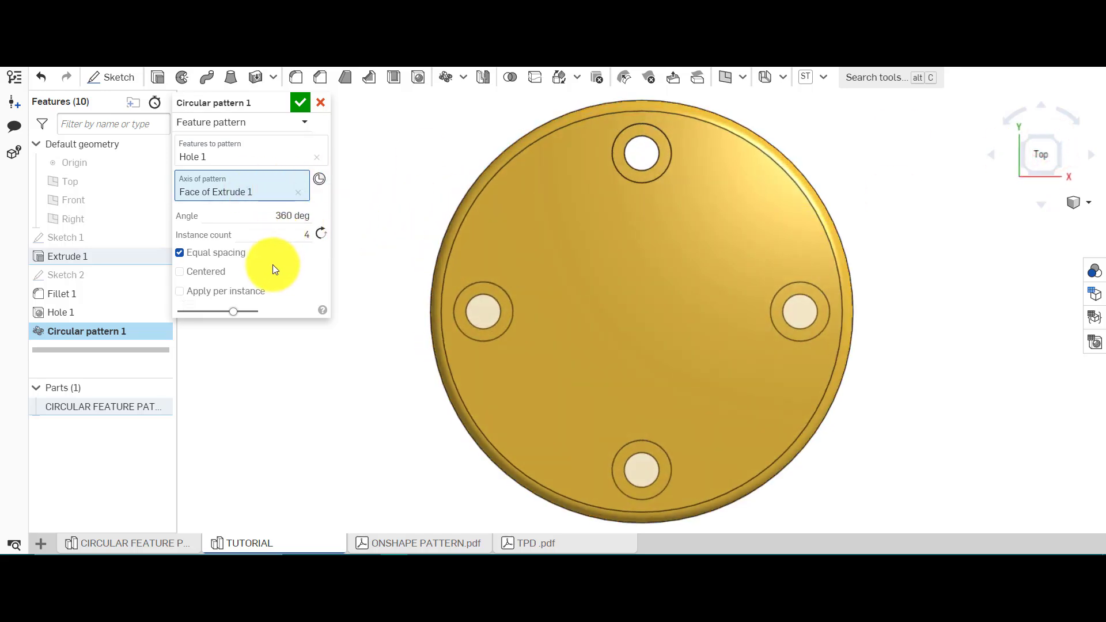
pyautogui.click(294, 233)
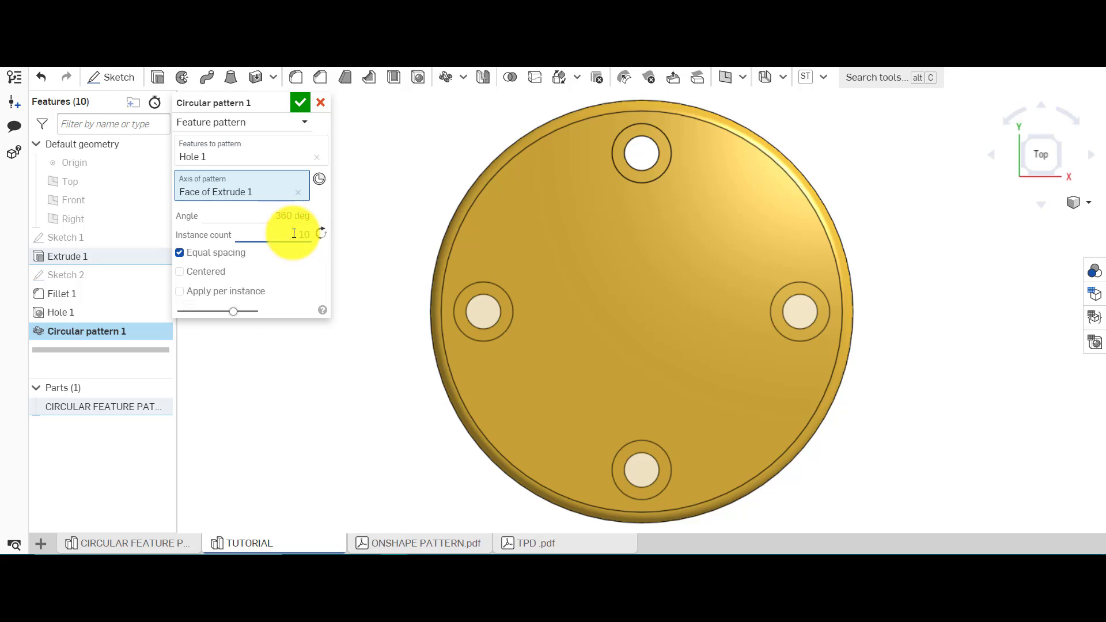
pyautogui.press('Return')
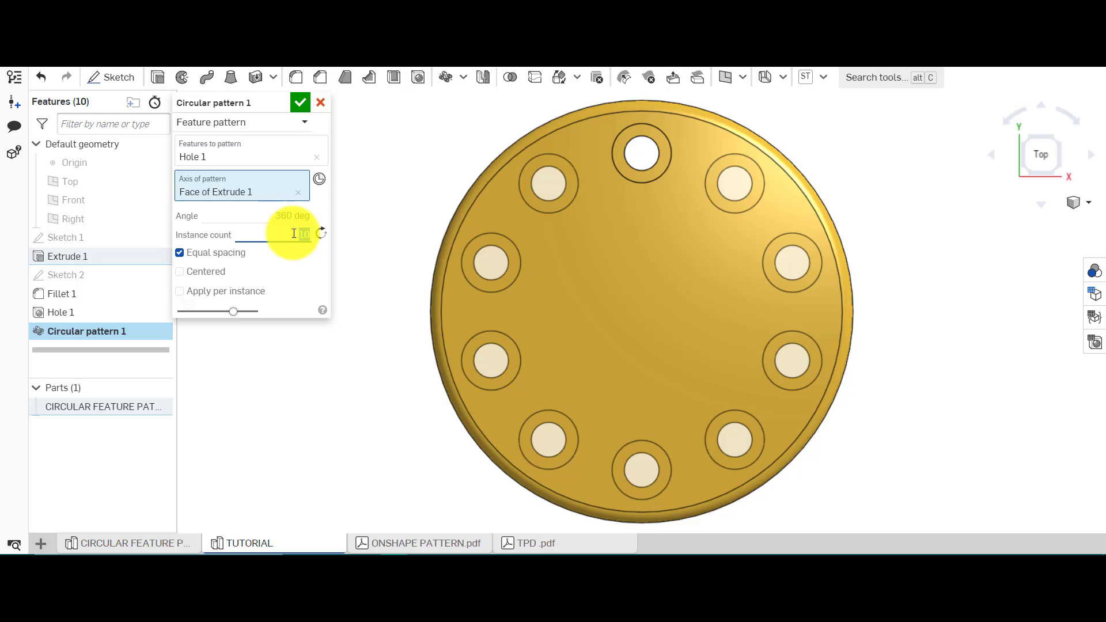
pyautogui.write('12')
pyautogui.press('Return')
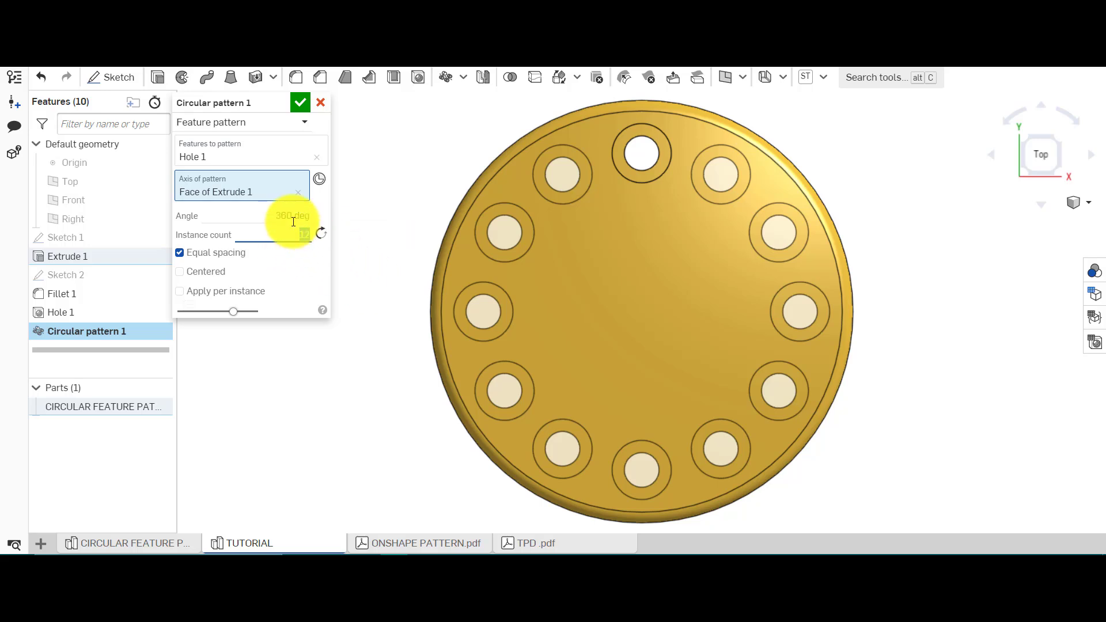
pyautogui.click(290, 216)
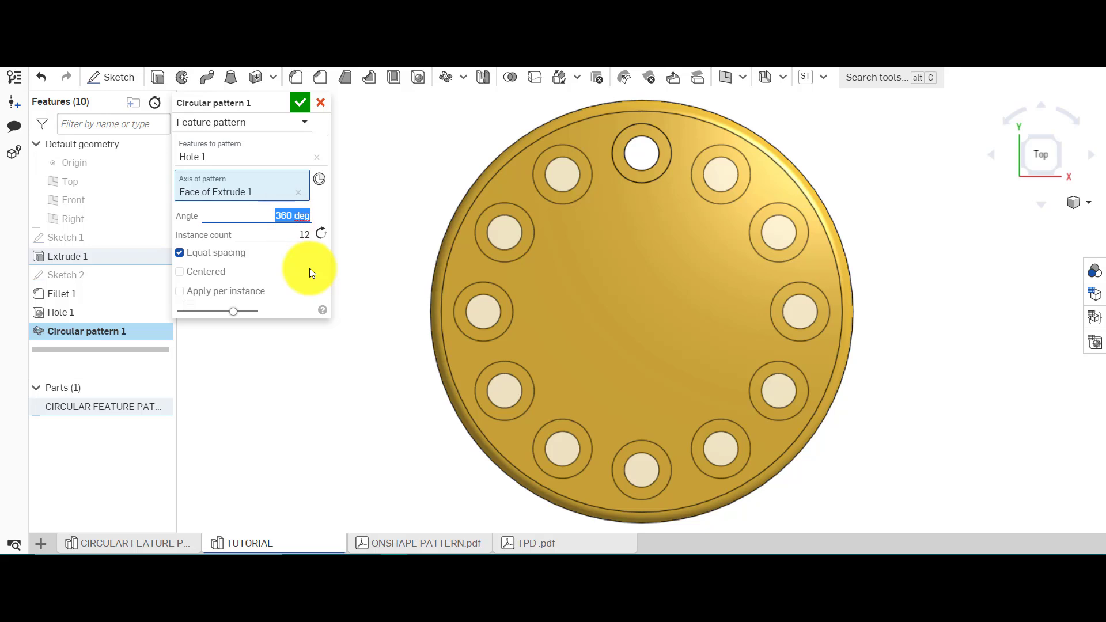
pyautogui.write('90')
pyautogui.press('Return')
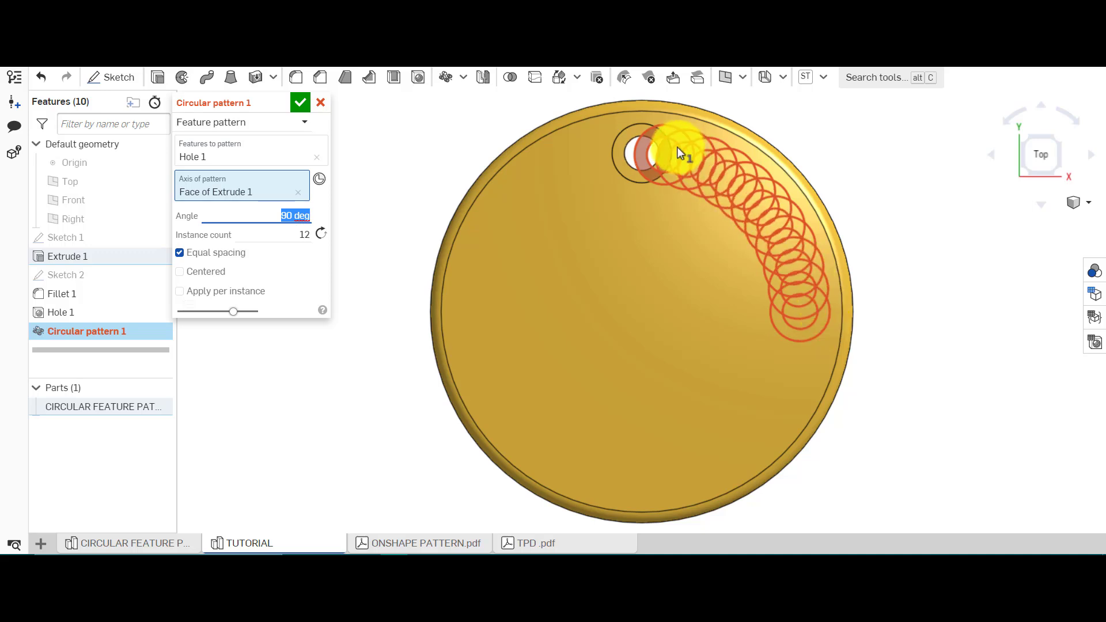
# Step: Reduce the count to 4 and flip the pattern direction back and forth
pyautogui.click(304, 234)
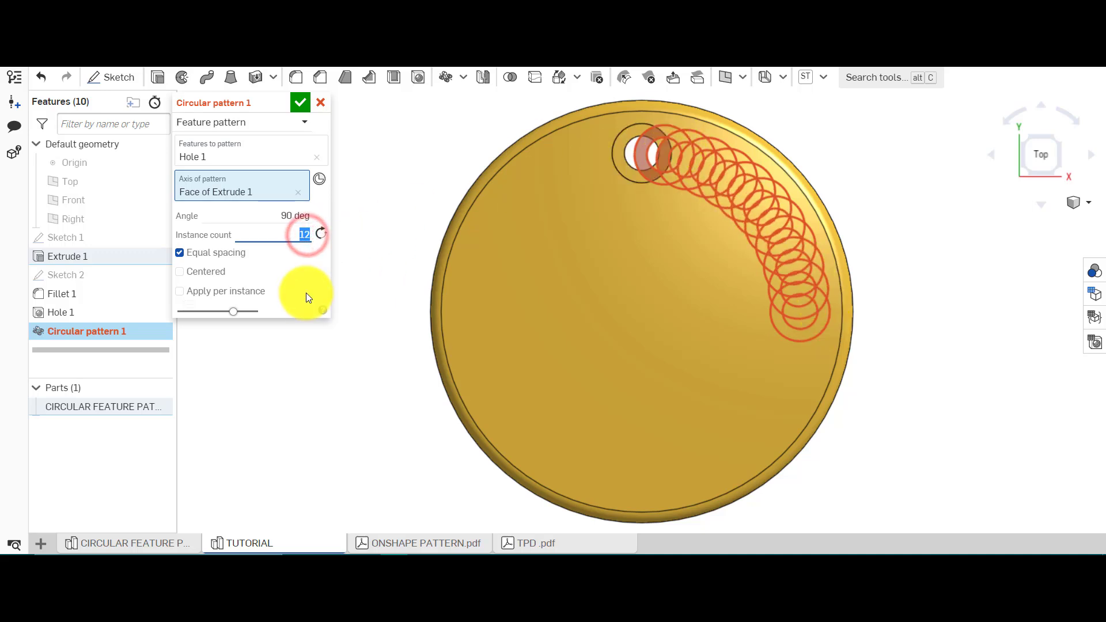
pyautogui.write('4')
pyautogui.press('Return')
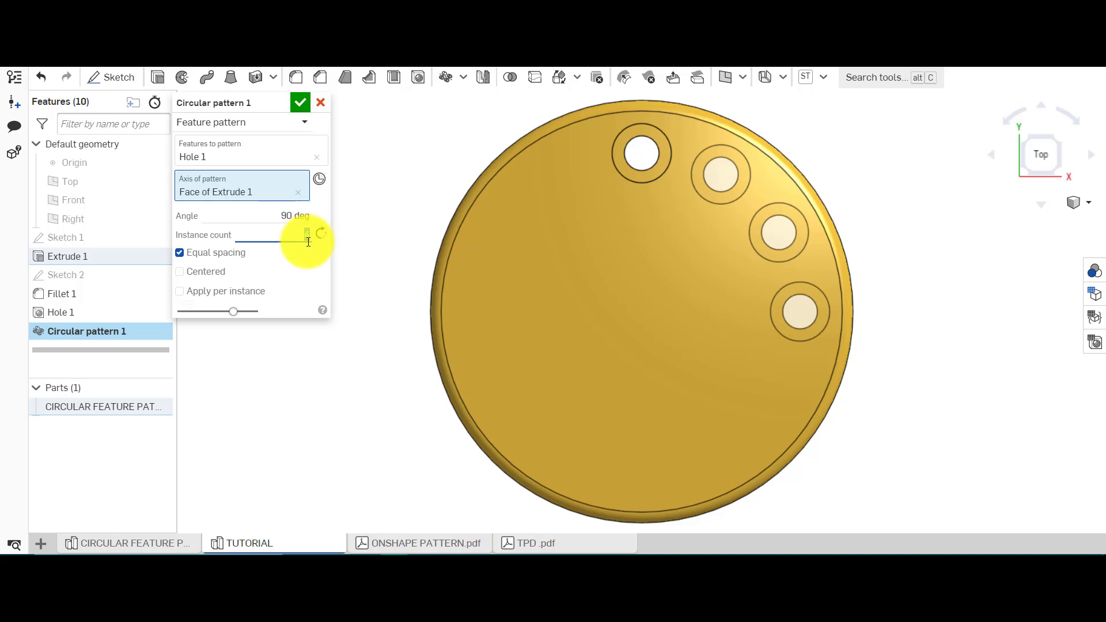
pyautogui.click(297, 218)
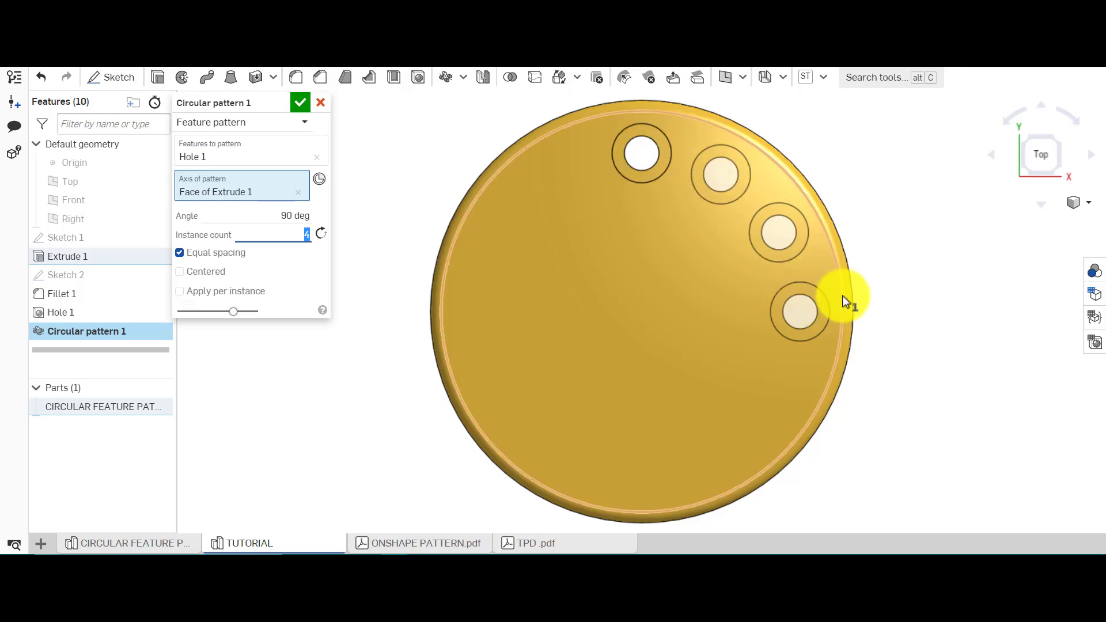
pyautogui.click(322, 234)
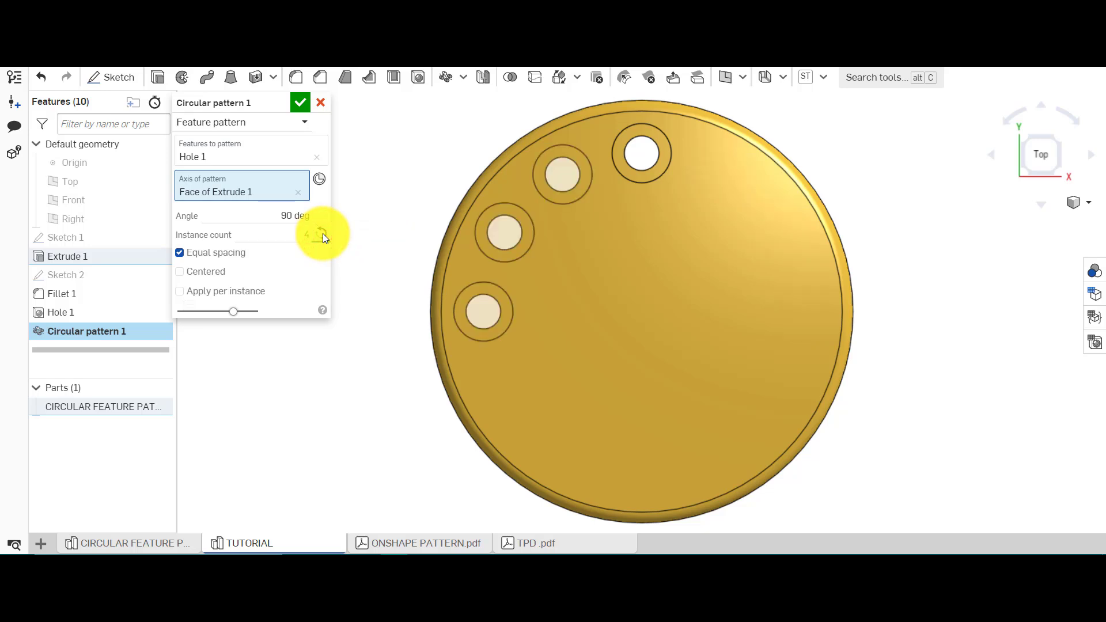
pyautogui.click(323, 233)
pyautogui.click(322, 233)
pyautogui.click(323, 233)
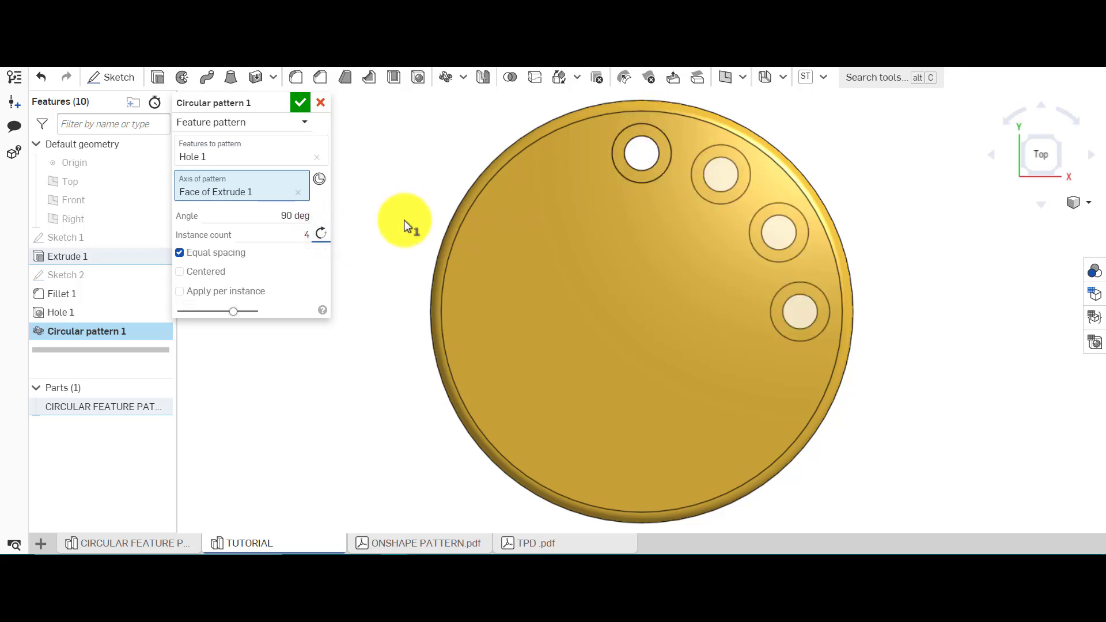
# Step: Toggle Centered on and off, then turn off Equal spacing
pyautogui.click(213, 274)
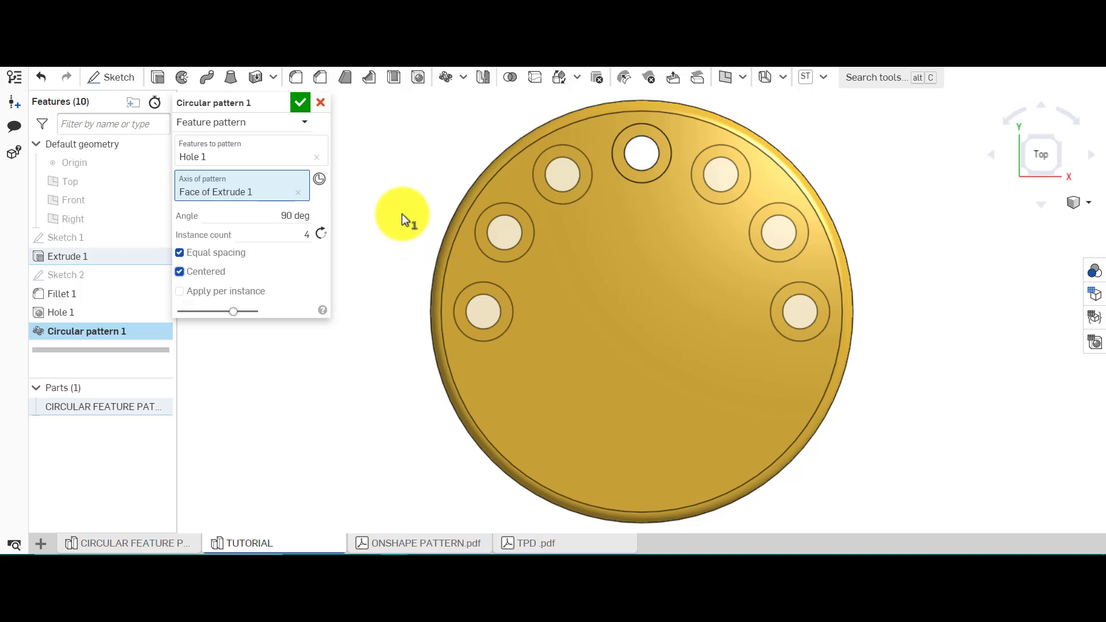
pyautogui.click(220, 272)
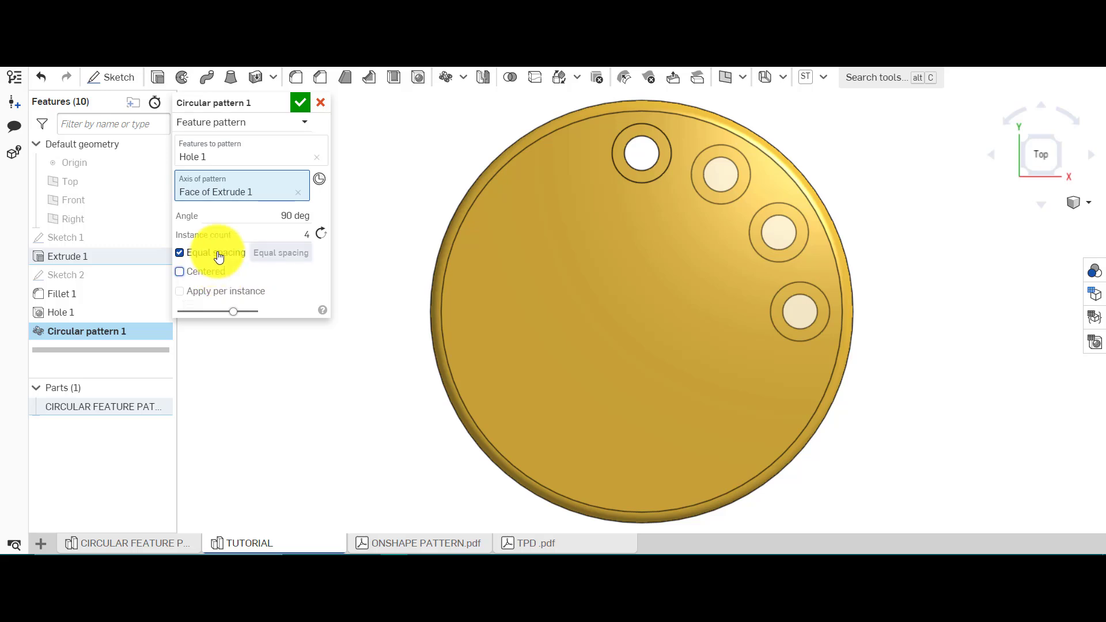
pyautogui.click(217, 254)
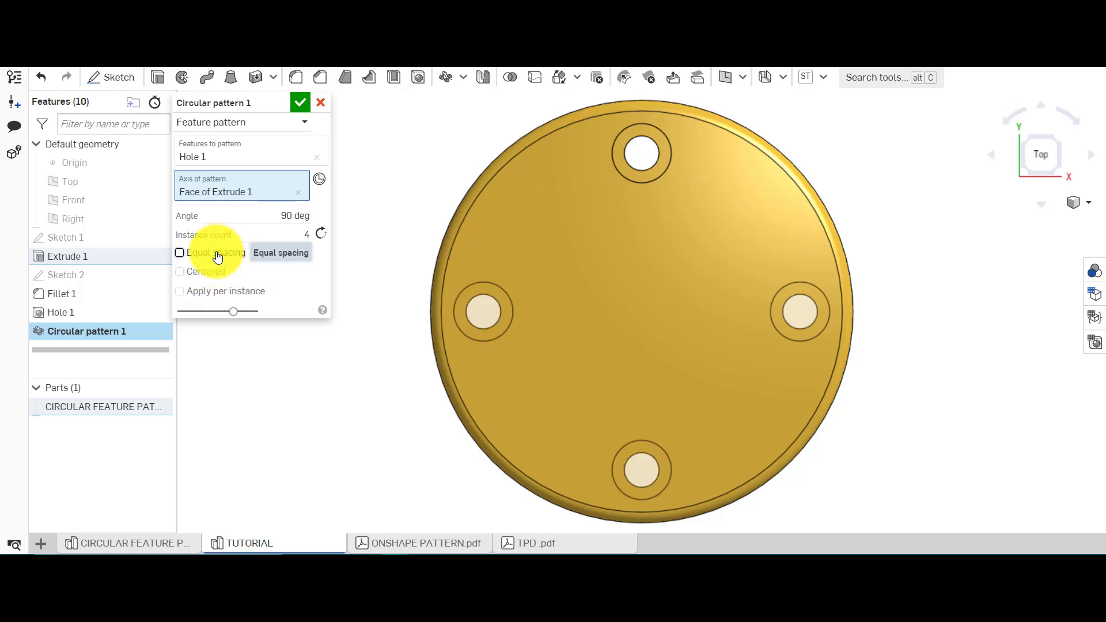
# Step: Try pattern angles of 45° and 20°, toggling Equal spacing on and off
pyautogui.click(294, 216)
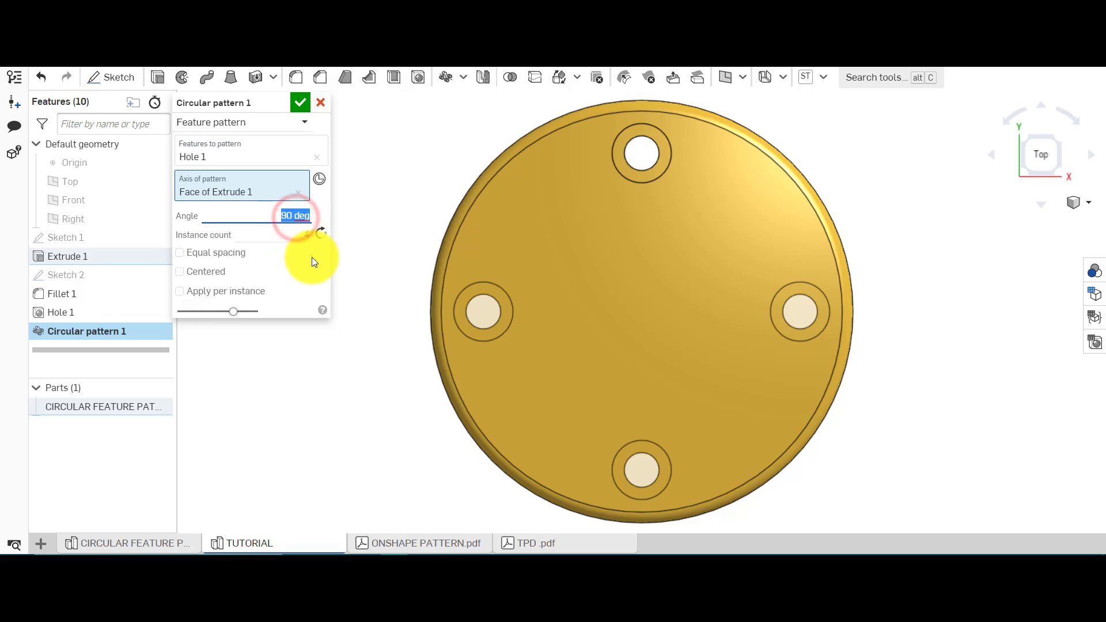
pyautogui.write('45')
pyautogui.press('Return')
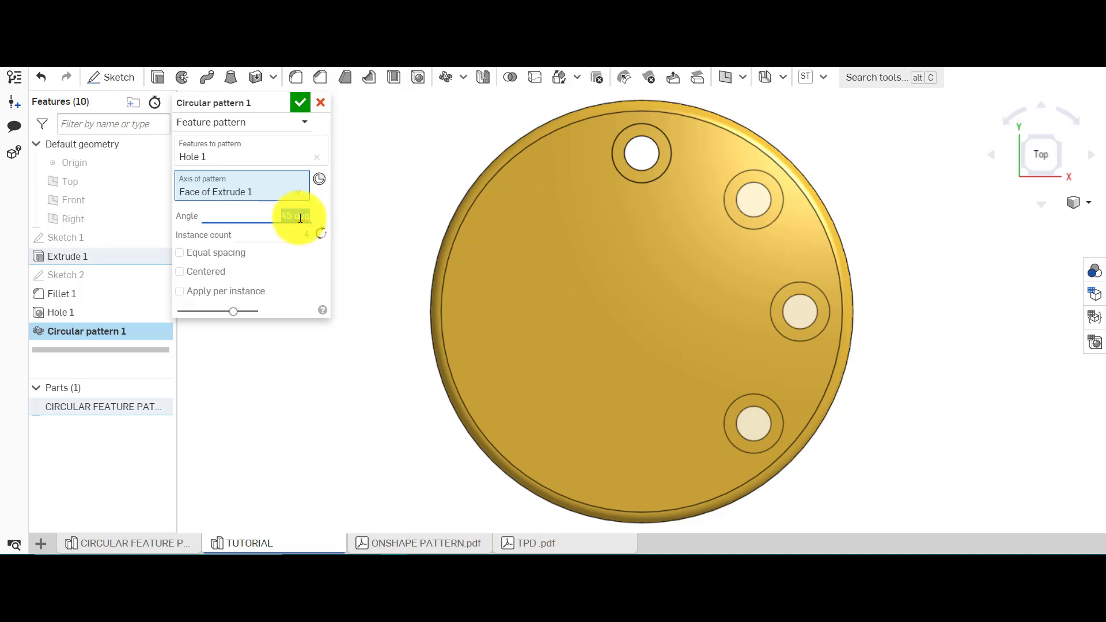
pyautogui.write('20')
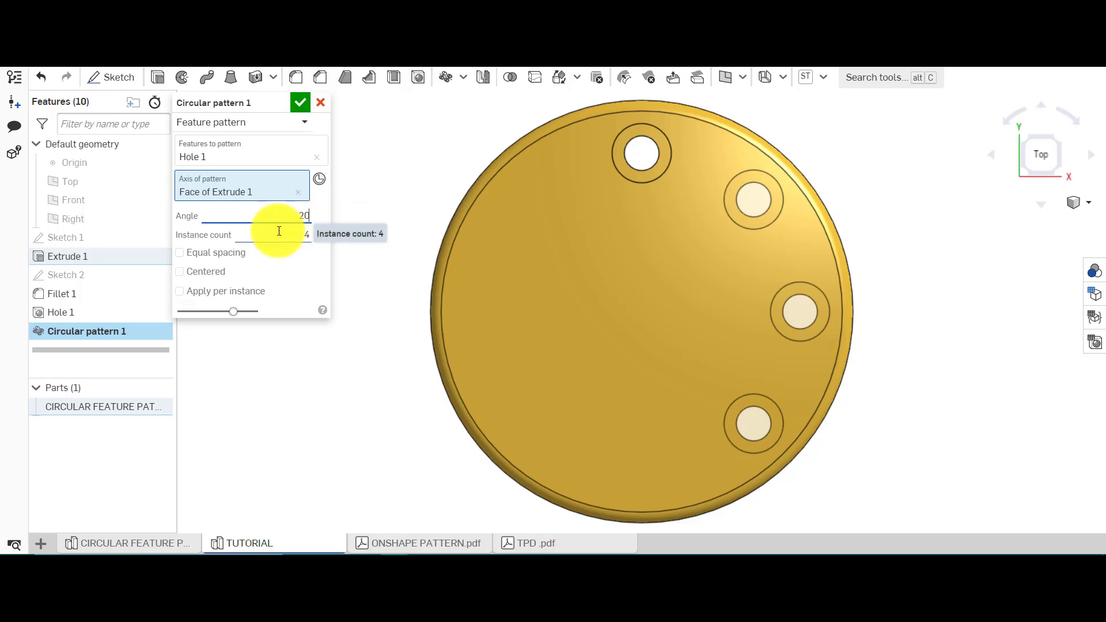
pyautogui.press('Return')
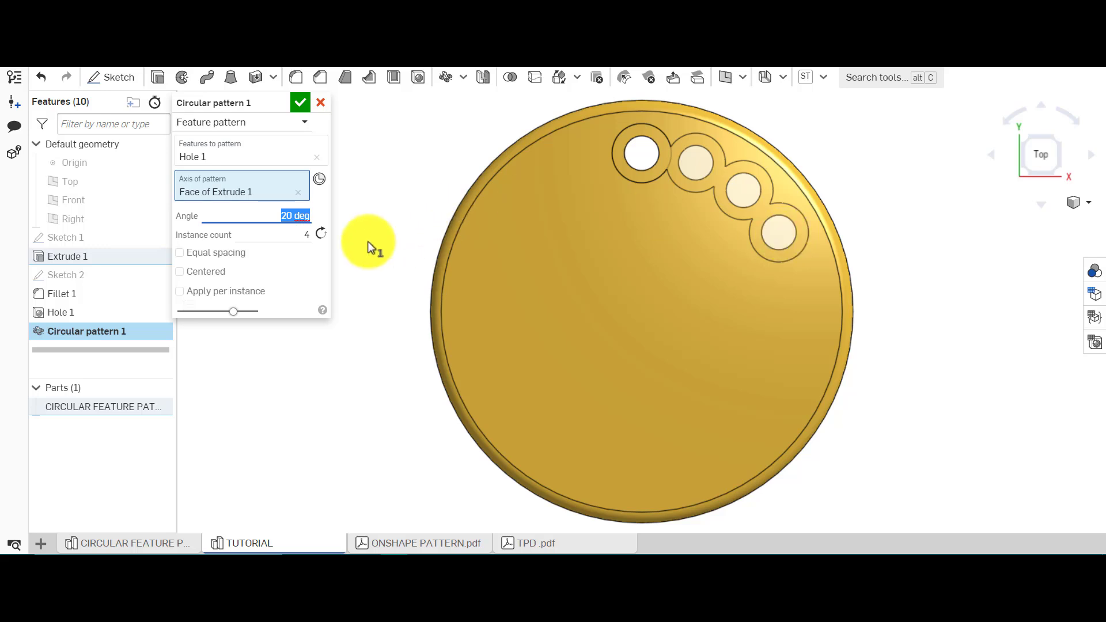
pyautogui.click(220, 255)
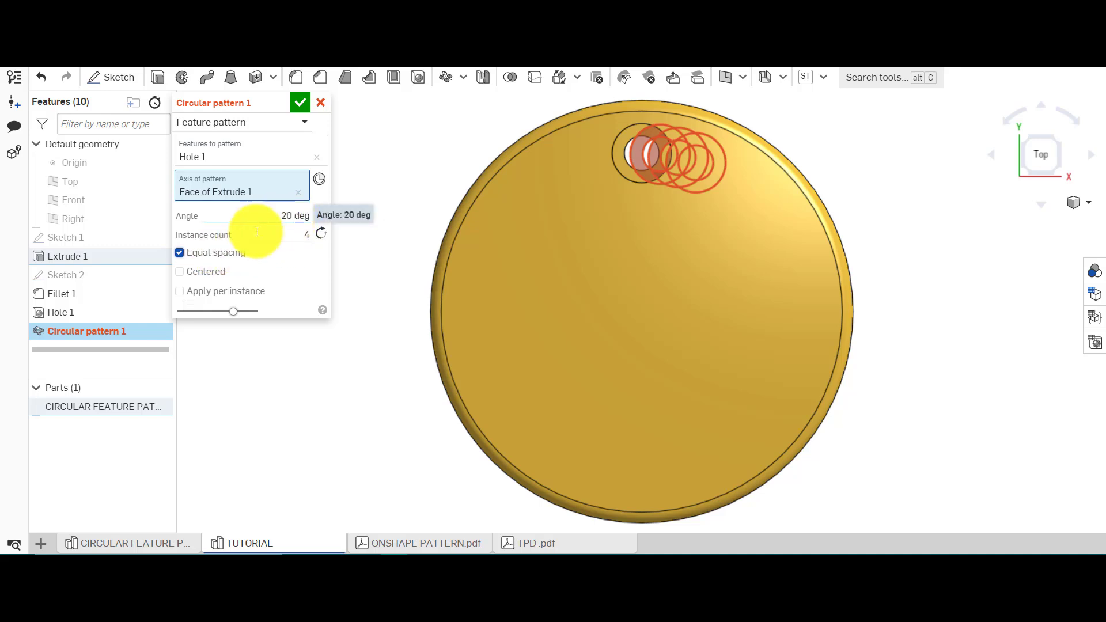
pyautogui.click(225, 252)
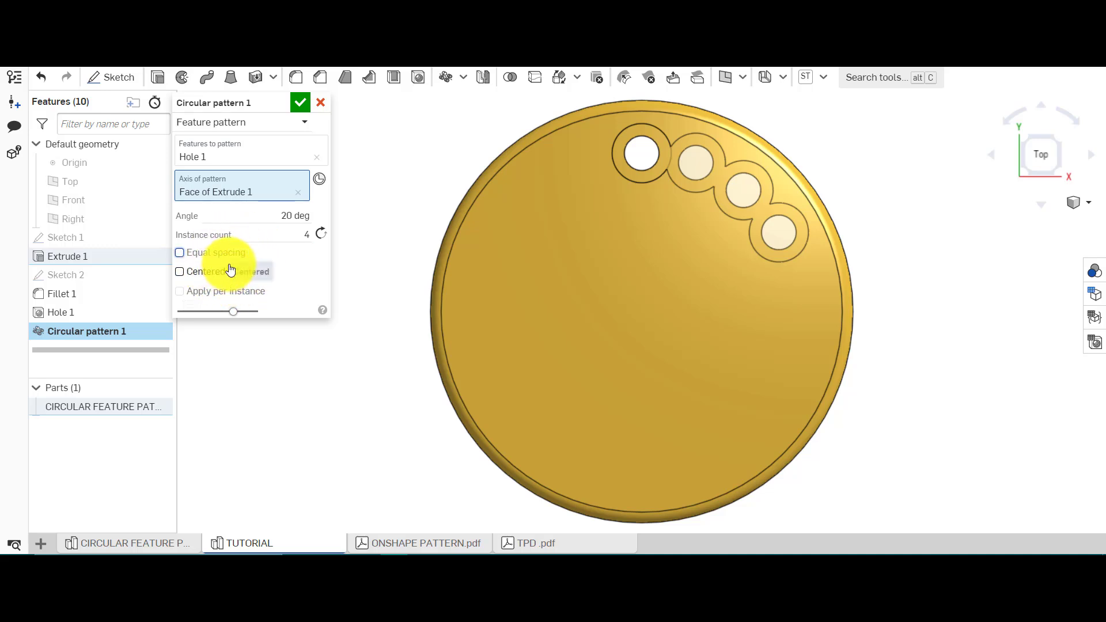
# Step: Set the angle to 360° with Equal spacing and 12 instances, then confirm
pyautogui.click(293, 216)
pyautogui.write('360')
pyautogui.press('Return')
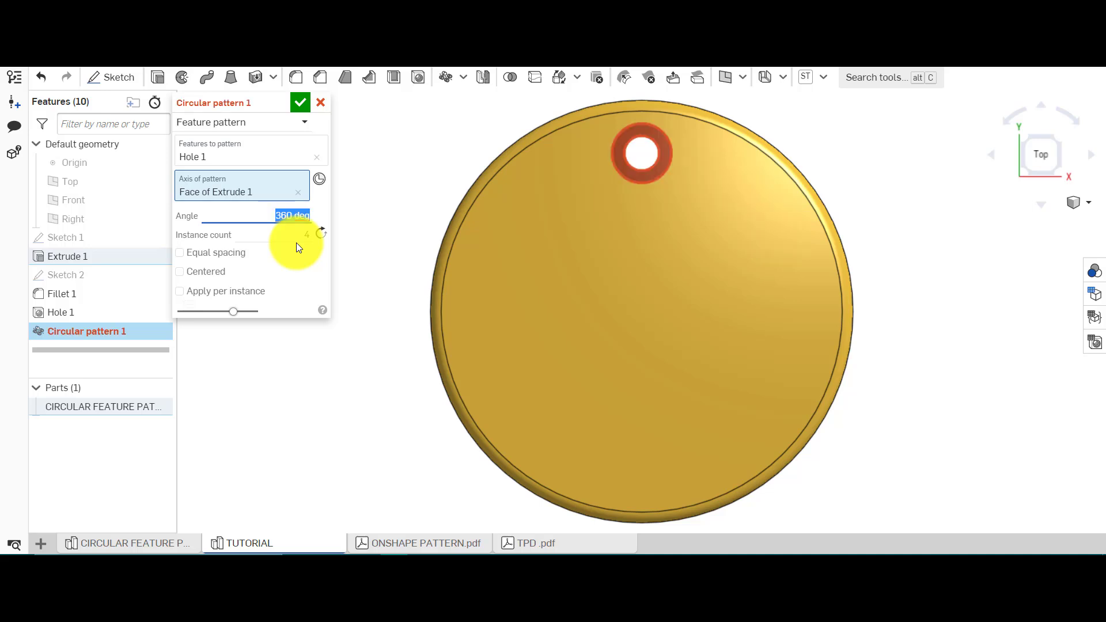
pyautogui.click(233, 254)
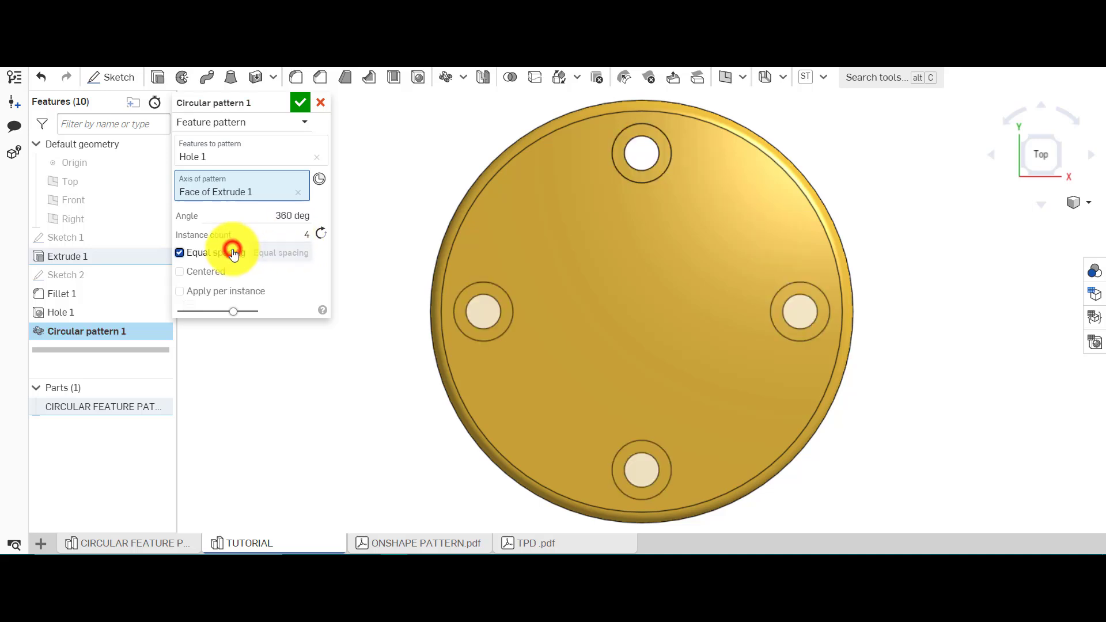
pyautogui.click(288, 234)
pyautogui.write('12')
pyautogui.press('Return')
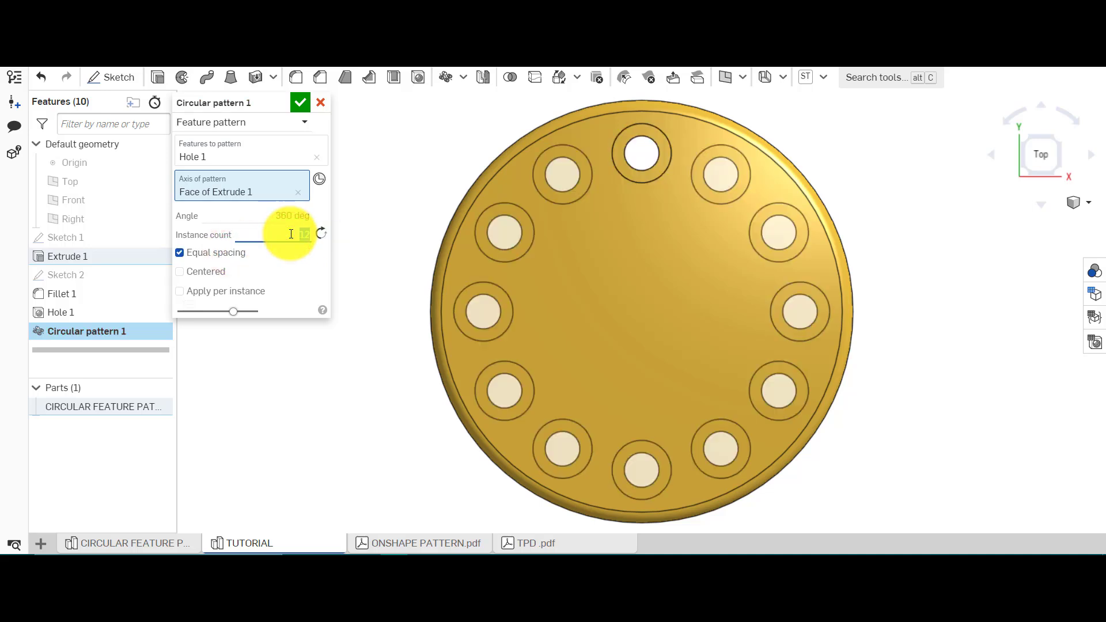
pyautogui.moveTo(380, 302); pyautogui.dragTo(382, 256, button='right')
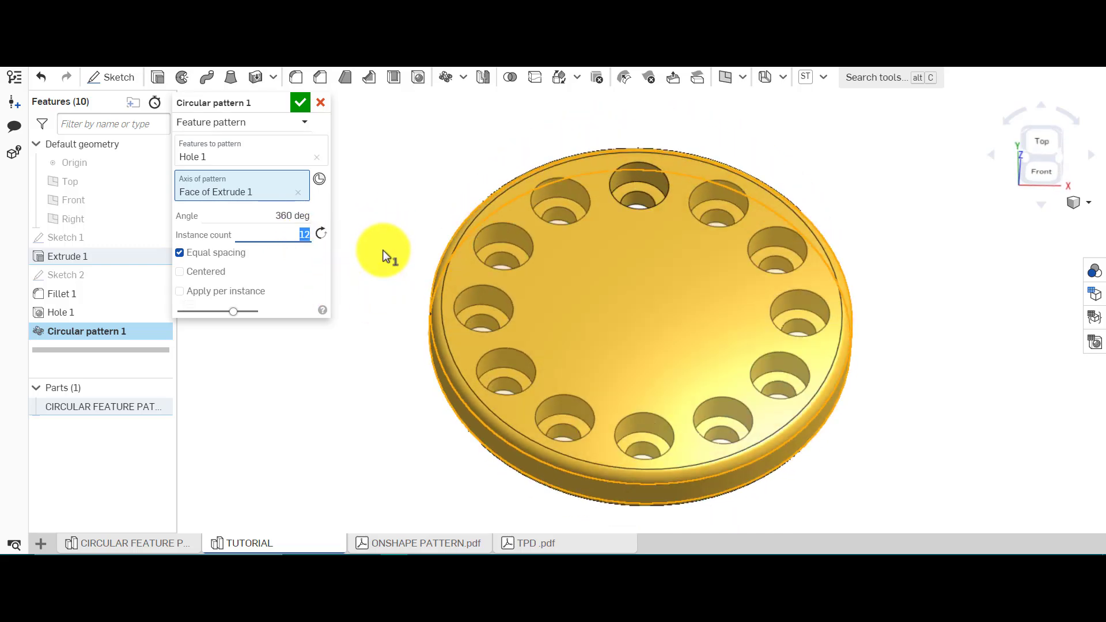
pyautogui.click(300, 103)
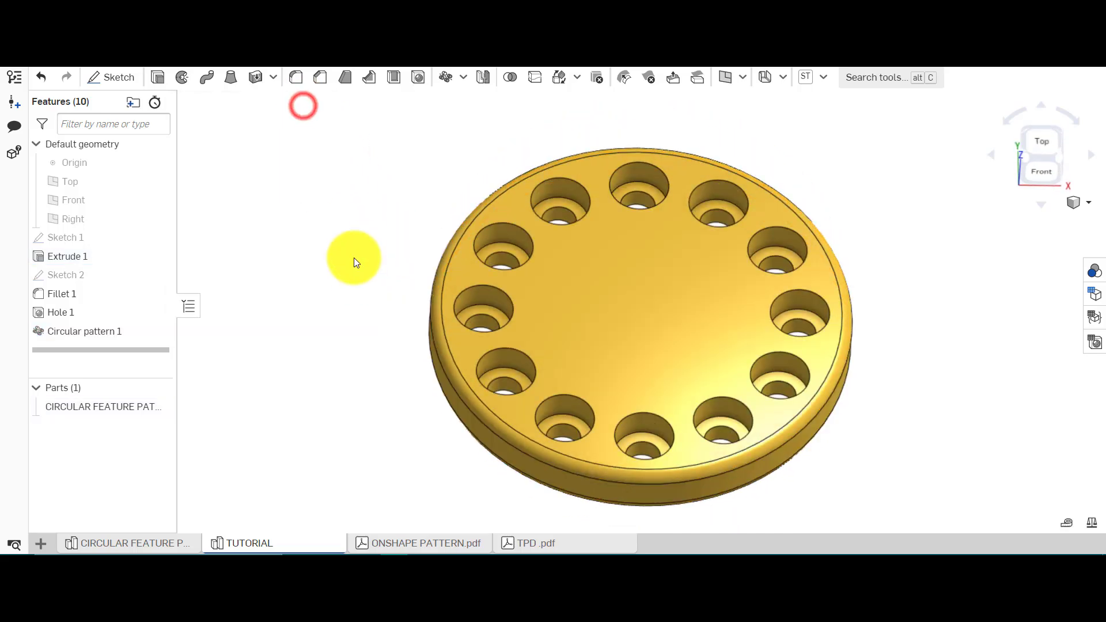
# Step: Edit Hole 1 to reduce its counterbore diameter from 11.25 mm to 9 mm
pyautogui.rightClick(64, 315)
pyautogui.click(96, 341)
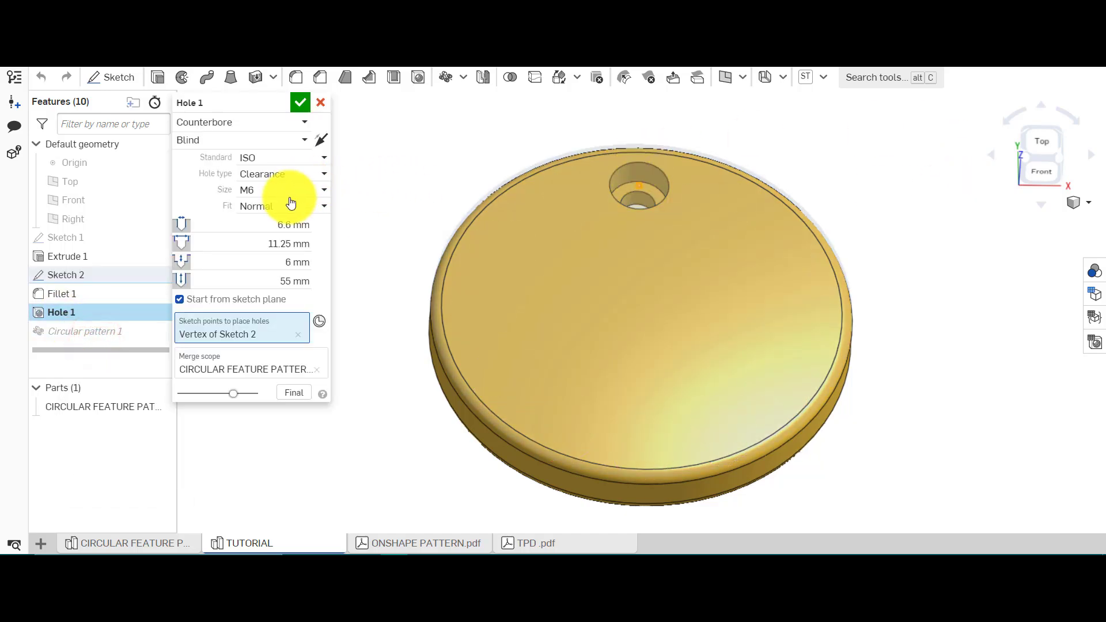
pyautogui.click(289, 227)
pyautogui.click(290, 244)
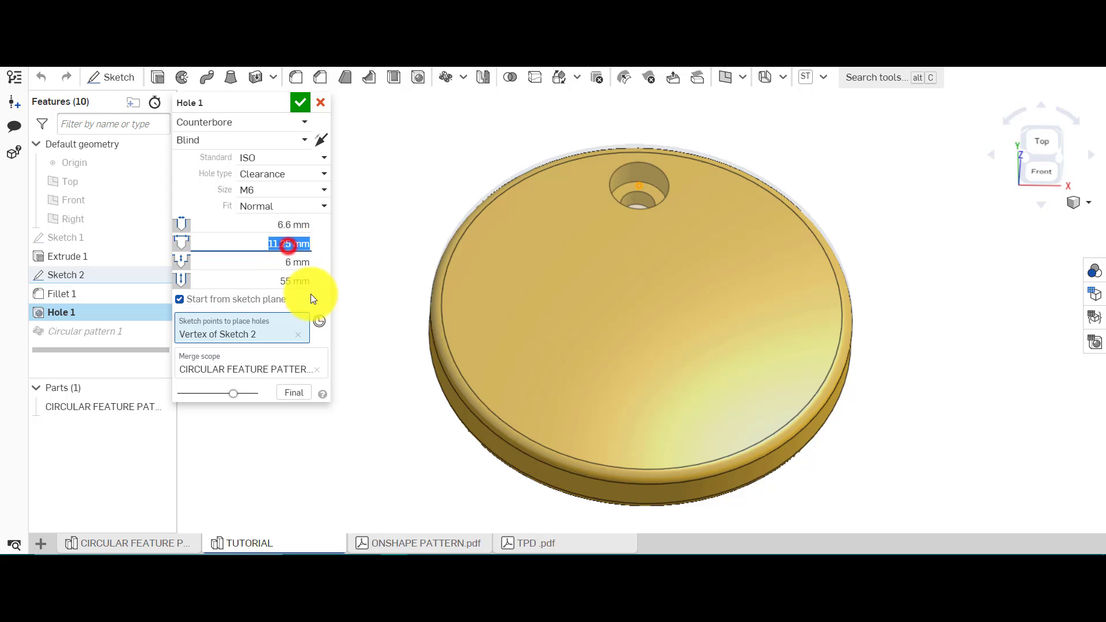
pyautogui.write('9')
pyautogui.press('Return')
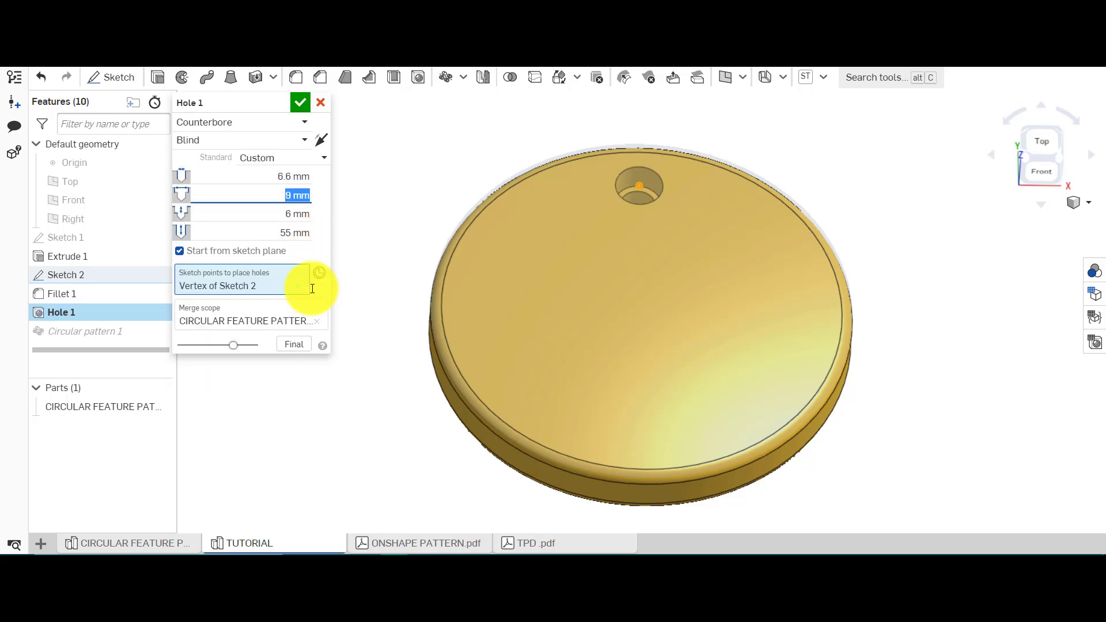
pyautogui.click(300, 103)
pyautogui.moveTo(364, 268)
pyautogui.mouseDown(button='right')
pyautogui.moveTo(378, 264)
pyautogui.moveTo(375, 395)
pyautogui.moveTo(358, 232)
pyautogui.moveTo(365, 246)
pyautogui.mouseUp(button='right')
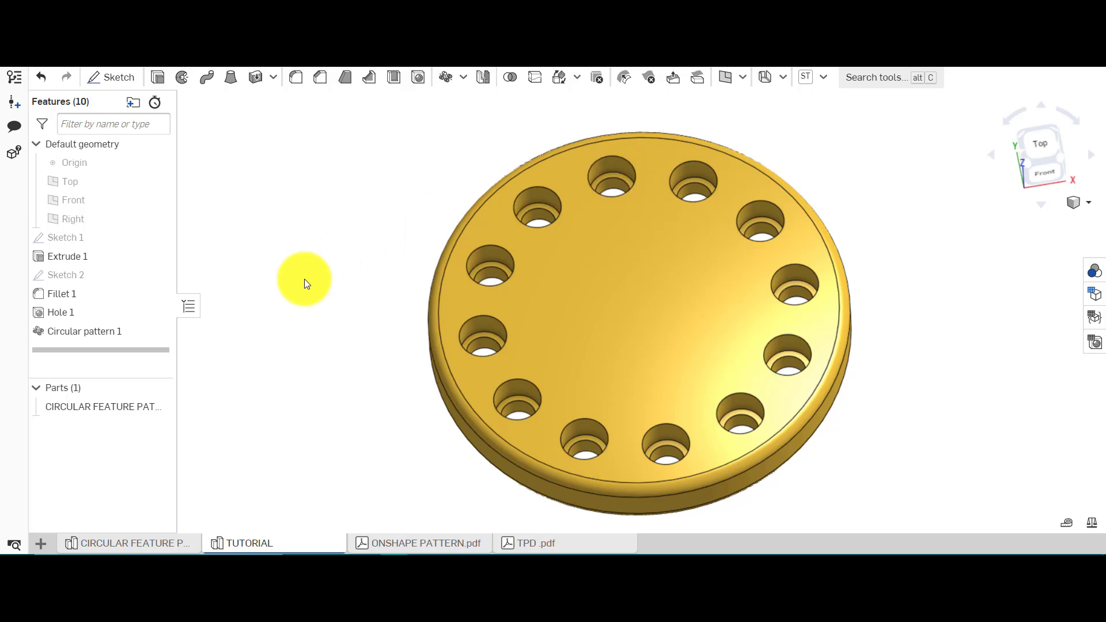
pyautogui.rightClick(113, 337)
pyautogui.click(153, 361)
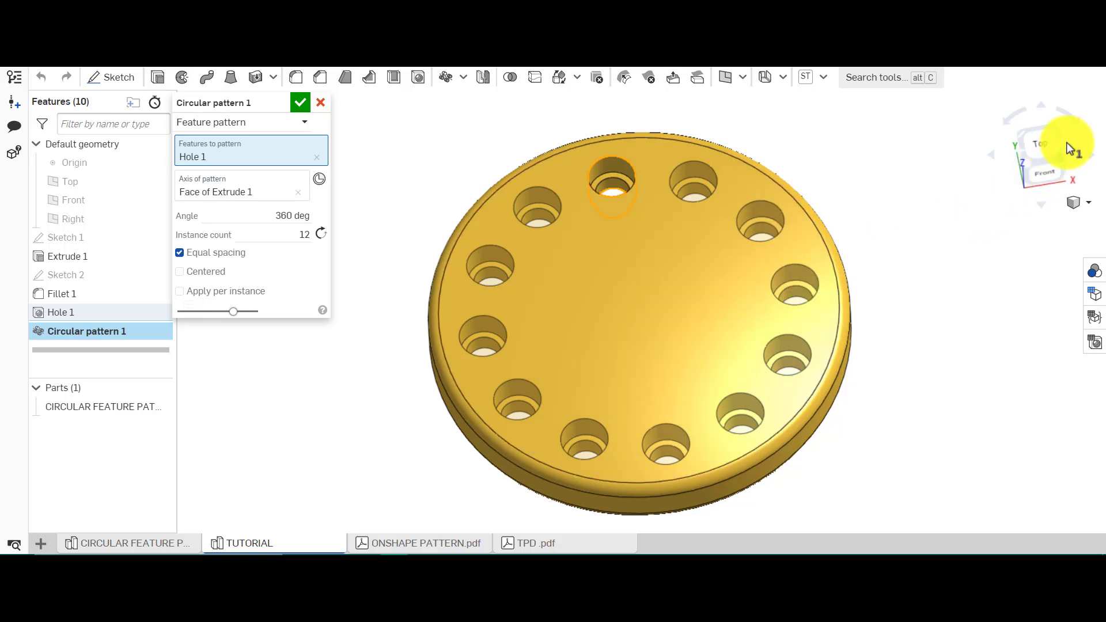
pyautogui.click(1041, 146)
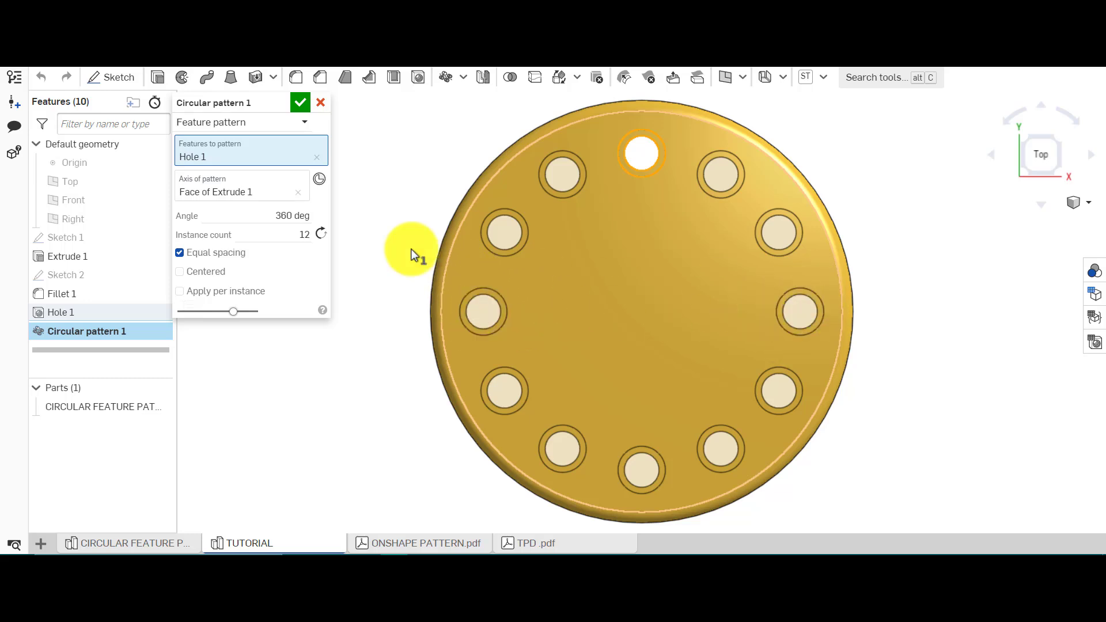
pyautogui.click(300, 103)
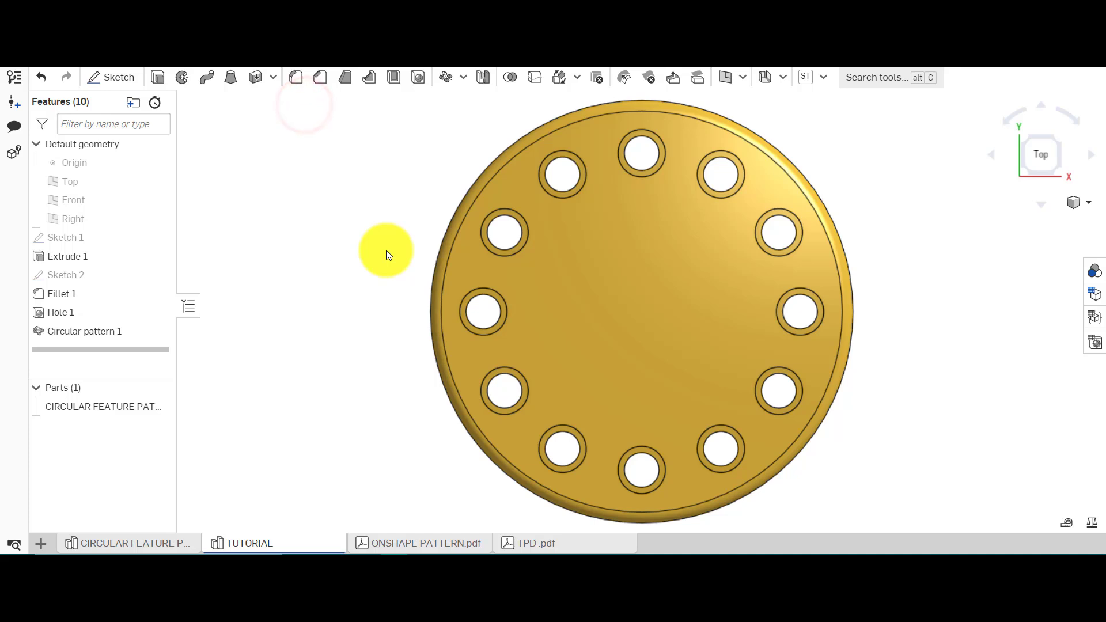
# Step: Delete the three faces of the left hole to fill it in
pyautogui.click(655, 82)
pyautogui.moveTo(401, 316); pyautogui.dragTo(396, 279, button='right')
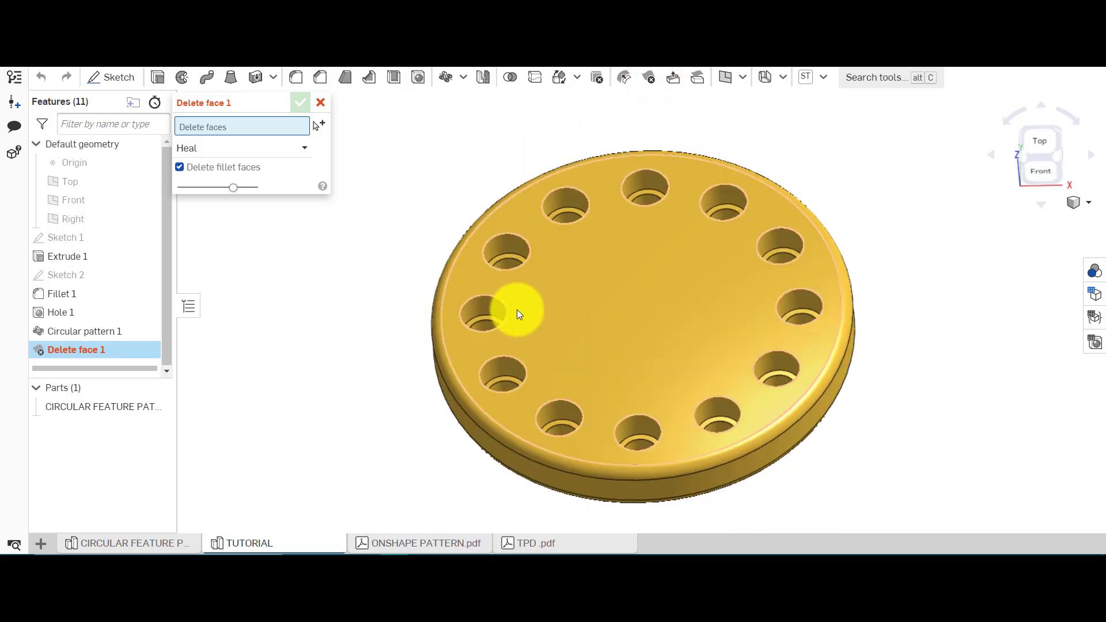
pyautogui.scroll(8, 509, 308)
pyautogui.click(412, 373)
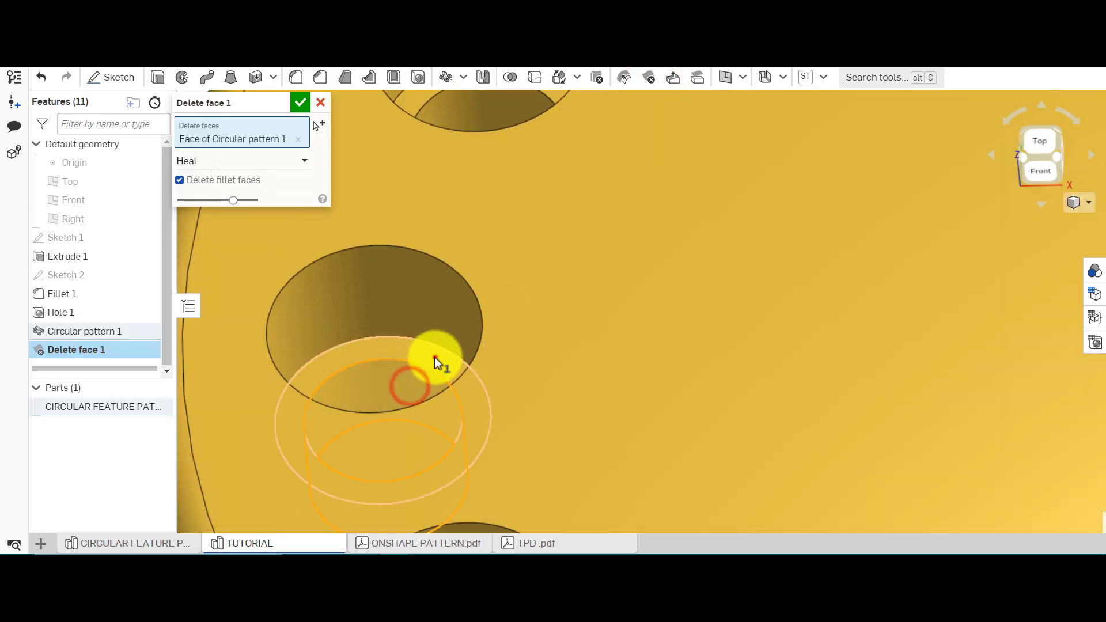
pyautogui.click(434, 357)
pyautogui.click(433, 295)
pyautogui.scroll(-5, 436, 295)
pyautogui.scroll(-5, 437, 295)
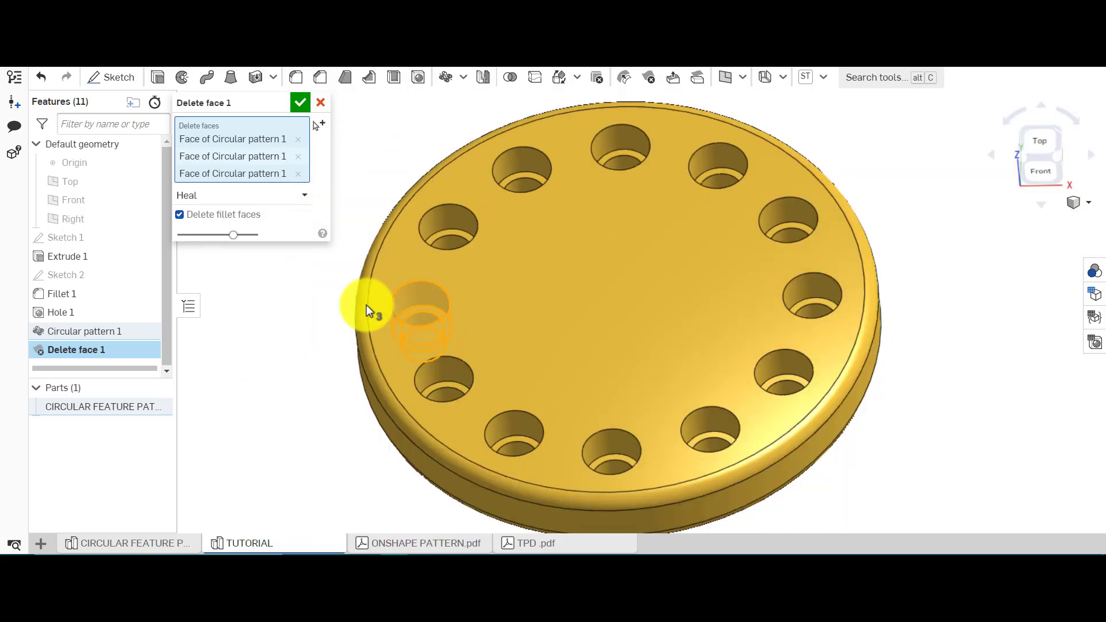
pyautogui.moveTo(365, 305); pyautogui.dragTo(291, 144, button='right')
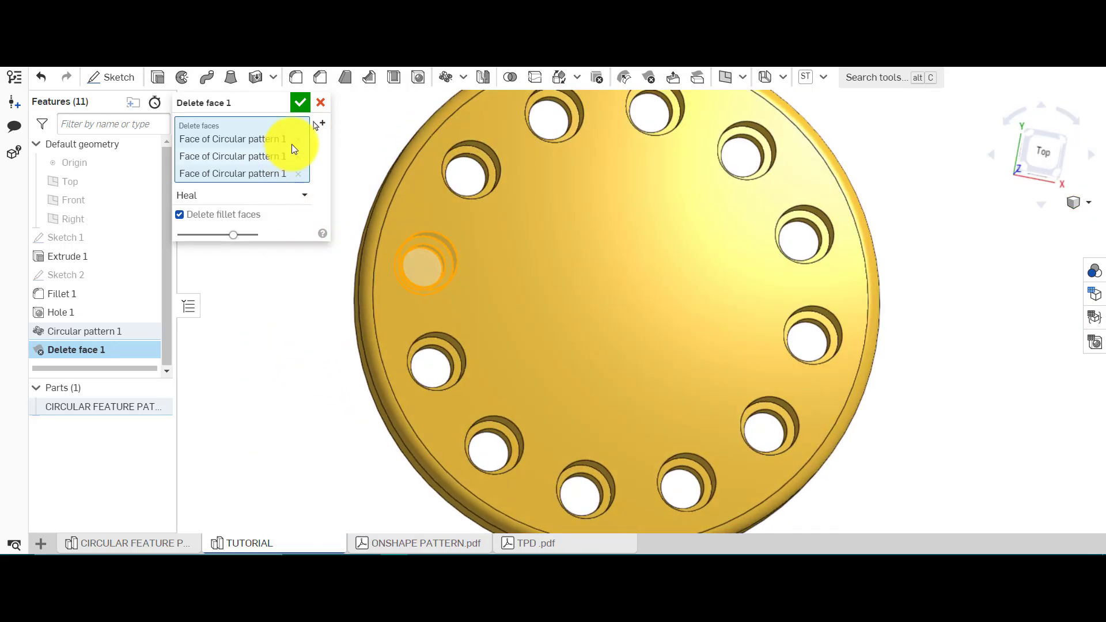
pyautogui.click(299, 109)
pyautogui.moveTo(291, 305); pyautogui.dragTo(287, 252, button='right')
# Step: Edit Delete face 1 to also remove the right hole's three faces
pyautogui.rightClick(101, 350)
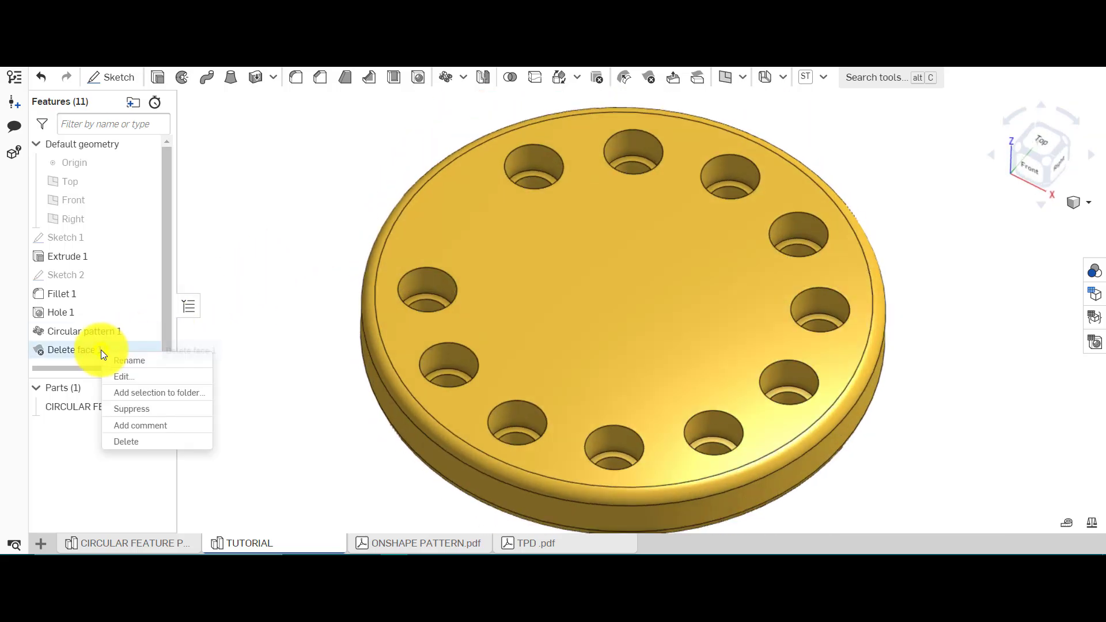
pyautogui.click(148, 373)
pyautogui.moveTo(940, 249); pyautogui.dragTo(1072, 164, button='right')
pyautogui.click(1036, 160)
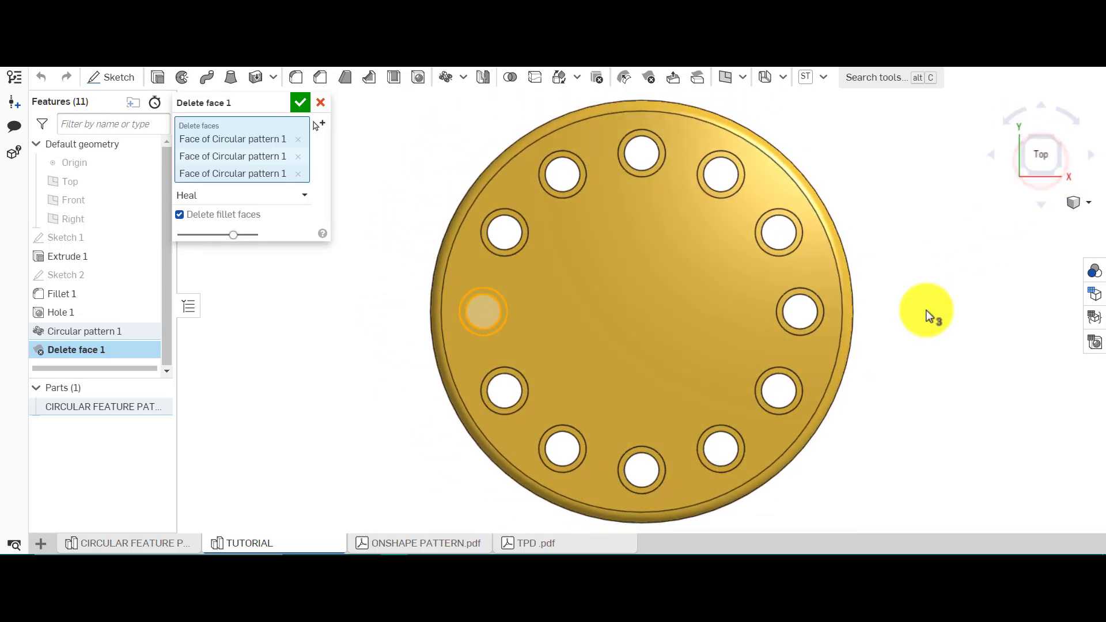
pyautogui.moveTo(908, 308); pyautogui.dragTo(822, 309, button='right')
pyautogui.scroll(10, 699, 348)
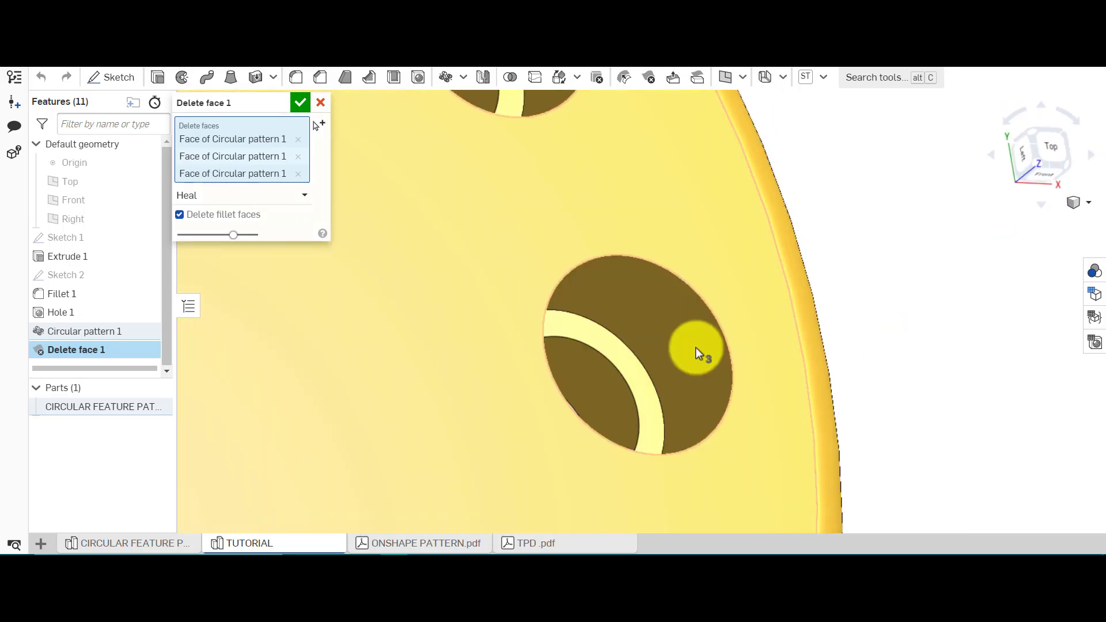
pyautogui.click(603, 393)
pyautogui.click(630, 377)
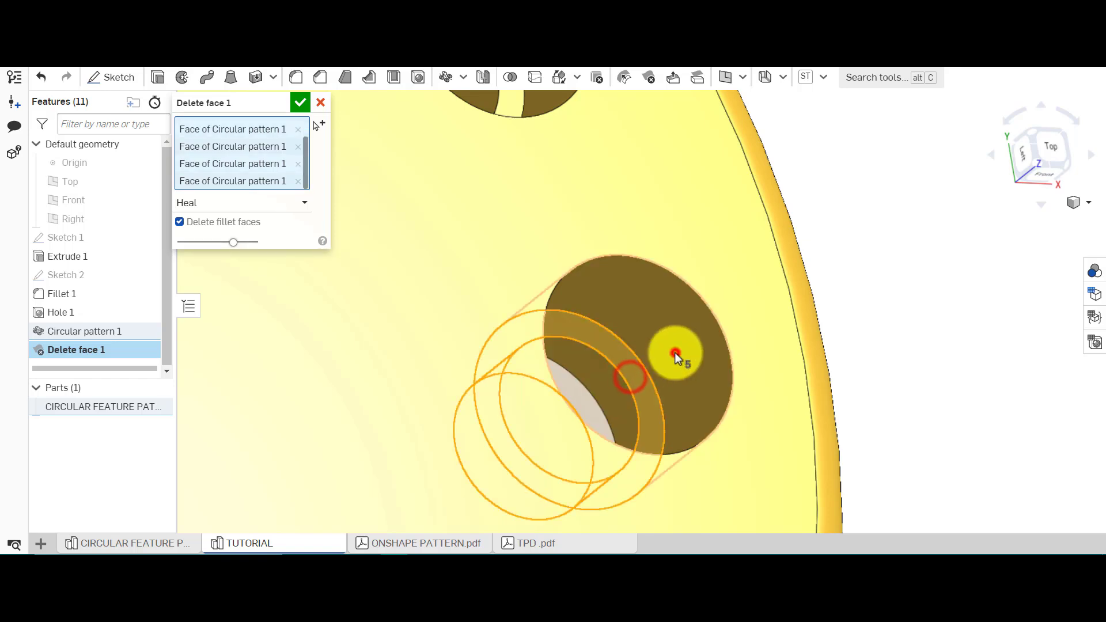
pyautogui.click(675, 353)
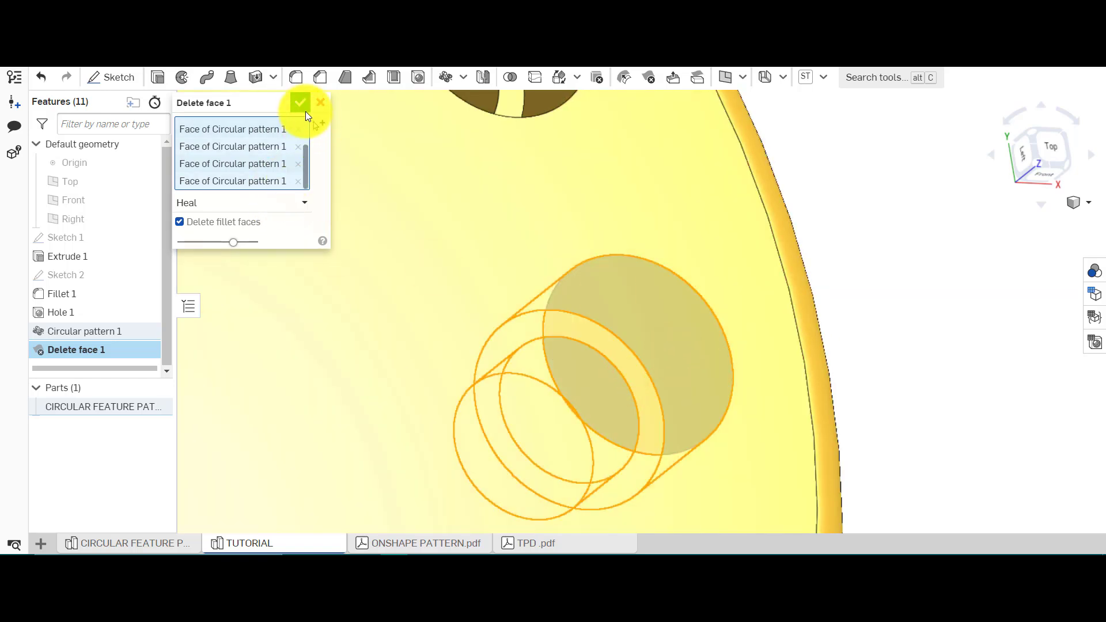
pyautogui.click(301, 104)
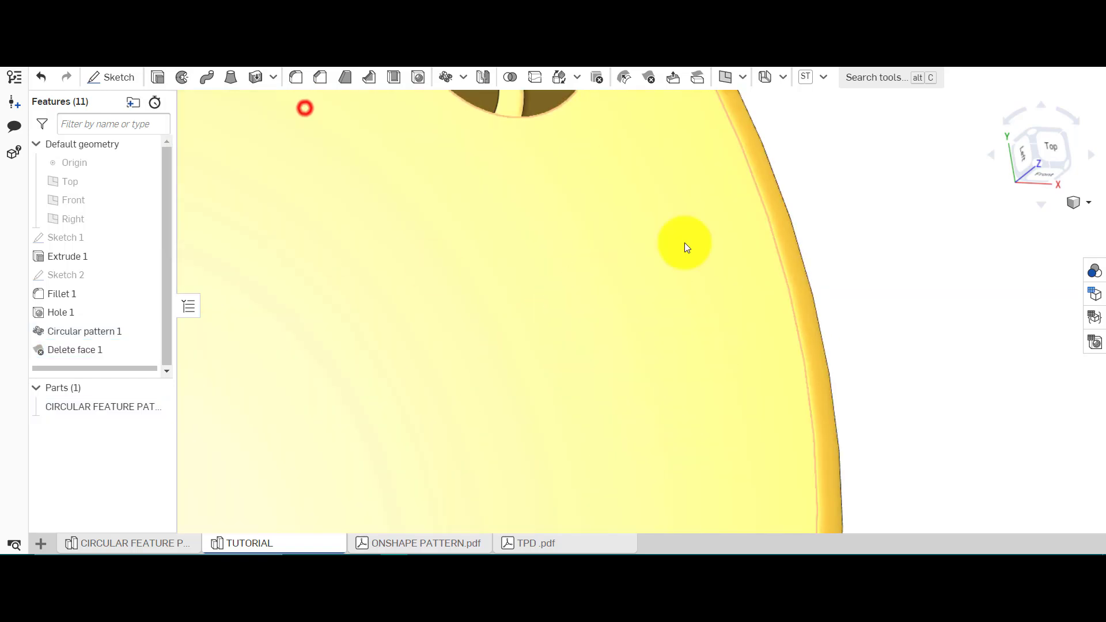
pyautogui.scroll(-10, 871, 312)
pyautogui.moveTo(932, 322); pyautogui.dragTo(903, 318, button='right')
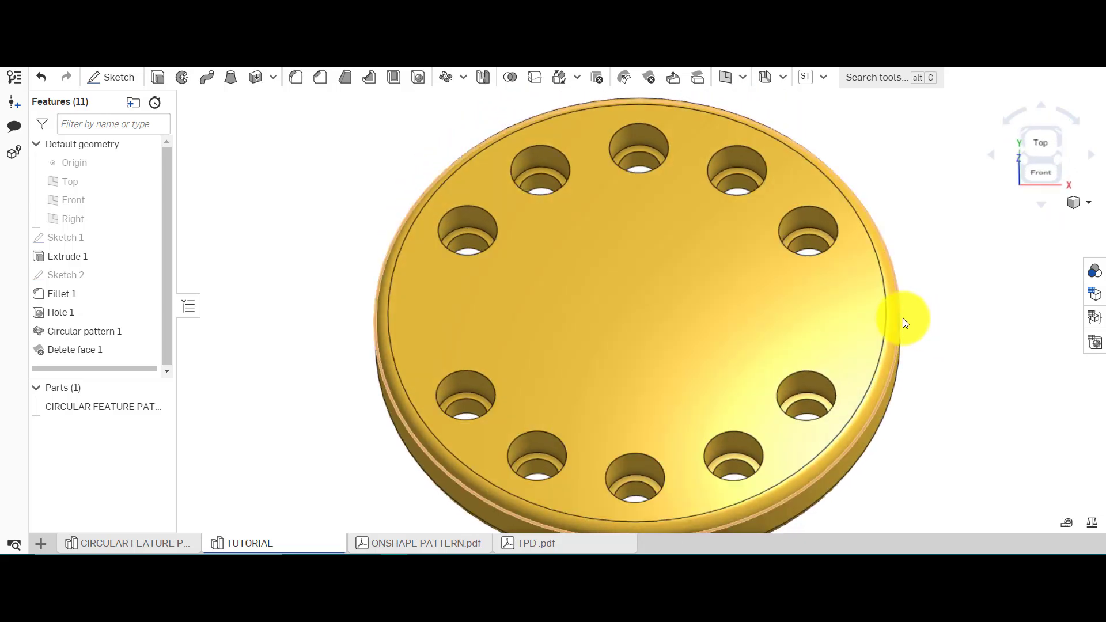
pyautogui.click(1042, 142)
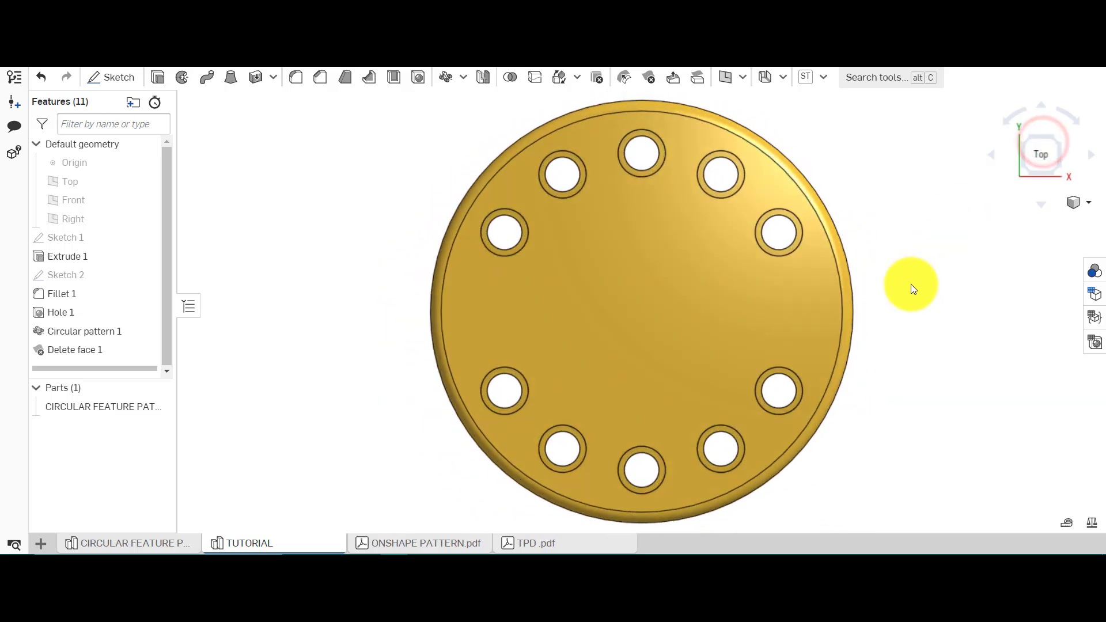